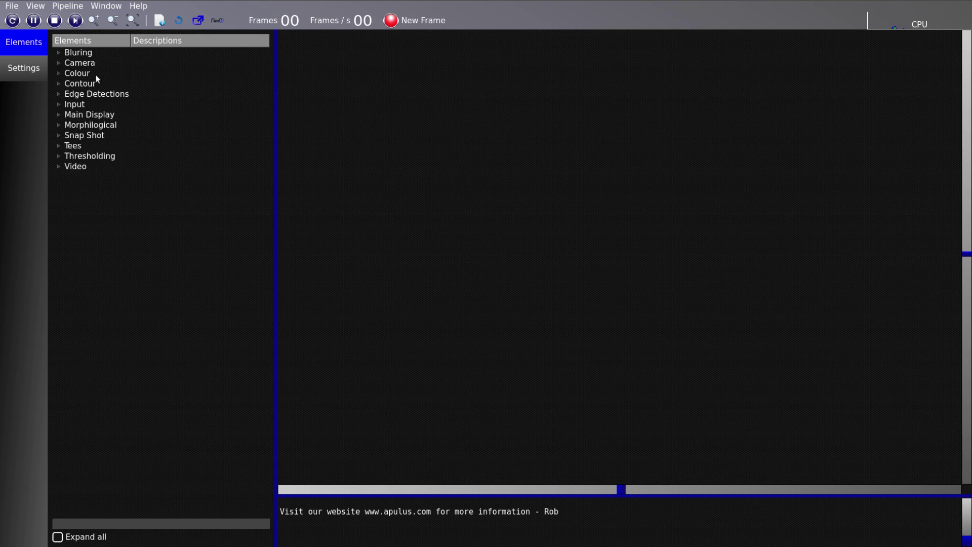
double_click(90, 65)
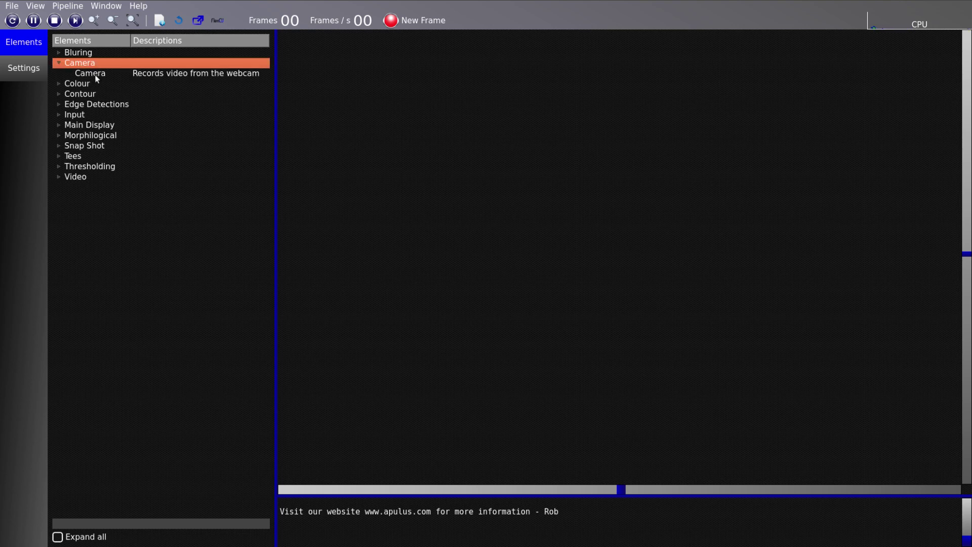
left_click_drag(117, 75, 390, 132)
key("Delete")
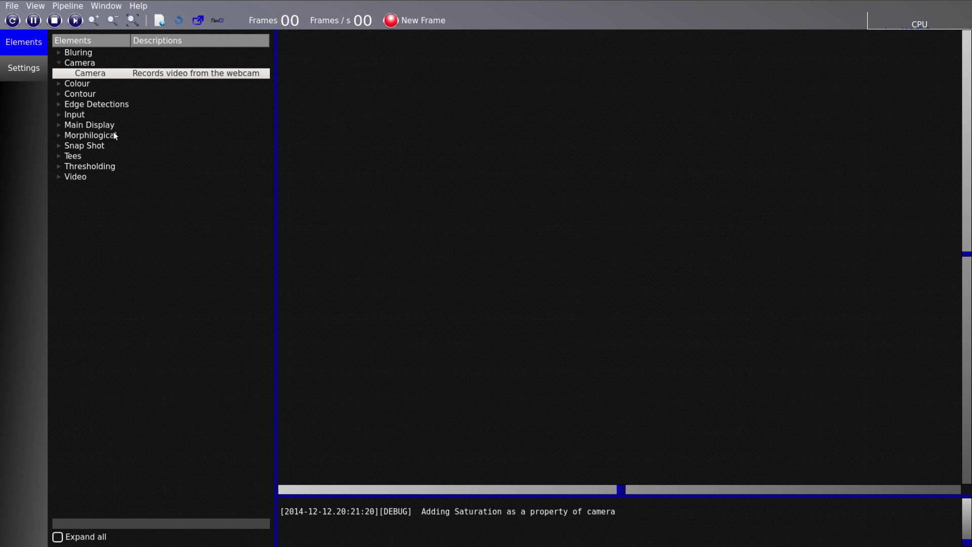
Step: Expand the Colour, Input, Morphilogical, Snap Shot, Thresholding, Video and Tees categories in the element list
double_click(87, 85)
double_click(82, 136)
double_click(89, 175)
double_click(80, 207)
double_click(89, 248)
double_click(99, 239)
double_click(106, 228)
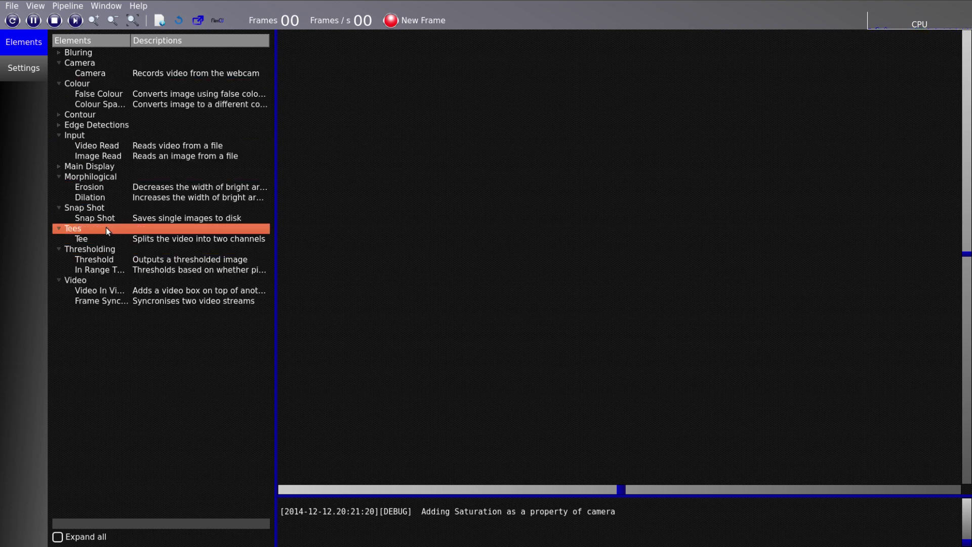
Step: Examine the available source elements: Camera, Video Read and Image Read
left_click(93, 135)
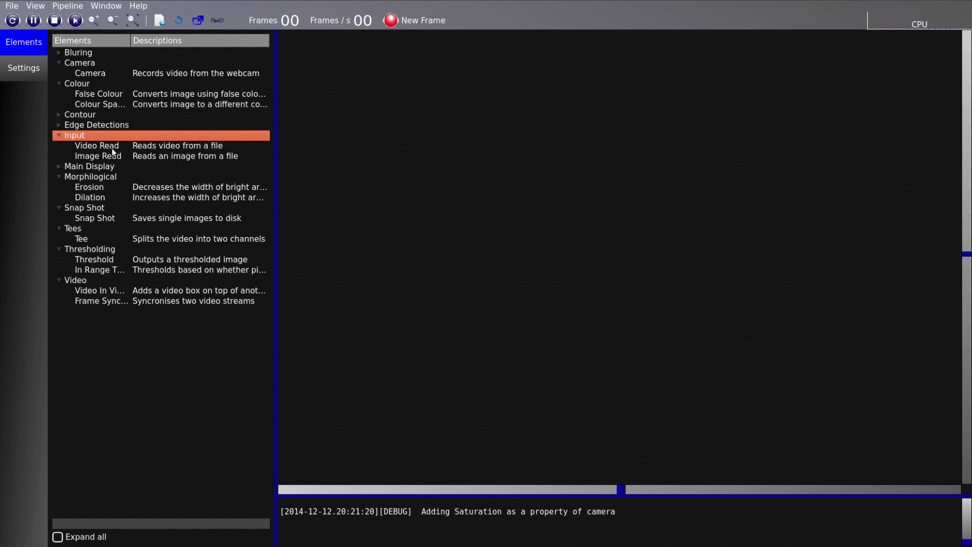
left_click(109, 76)
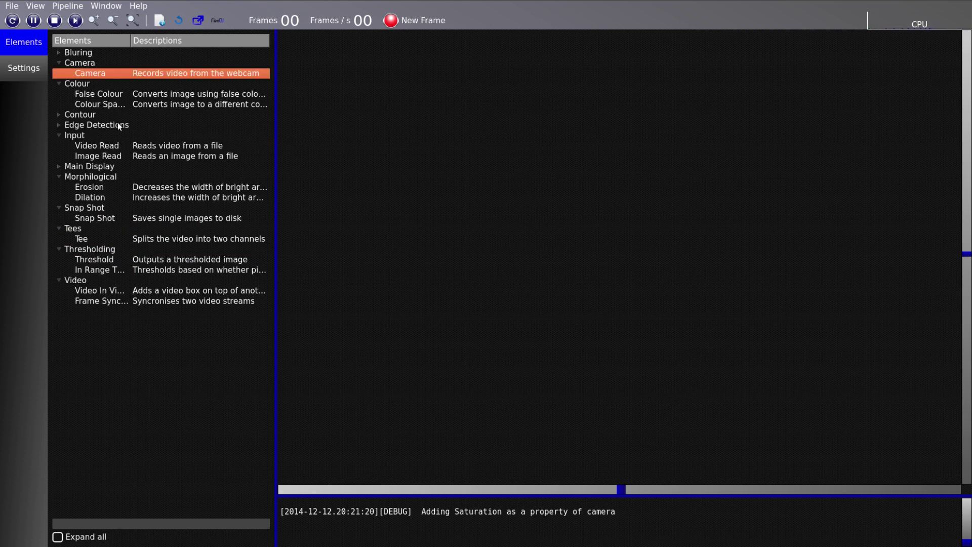
left_click(116, 139)
left_click(111, 155)
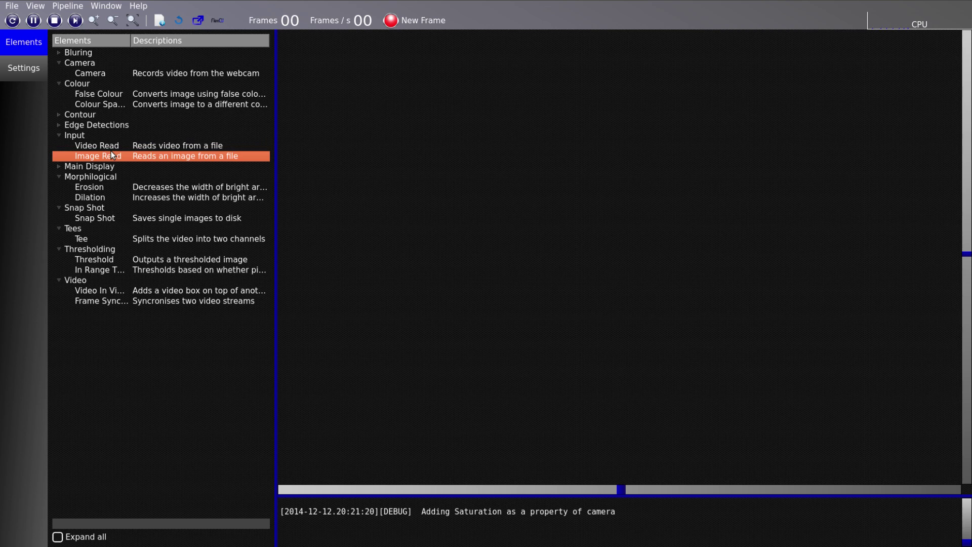
left_click(97, 73)
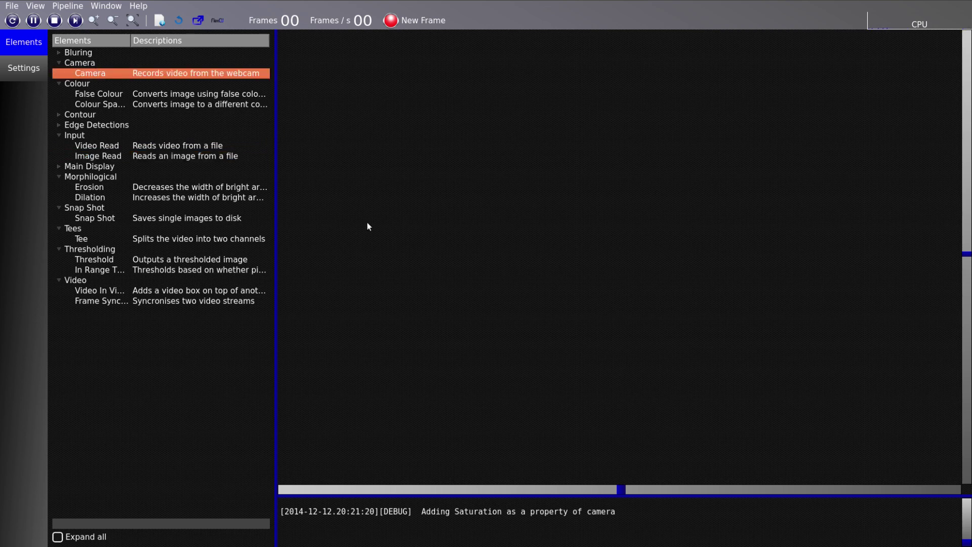
left_click(112, 147)
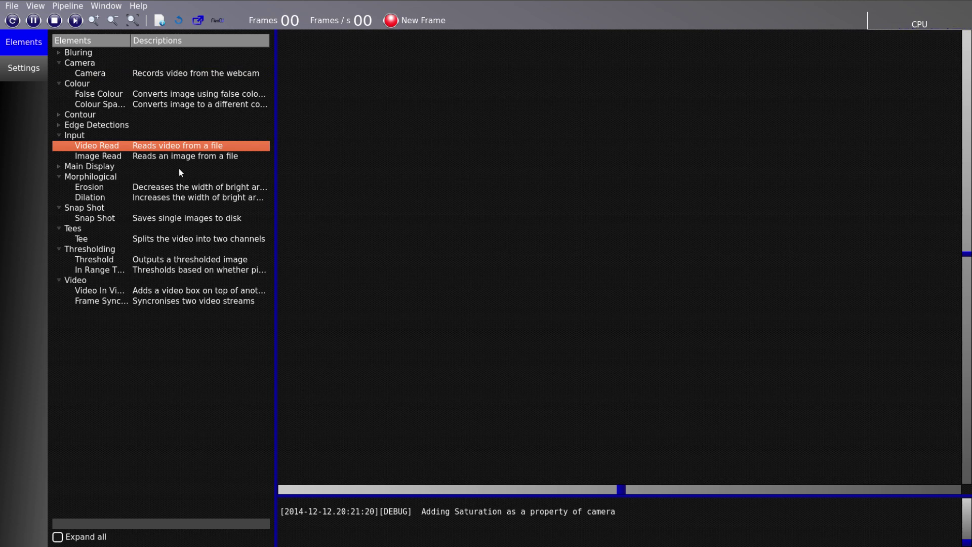
left_click(122, 156)
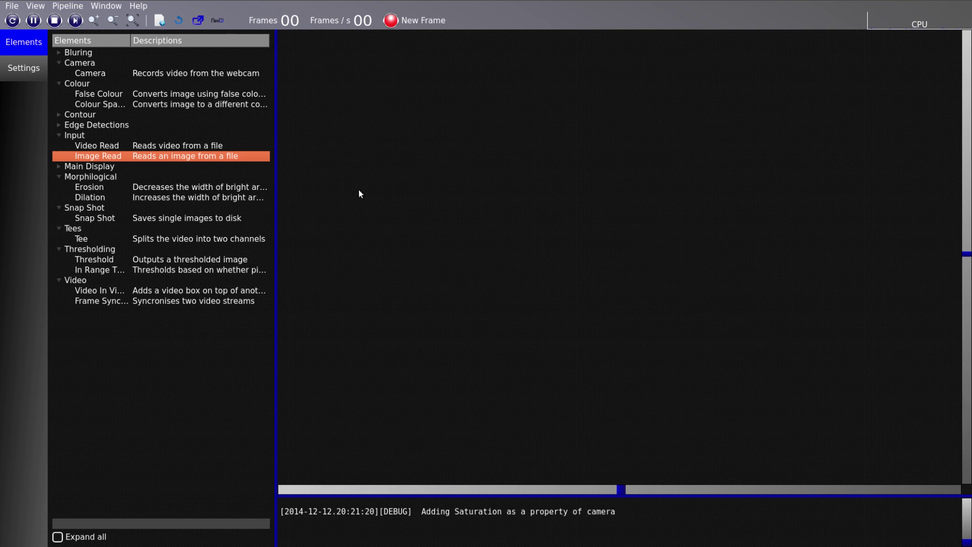
Step: Add a Video Read element to the canvas and load the Top Gear Vietnam Special .avi from its folder in Downloads
left_click(107, 146)
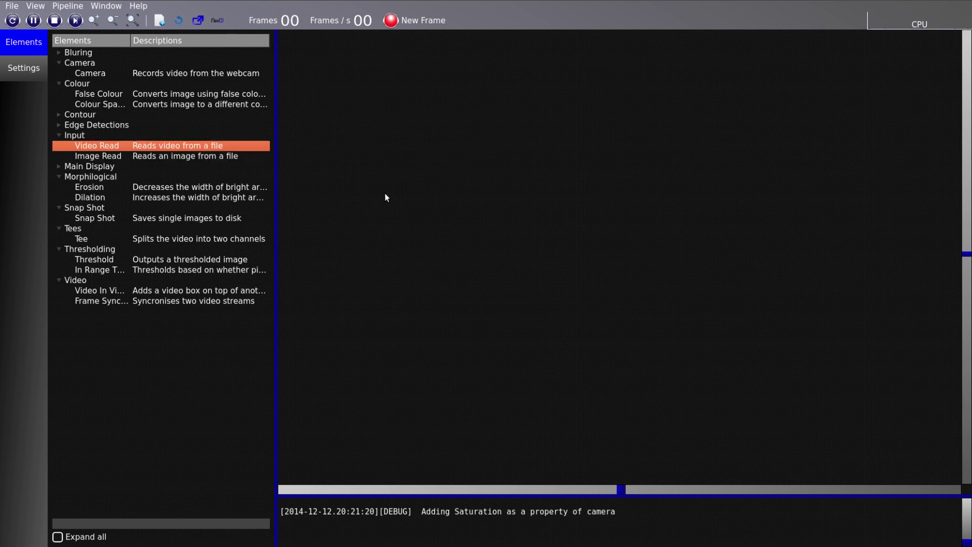
left_click(362, 197)
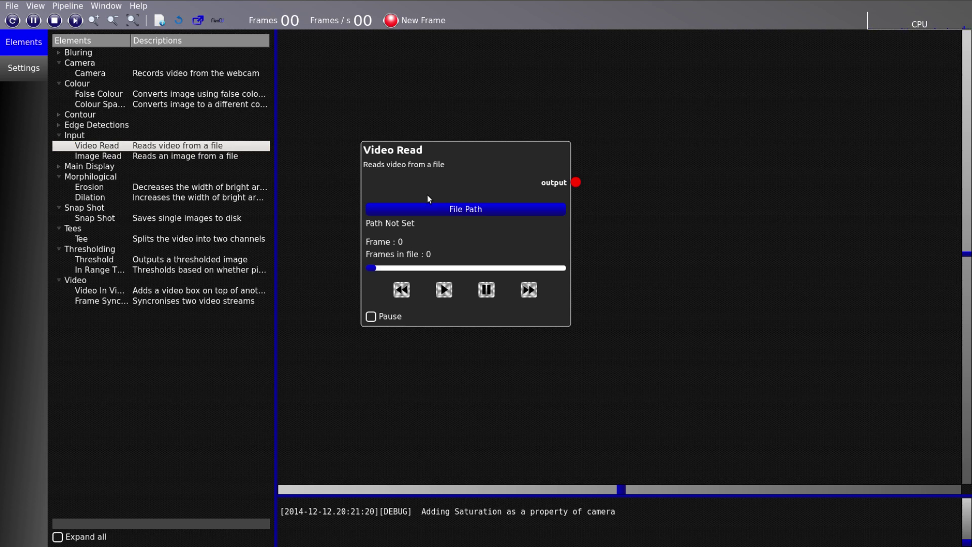
left_click(416, 207)
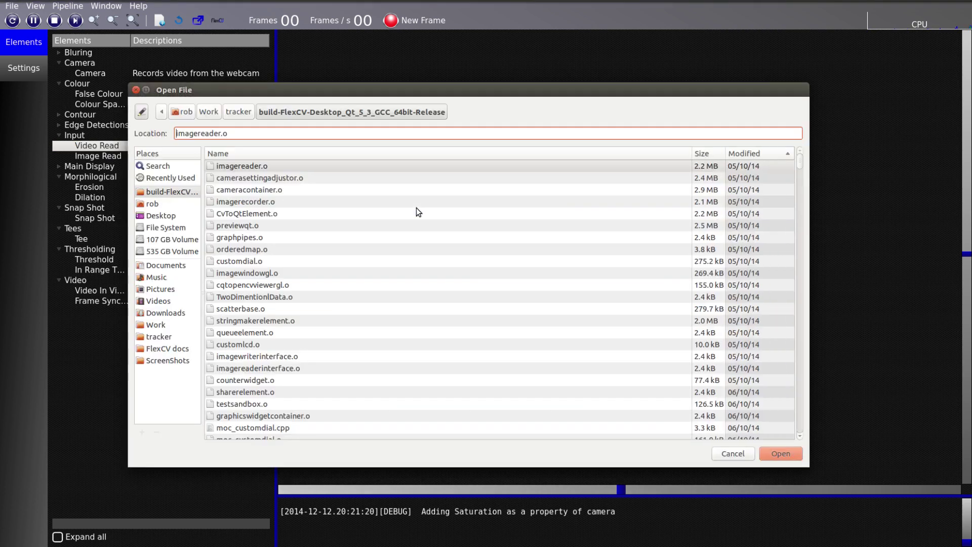
left_click(208, 111)
left_click(152, 203)
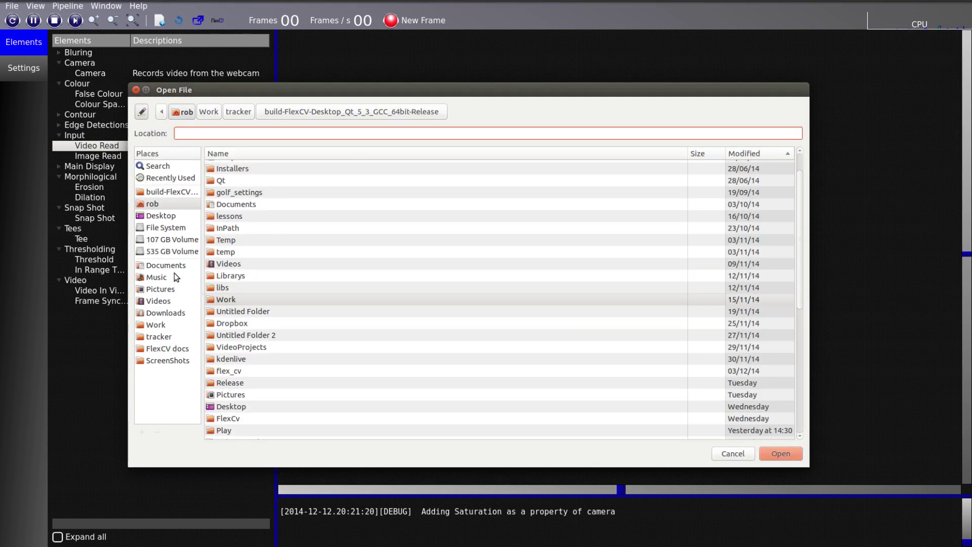
left_click(172, 312)
scroll(302, 334, "down", 5)
scroll(302, 349, "down", 6)
scroll(302, 348, "up", 3)
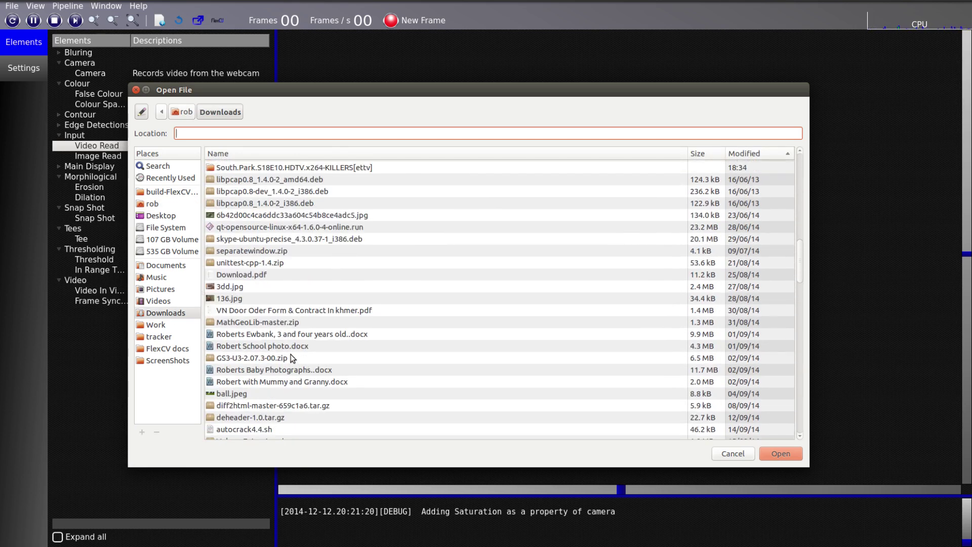
scroll(302, 338, "up", 5)
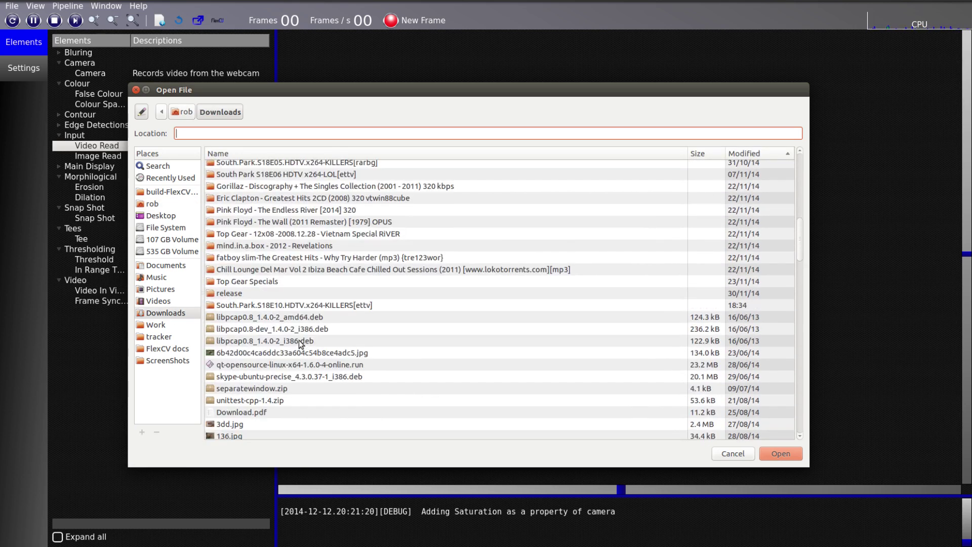
double_click(257, 234)
double_click(281, 166)
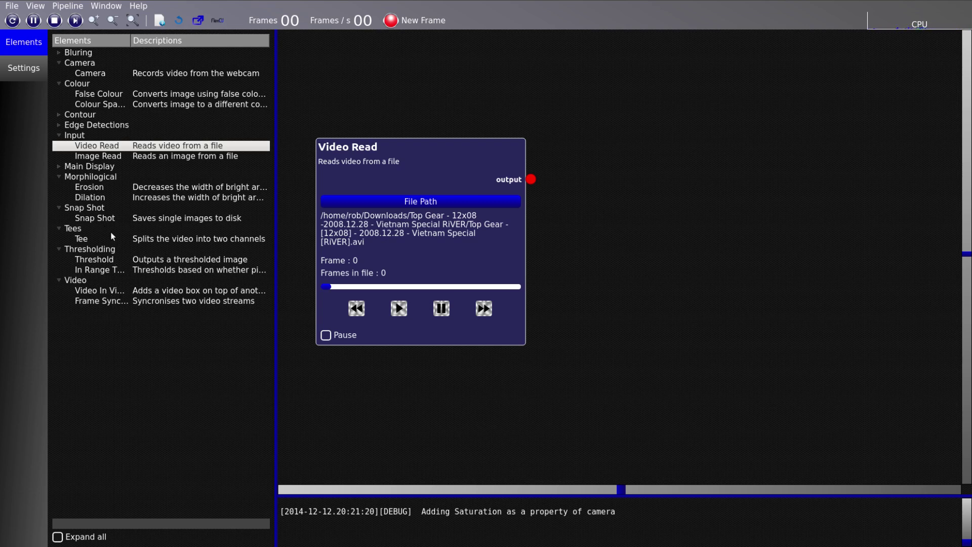
Step: Add a Main Display element beside Video Read and connect the Video Read output to its input
double_click(122, 164)
left_click(114, 177)
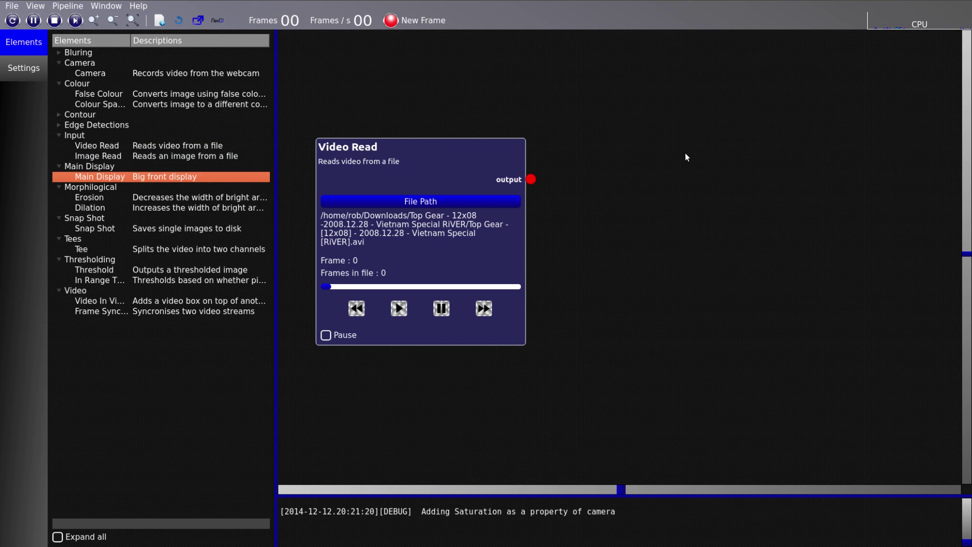
left_click(627, 202)
left_click_drag(531, 179, 619, 186)
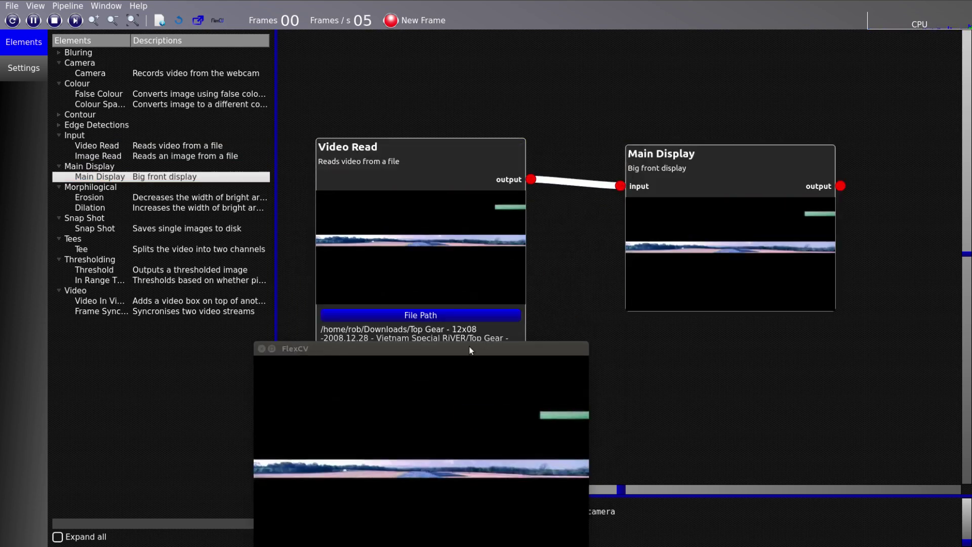
Step: Enlarge the floating video output window and move it over the canvas
left_click_drag(468, 348, 534, 114)
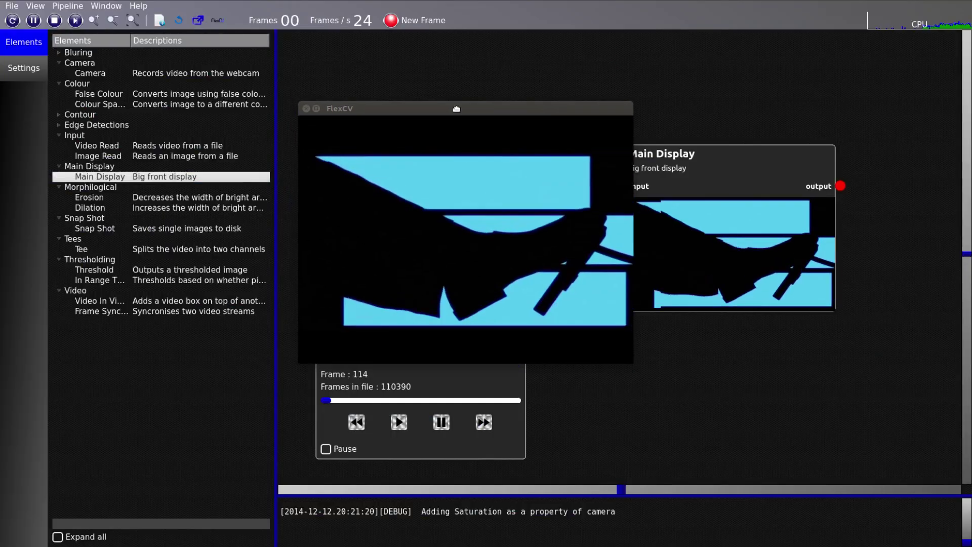
left_click_drag(456, 108, 373, 99)
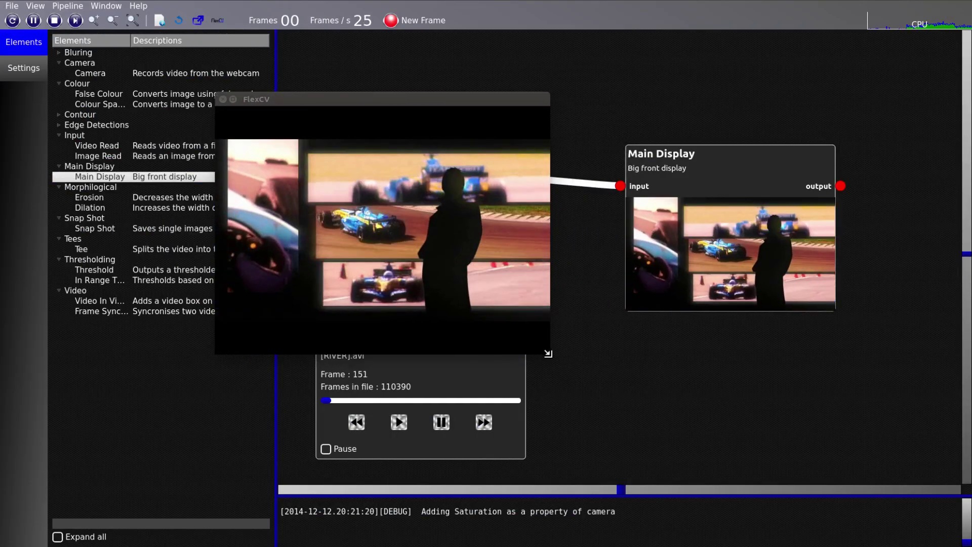
left_click_drag(550, 351, 623, 381)
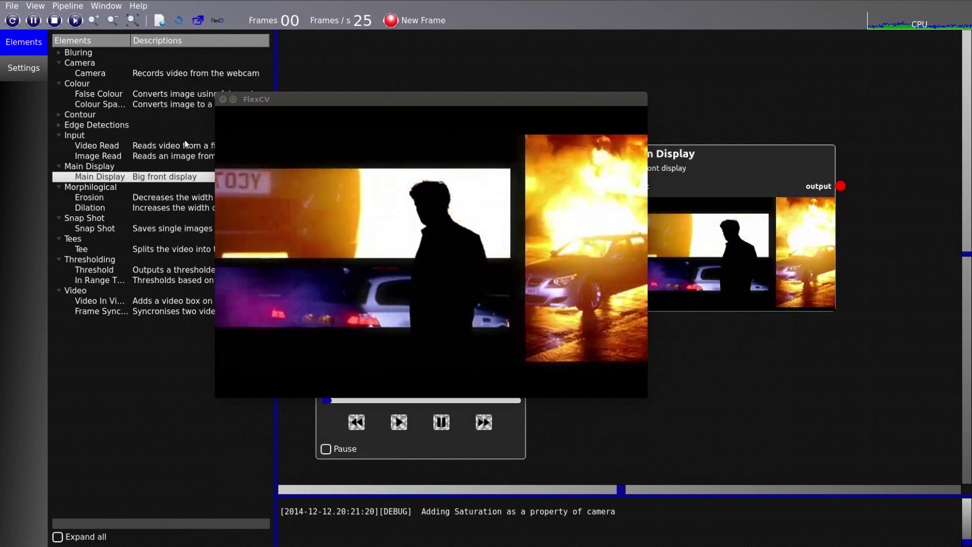
left_click_drag(349, 99, 534, 195)
Step: Move the Video Read and Main Display elements towards the canvas's upper edge and place the video output window below them
left_click_drag(397, 143, 310, 63)
left_click_drag(704, 166, 682, 81)
left_click_drag(405, 86, 425, 87)
left_click_drag(534, 197, 632, 338)
Step: Delete the Main Display element from the pipeline
scroll(366, 151, "up", 6)
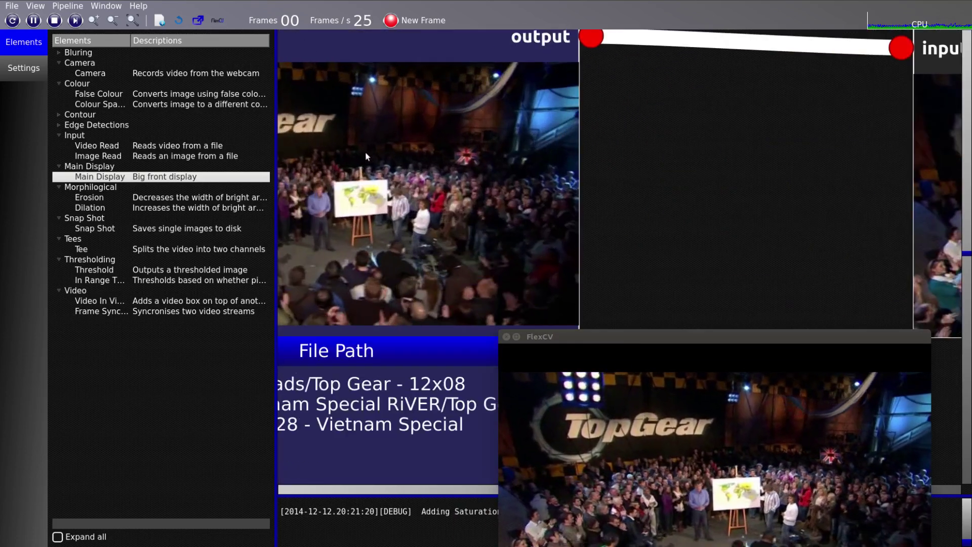
left_click(489, 180)
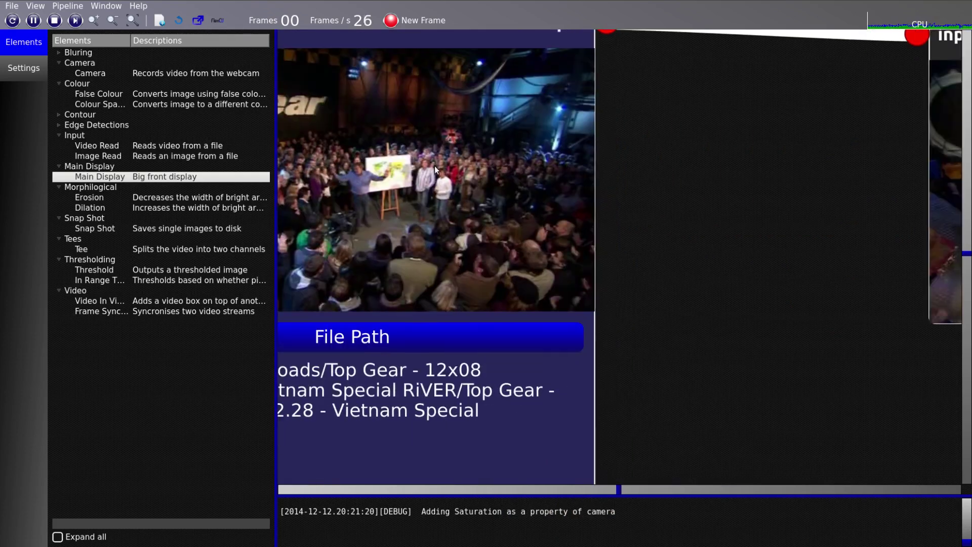
scroll(458, 199, "down", 4)
scroll(458, 199, "down", 3)
left_click(617, 151)
key("Delete")
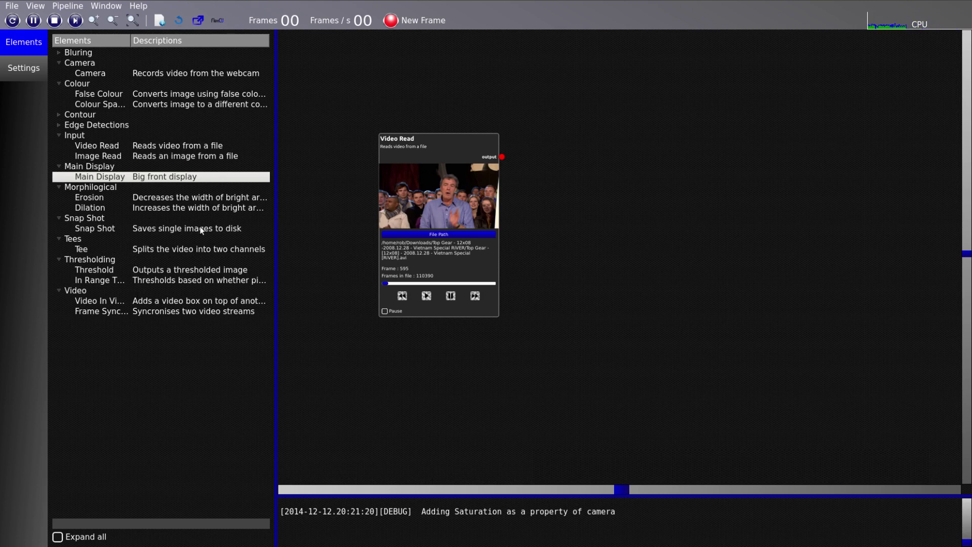
Step: Add a Canny edge detection element beside Video Read and connect the Video Read output to its input
double_click(104, 125)
double_click(105, 115)
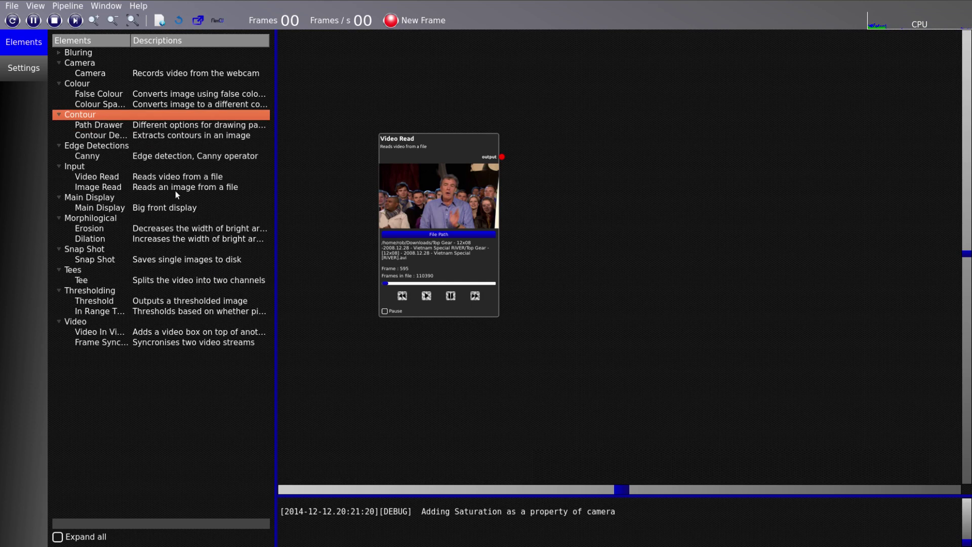
left_click(107, 157)
scroll(563, 187, "up", 2)
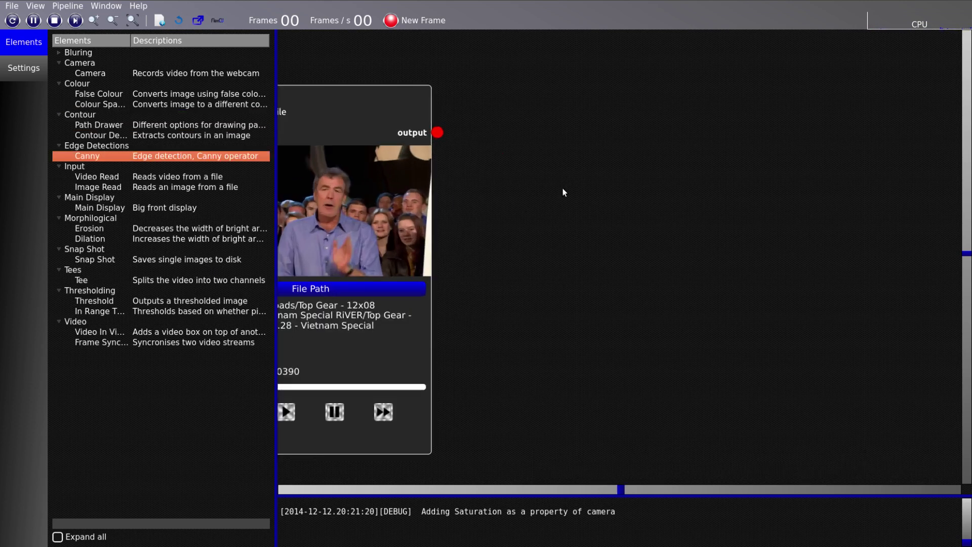
left_click(489, 149)
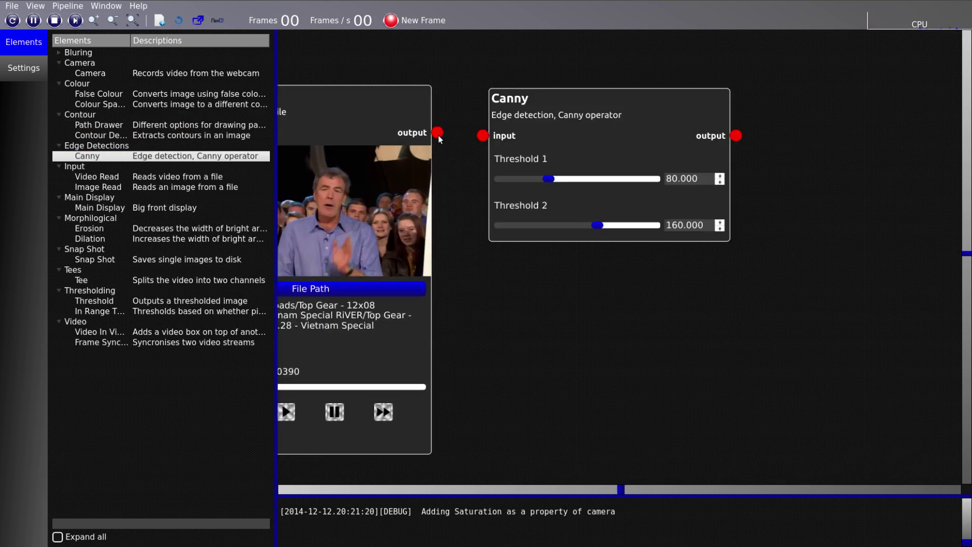
left_click_drag(439, 133, 483, 140)
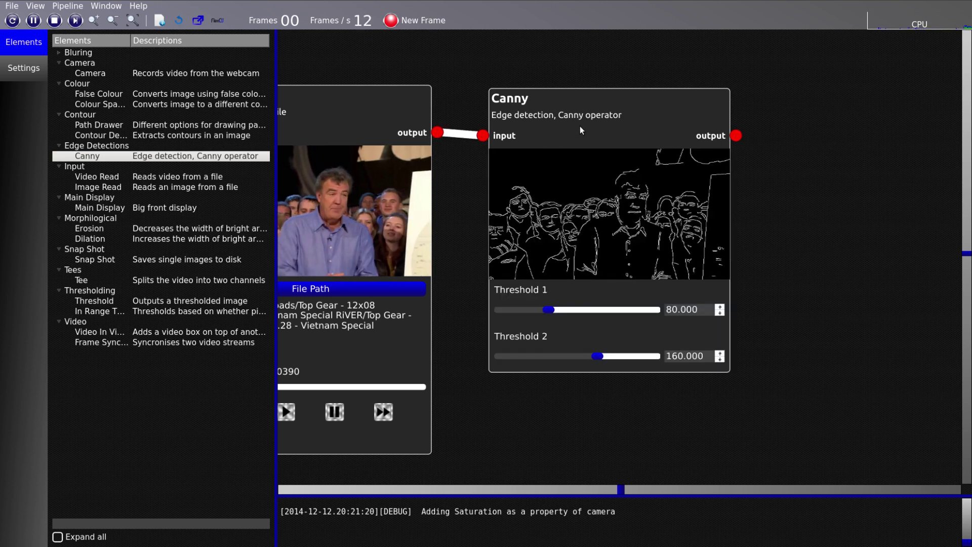
Step: Adjust the Canny element's thresholds, setting Threshold 1 to about 125.5 and Threshold 2 to about 208.2
scroll(452, 252, "up", 5)
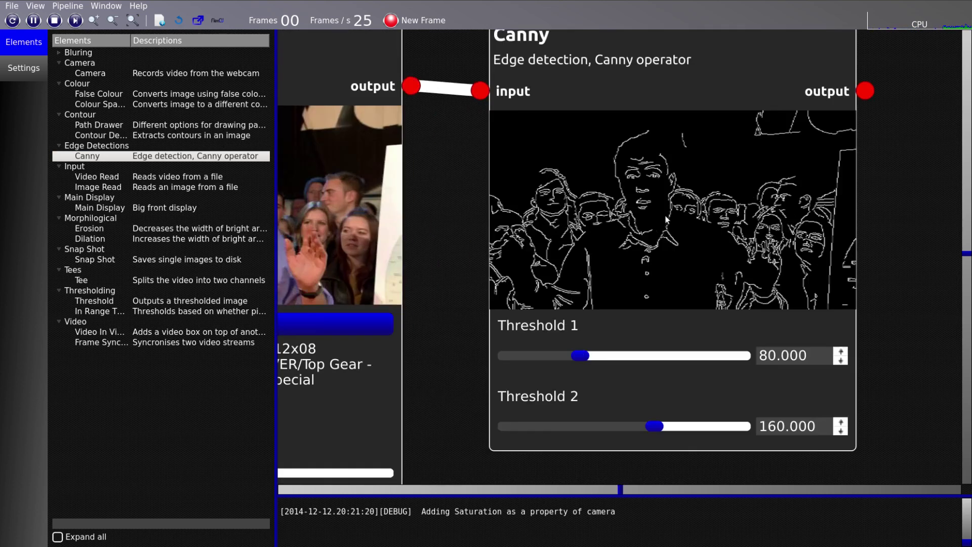
scroll(535, 227, "down", 5)
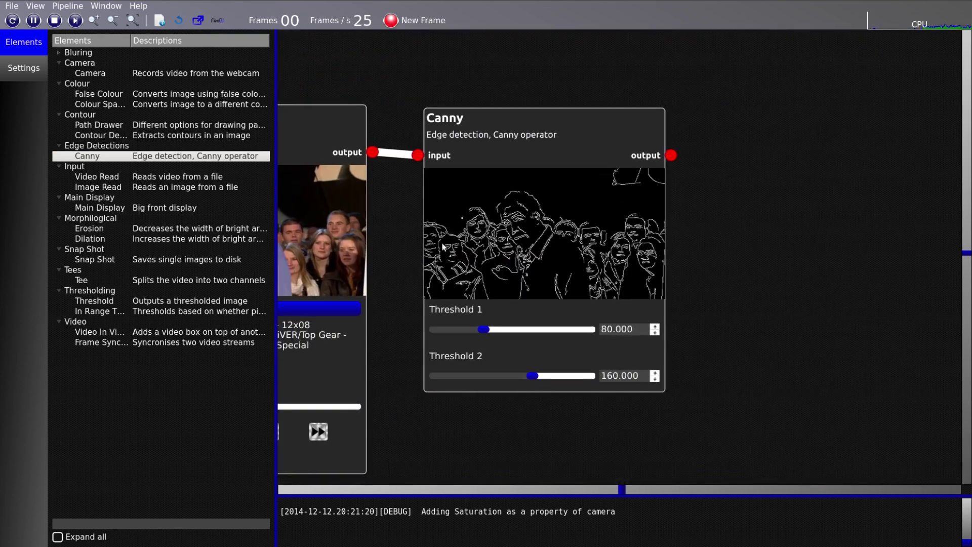
left_click_drag(738, 265, 525, 265)
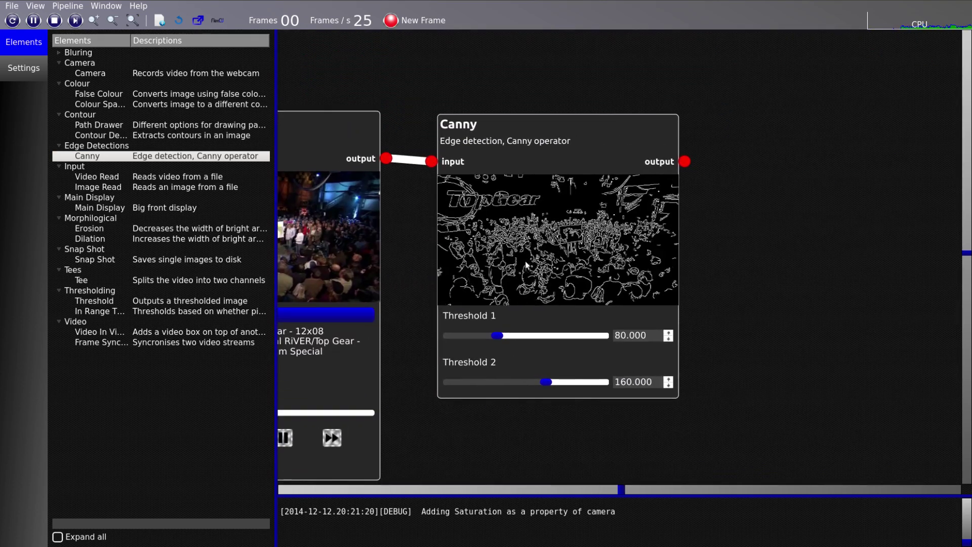
scroll(520, 268, "up", 3)
left_click_drag(474, 386, 443, 384)
left_click_drag(567, 464, 623, 482)
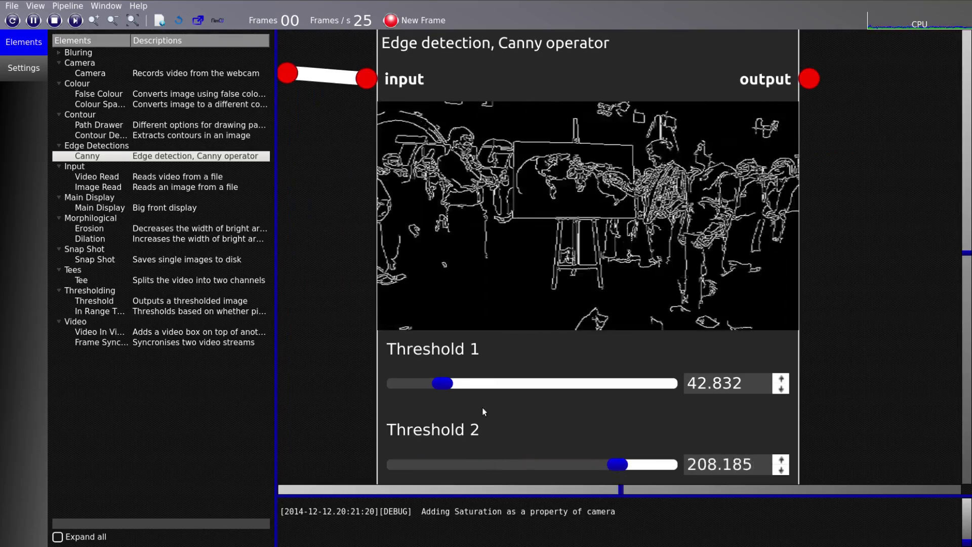
left_click_drag(444, 383, 525, 408)
Step: Arrange the Video Read and Canny elements side by side so both are fully in view
scroll(524, 297, "down", 3)
left_click_drag(430, 253, 635, 184)
left_click_drag(470, 95, 357, 103)
left_click_drag(710, 99, 584, 104)
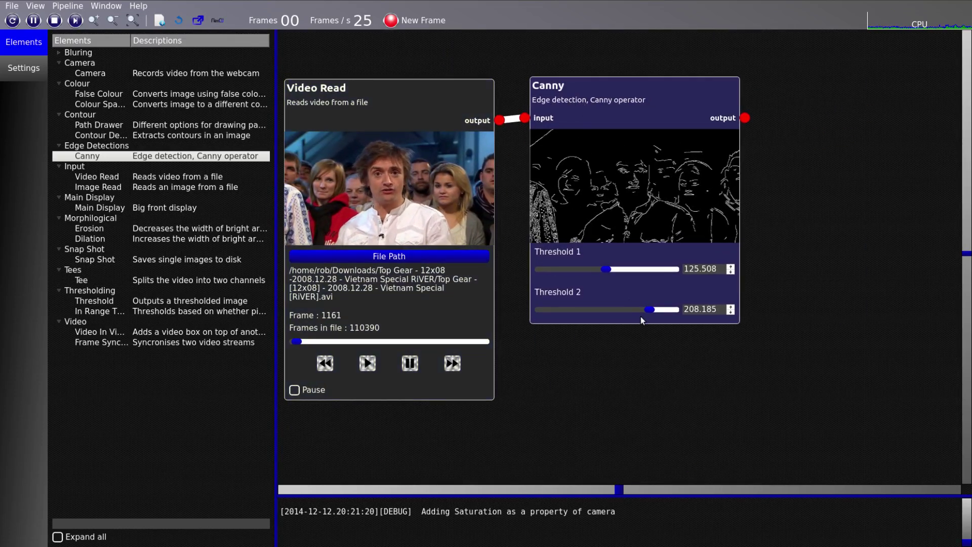
Step: Set the Canny element's Threshold 1 to 100.226 and change its slider into a numeric value display
left_click(564, 252)
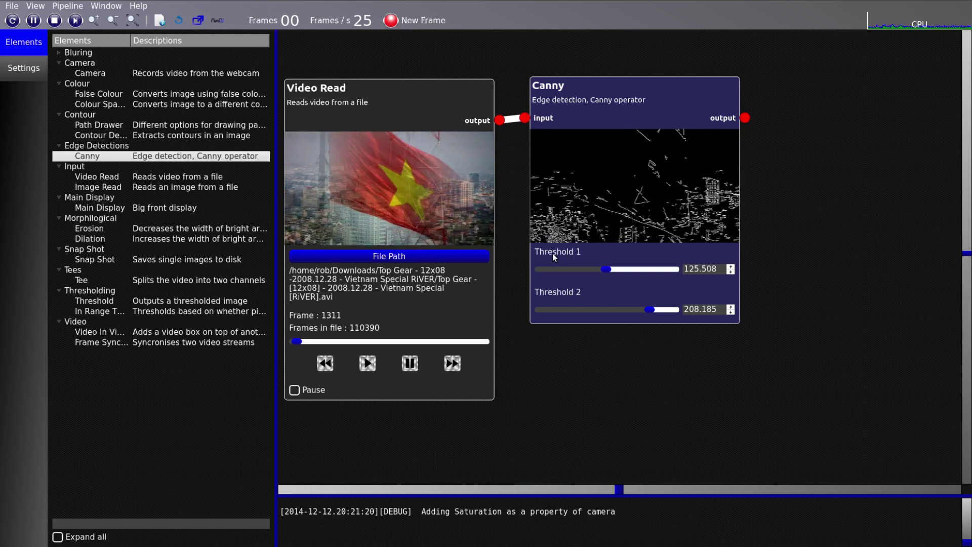
mouse_move(548, 268)
left_mouse_down()
mouse_move(539, 129)
mouse_move(573, 386)
mouse_move(534, 112)
mouse_move(558, 377)
mouse_move(570, 403)
mouse_move(564, 257)
mouse_move(544, 260)
left_mouse_up()
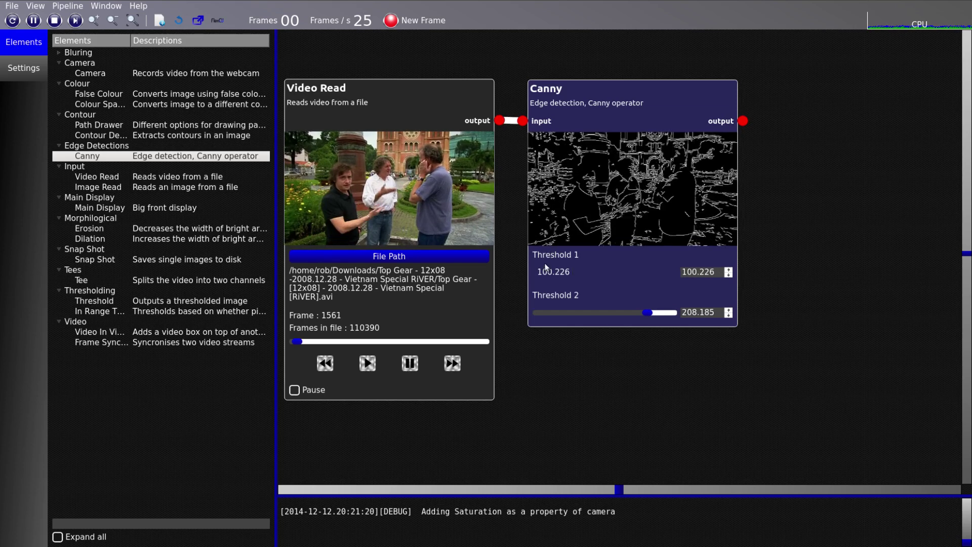
Step: Restore the Canny element's Threshold 1 slider and set Threshold 1 to 92.636 and Threshold 2 to 163.361
left_click_drag(414, 113, 383, 129)
left_click_drag(599, 98, 580, 113)
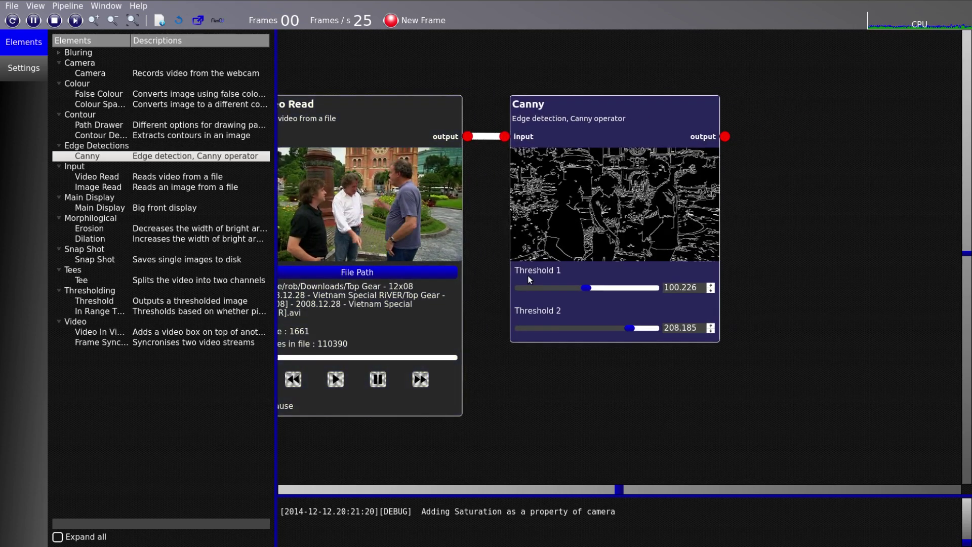
mouse_move(576, 287)
left_mouse_down()
mouse_move(543, 291)
mouse_move(569, 291)
left_mouse_up()
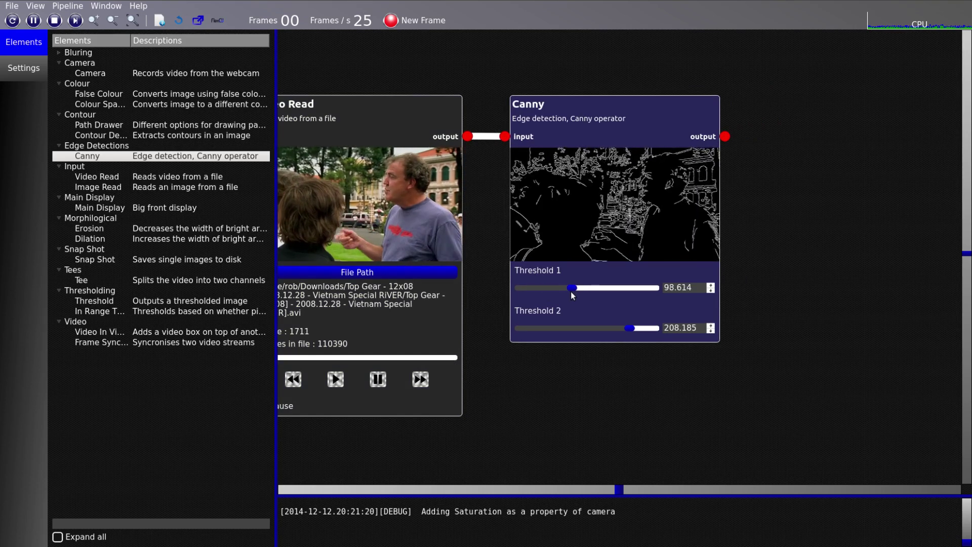
left_click_drag(630, 328, 606, 329)
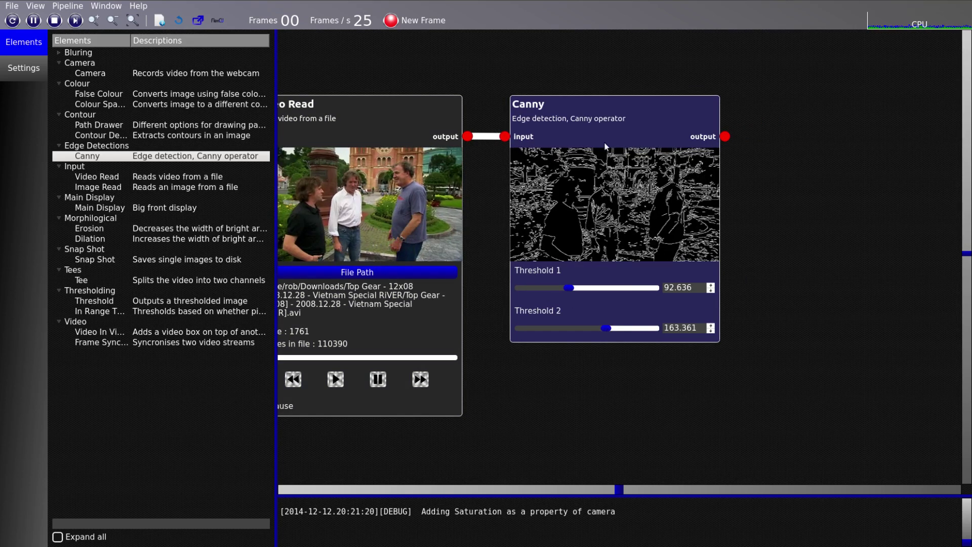
Step: Disconnect Video Read from Canny, spread the two apart and place a Blur element between them
left_click_drag(590, 115, 717, 104)
left_click_drag(403, 107, 316, 131)
left_click_drag(381, 160, 452, 150)
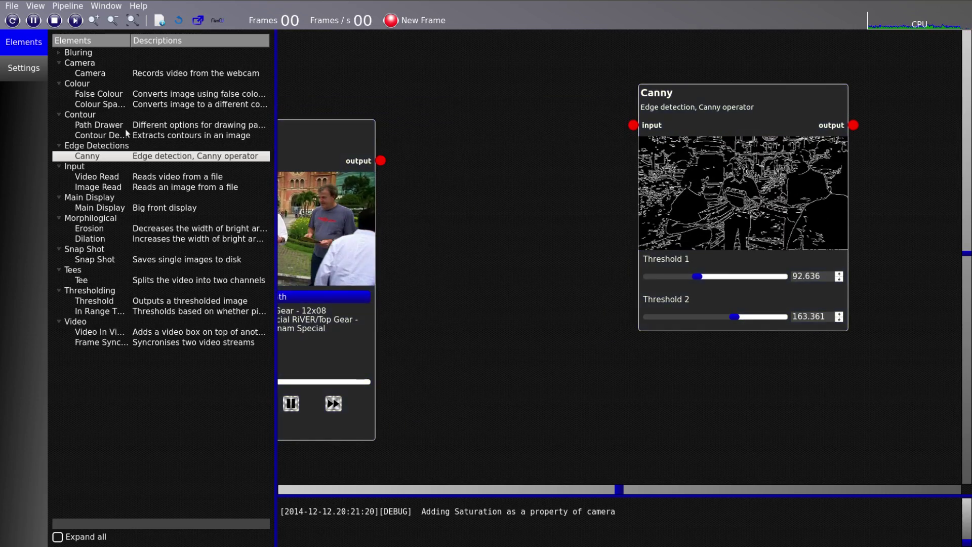
double_click(107, 54)
left_click_drag(96, 62, 445, 170)
left_click_drag(542, 160, 497, 156)
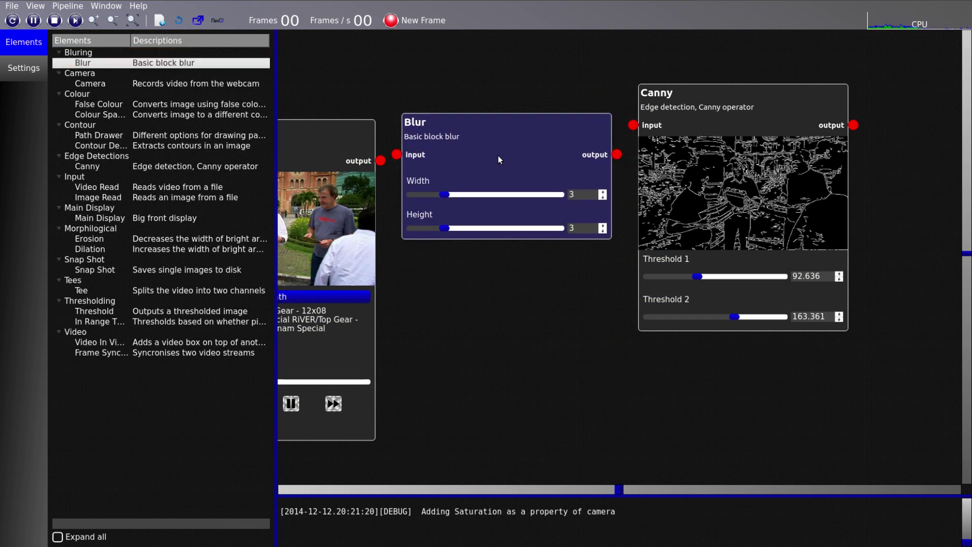
Step: Connect Video Read's output to Blur's input and Blur's output to Canny's input, moving Canny a little farther from Blur
left_click_drag(381, 161, 396, 155)
left_click_drag(617, 154, 633, 125)
left_click_drag(708, 111, 745, 135)
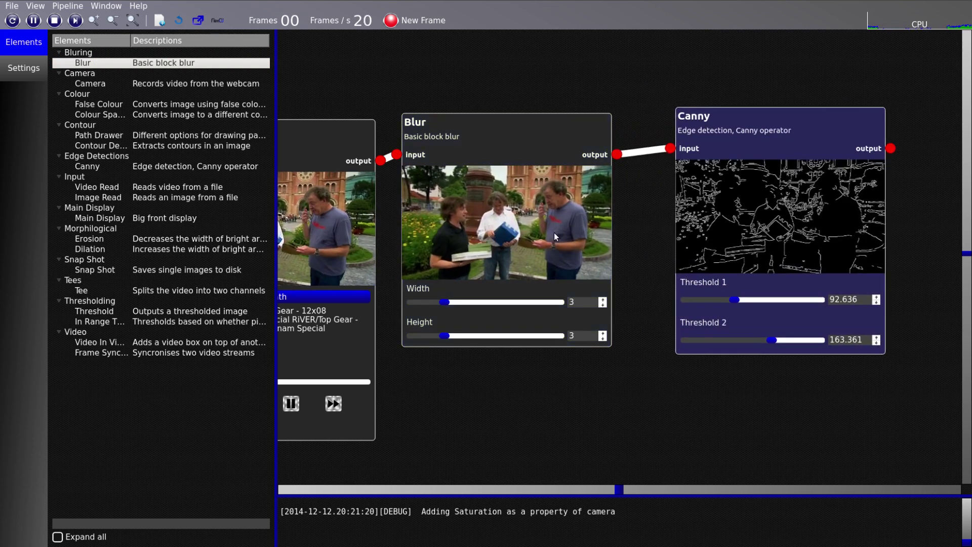
Step: Set the Blur element's Width and Height both to 6 and inspect its blurred preview up close
left_click_drag(445, 302, 494, 303)
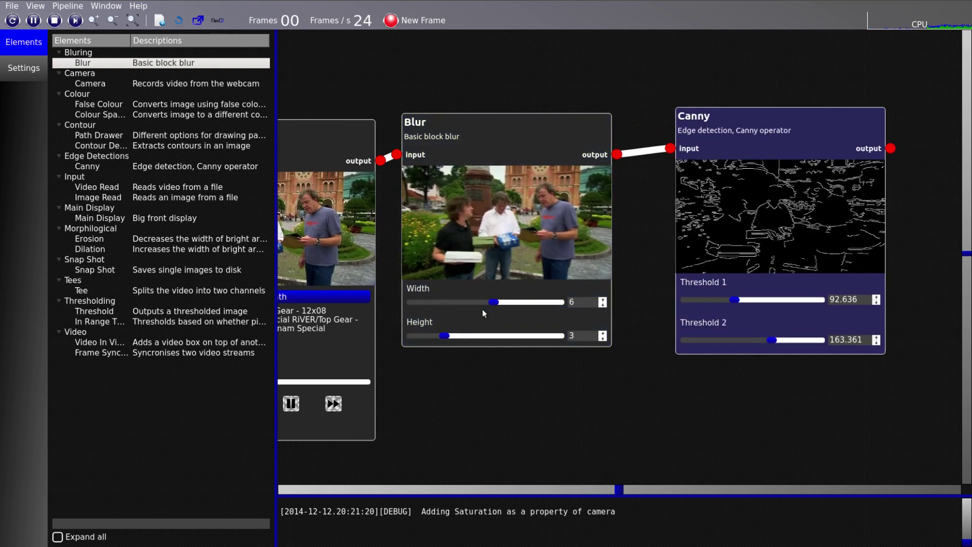
left_click_drag(445, 335, 494, 336)
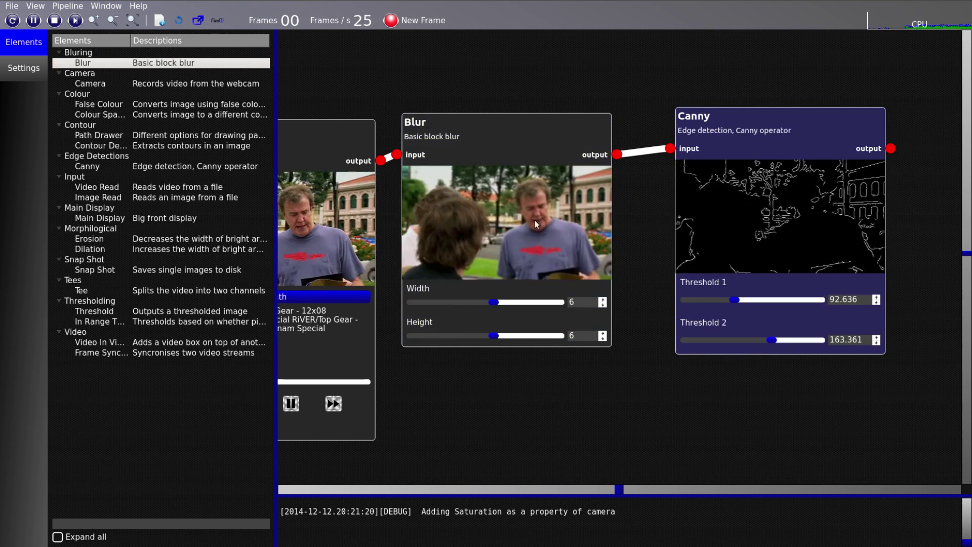
scroll(460, 208, "up", 3)
scroll(459, 208, "up", 3)
scroll(552, 239, "down", 6)
Step: Lower the Canny element's Threshold 1 to 22.909 and Threshold 2 to 88.653
left_click_drag(855, 243, 633, 206)
left_click_drag(562, 288, 525, 287)
left_click_drag(599, 328, 560, 328)
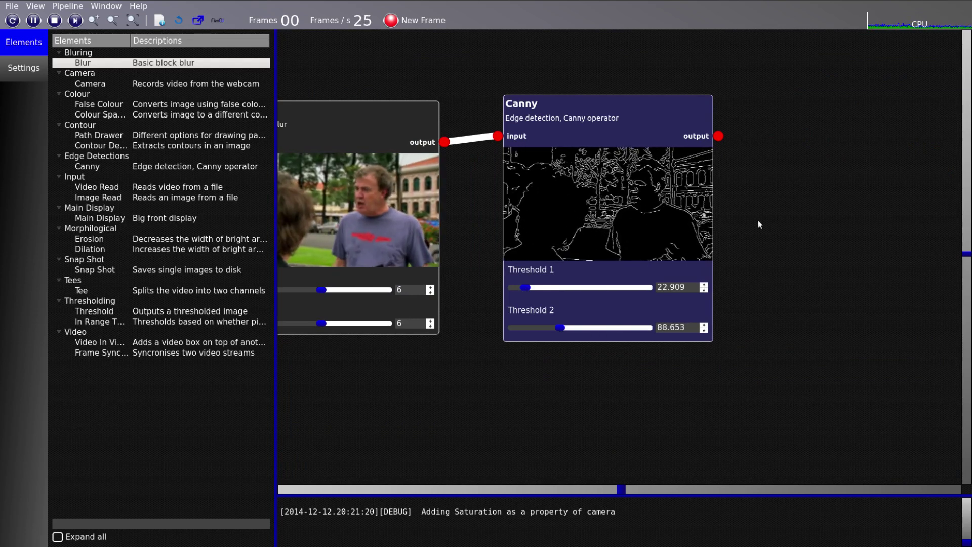
Step: Move the Blur element right beside Video Read, aligned with the pipeline row
scroll(752, 218, "down", 3)
left_click_drag(424, 170, 393, 163)
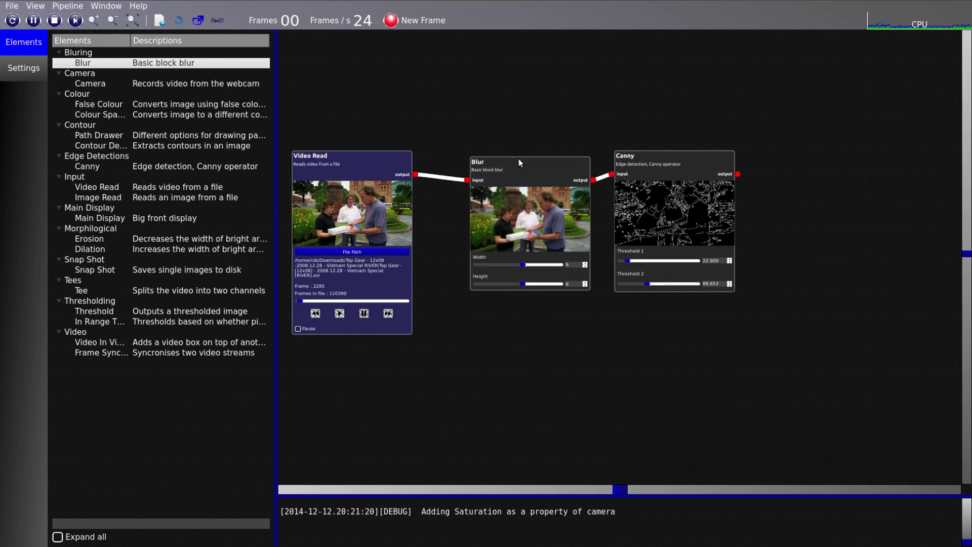
left_click_drag(519, 159, 487, 155)
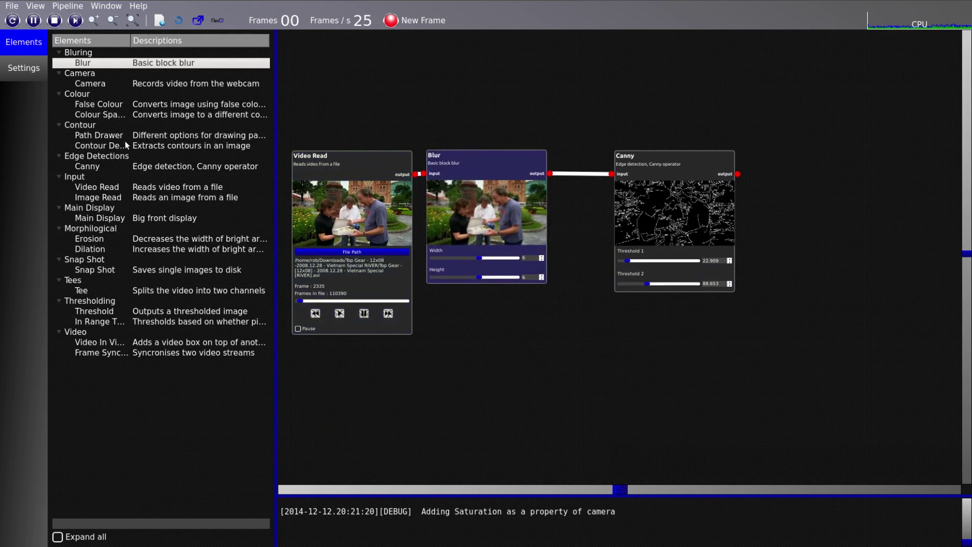
Step: Add a Contour Detector element after Canny and connect Canny's output to its input
left_click(101, 145)
left_click(774, 176)
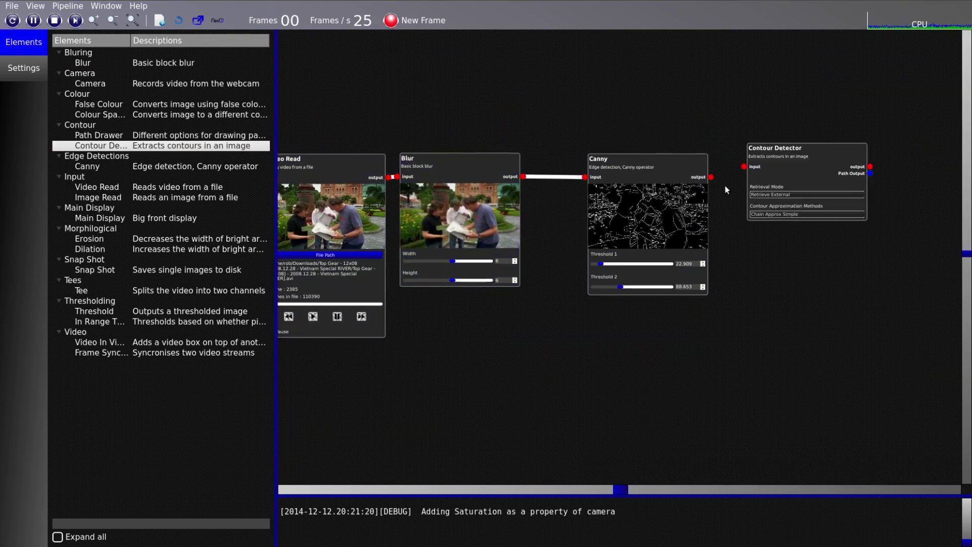
scroll(861, 160, "up", 4)
left_click_drag(600, 194, 649, 168)
left_click_drag(748, 193, 517, 108)
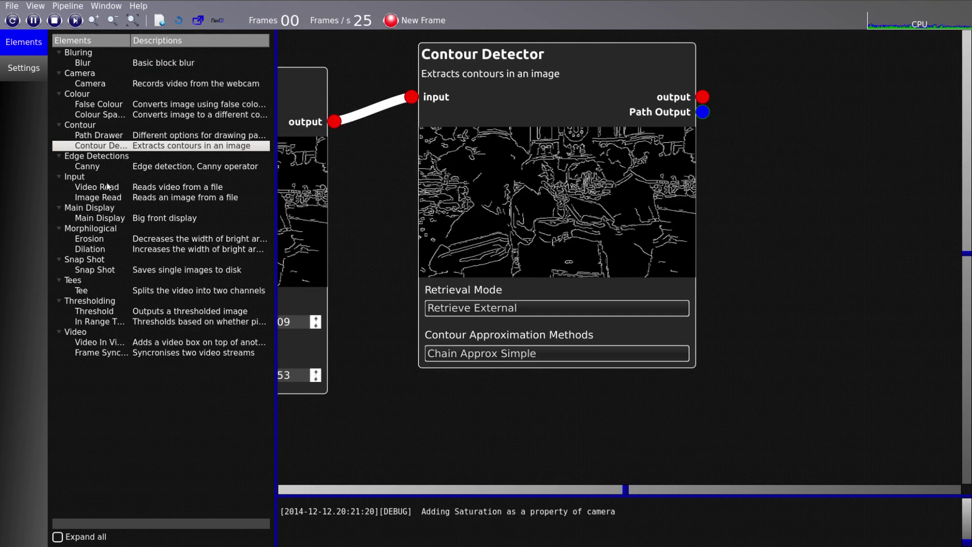
Step: Add a Path Drawer element after Contour Detector and connect both the detector's output and Path Output to its input and Path In
left_click(226, 135)
left_click_drag(226, 135, 752, 117)
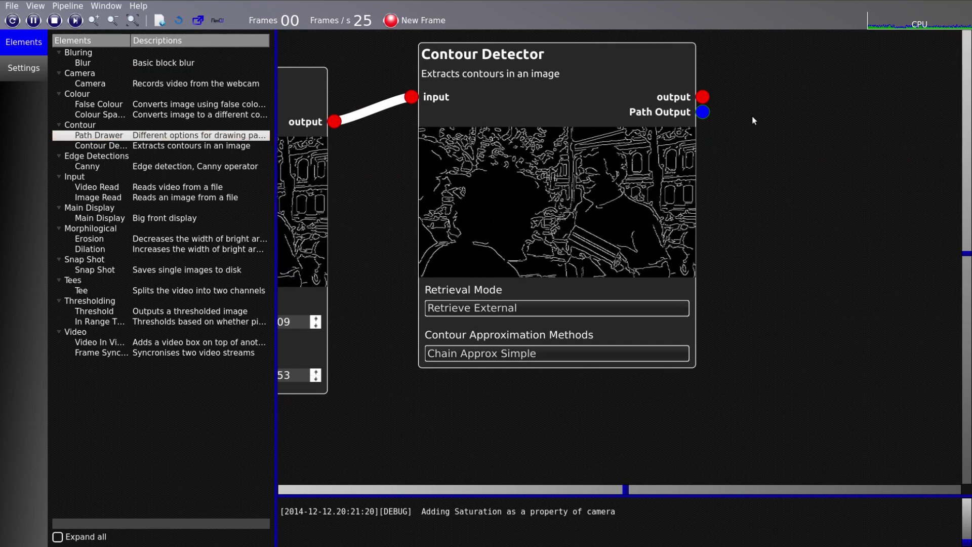
left_click_drag(703, 144, 486, 134)
scroll(460, 161, "down", 3)
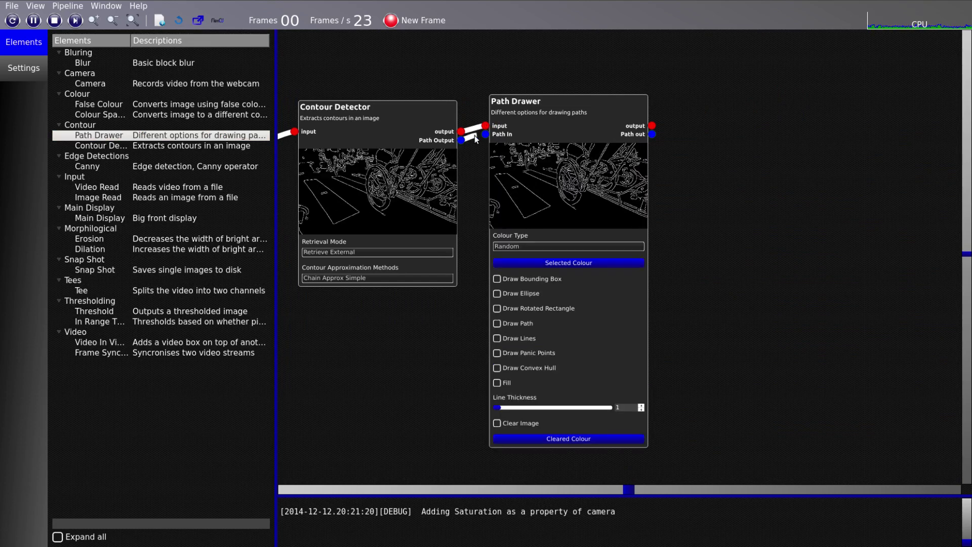
Step: Shift Video Read, Blur and Canny away from Contour Detector to spread out the pipeline
left_click_drag(512, 167, 589, 162)
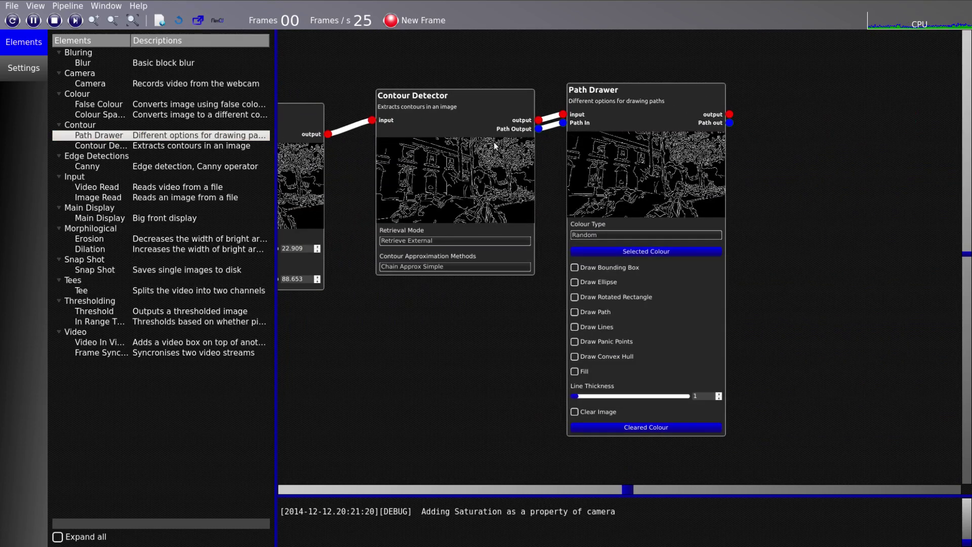
scroll(502, 144, "down", 4)
left_click_drag(418, 177, 611, 213)
scroll(629, 247, "down", 1)
left_click_drag(629, 247, 637, 246)
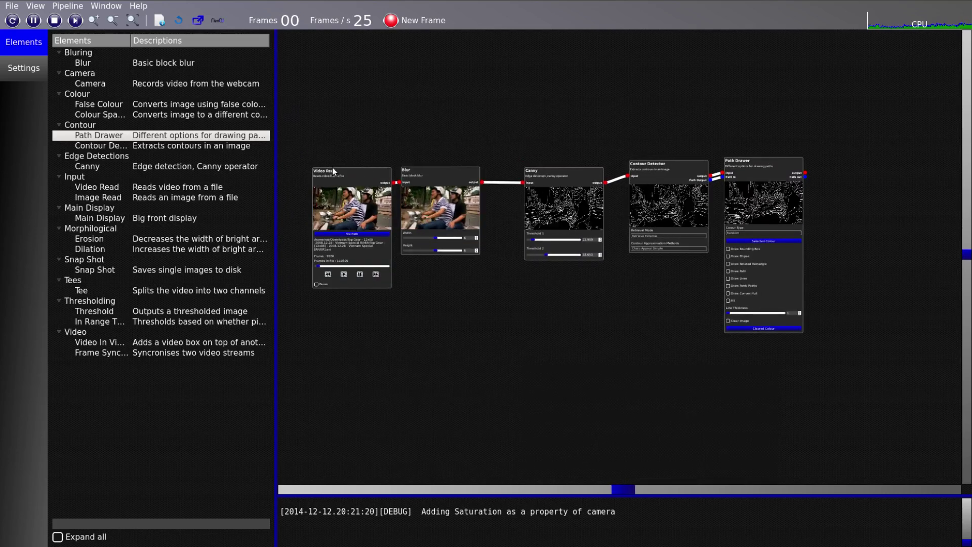
left_click_drag(329, 169, 256, 158)
left_click_drag(420, 169, 353, 155)
left_click_drag(547, 173, 478, 162)
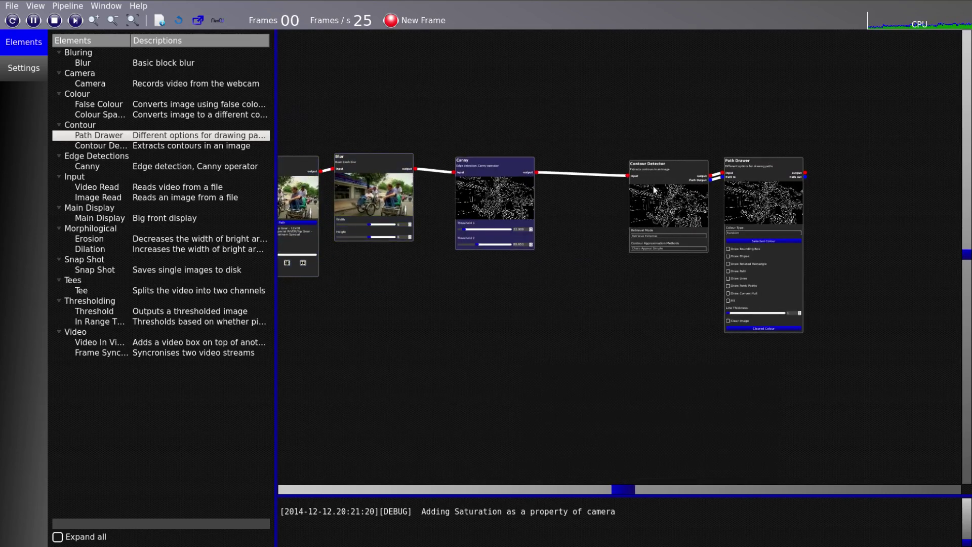
Step: Try the Path Drawer's bounding box, rotated rectangle and lines options in turn, inspecting the drawn contours up close
left_click_drag(744, 250, 745, 248)
left_click_drag(783, 252, 486, 272)
scroll(486, 270, "up", 3)
scroll(461, 256, "down", 3)
left_click(458, 255)
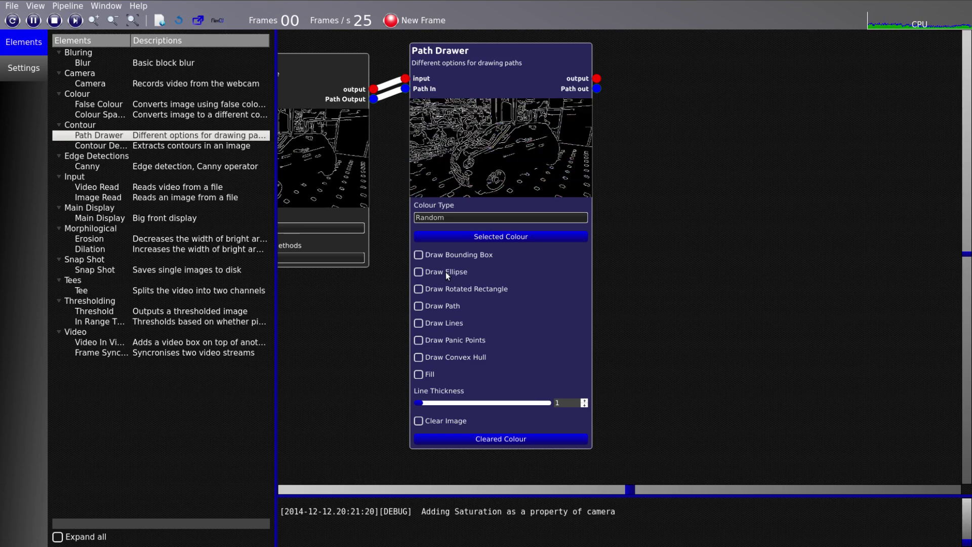
left_click(453, 289)
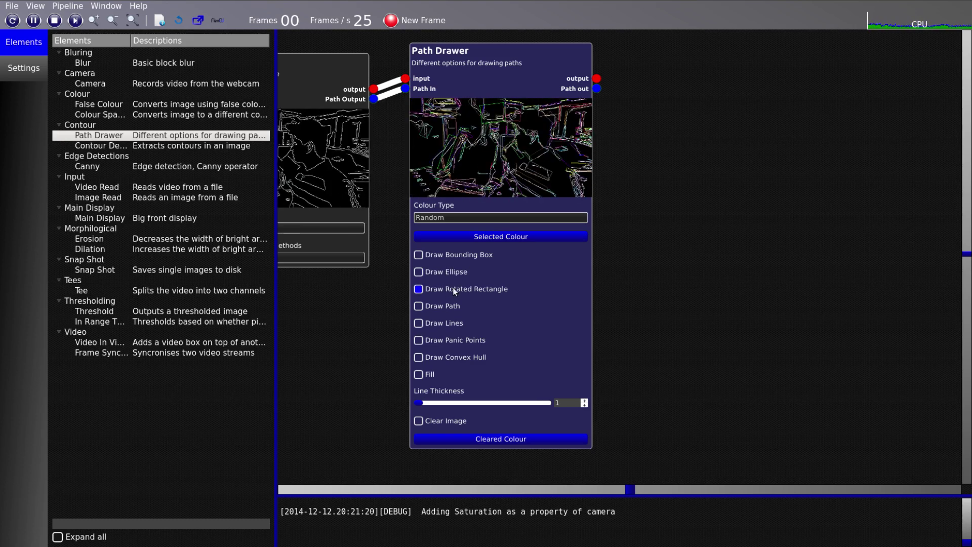
scroll(508, 153, "up", 3)
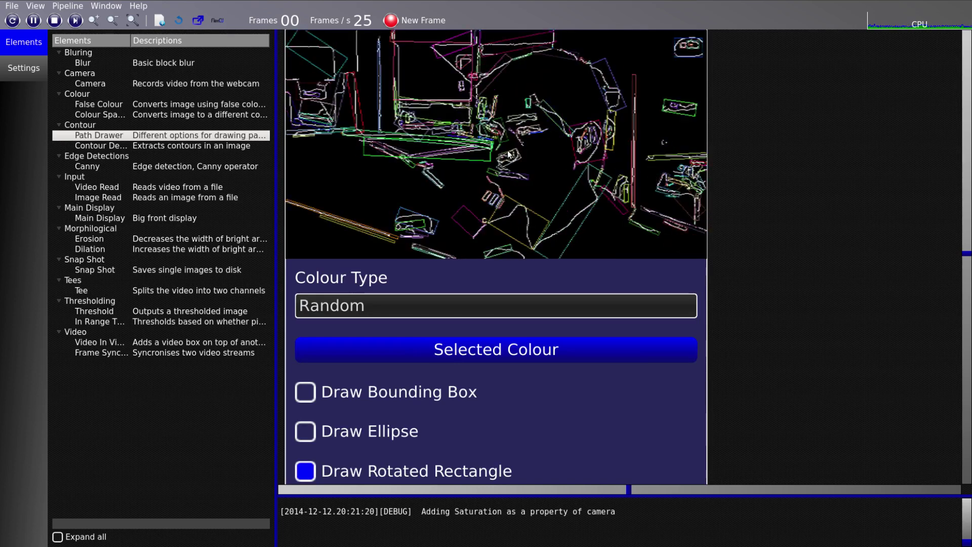
scroll(491, 171, "down", 3)
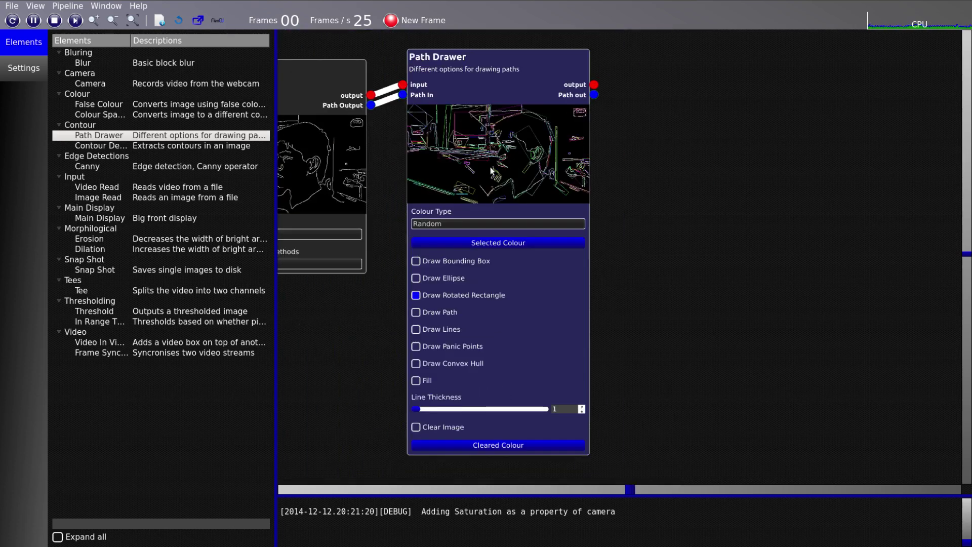
left_click(438, 331)
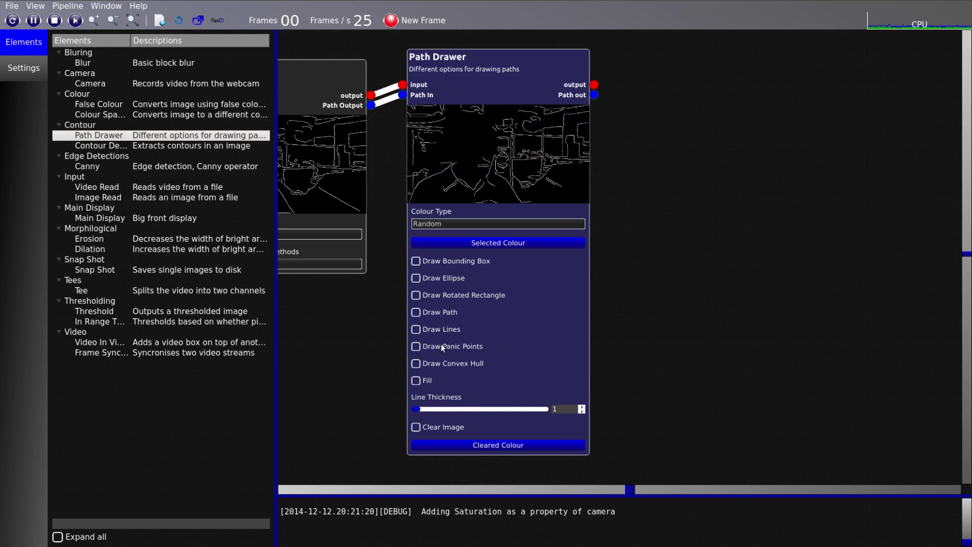
Step: Enable Fill in the Path Drawer and try it with the bounding box and ellipse drawing options
left_click(434, 262)
left_click(417, 381)
left_click(452, 262)
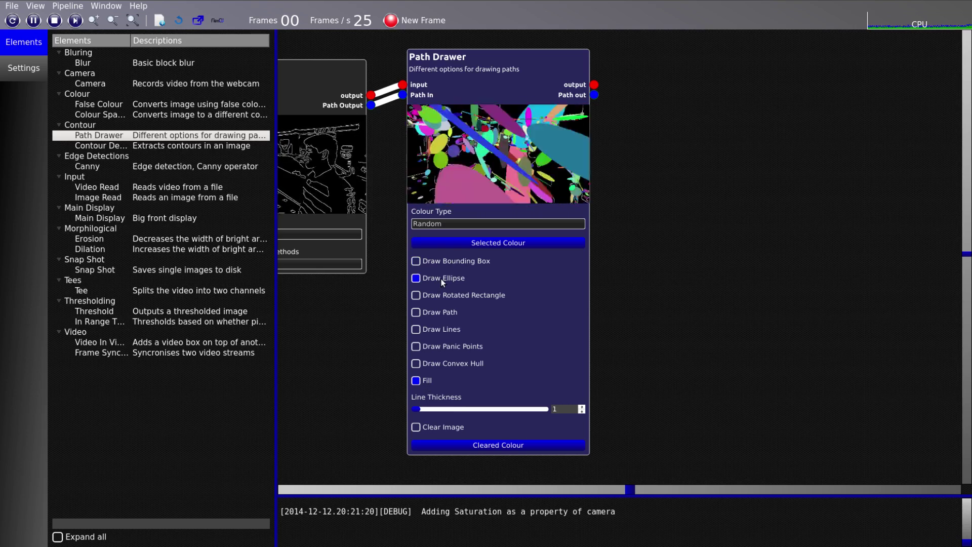
Step: Move Contour Detector and Path Drawer closer to Canny and inspect the Path Drawer preview
left_click_drag(356, 301, 549, 308)
scroll(549, 308, "down", 4)
left_click(500, 176)
left_click_drag(500, 176, 435, 165)
left_click_drag(617, 174, 572, 163)
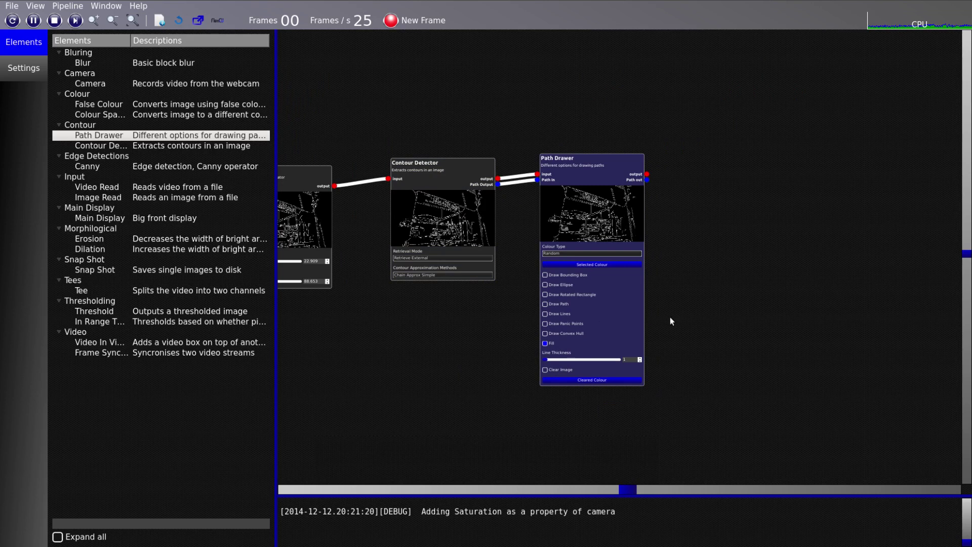
scroll(609, 223, "up", 4)
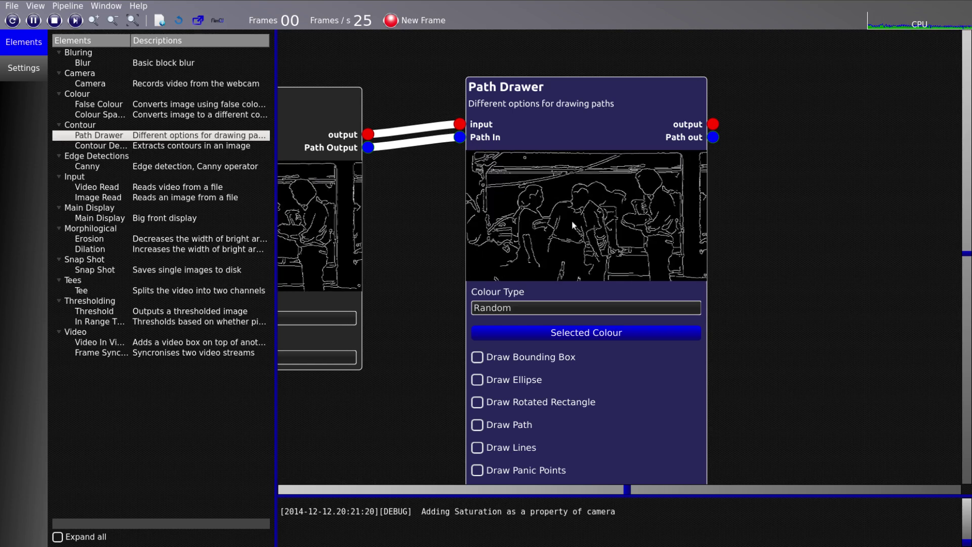
scroll(611, 178, "down", 4)
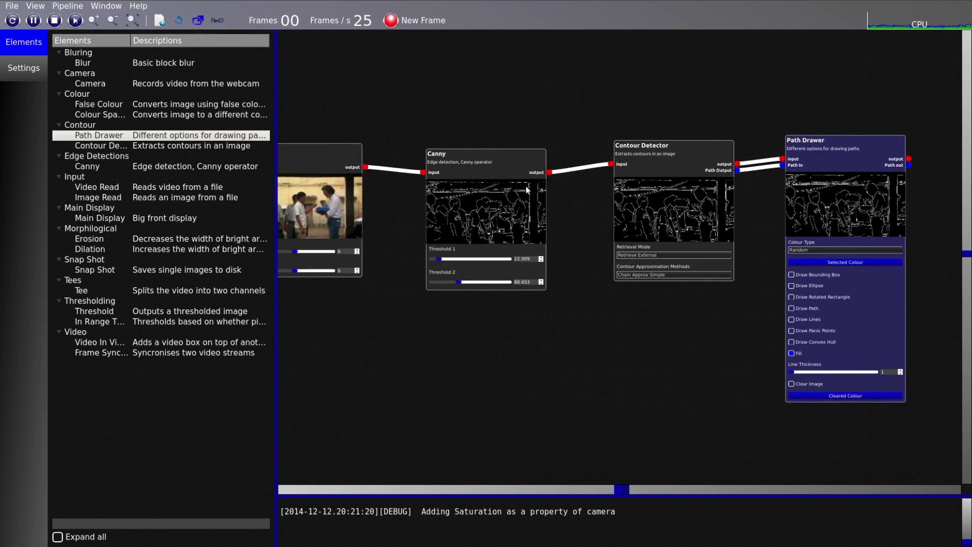
Step: Move Blur and Video Read closer to Canny so all five elements form a compact row
left_click_drag(327, 156, 391, 160)
left_click_drag(671, 334, 845, 350)
left_click_drag(349, 171, 396, 170)
left_click_drag(597, 318, 456, 261)
scroll(487, 306, "down", 3)
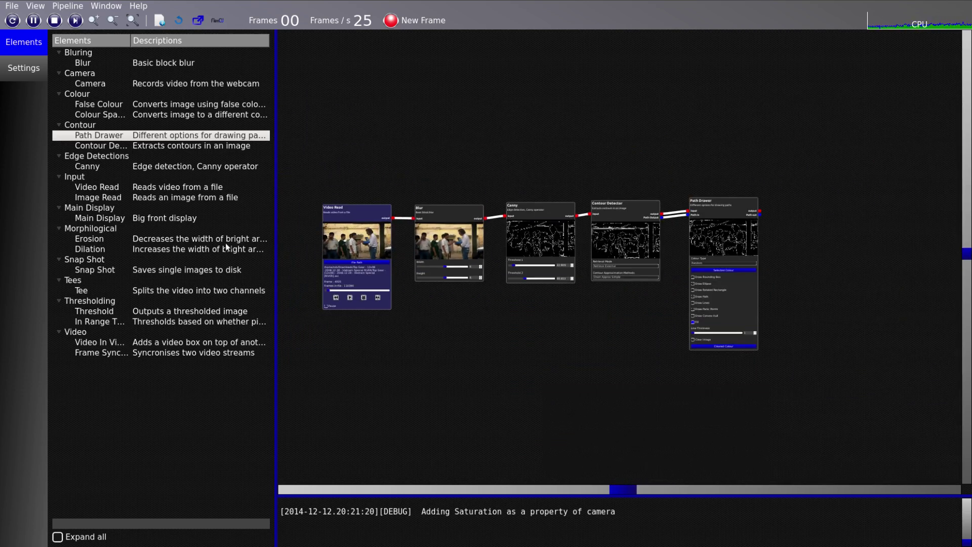
Step: Shift Blur and Canny away from Contour Detector to make room for a morphological element
left_click(106, 241)
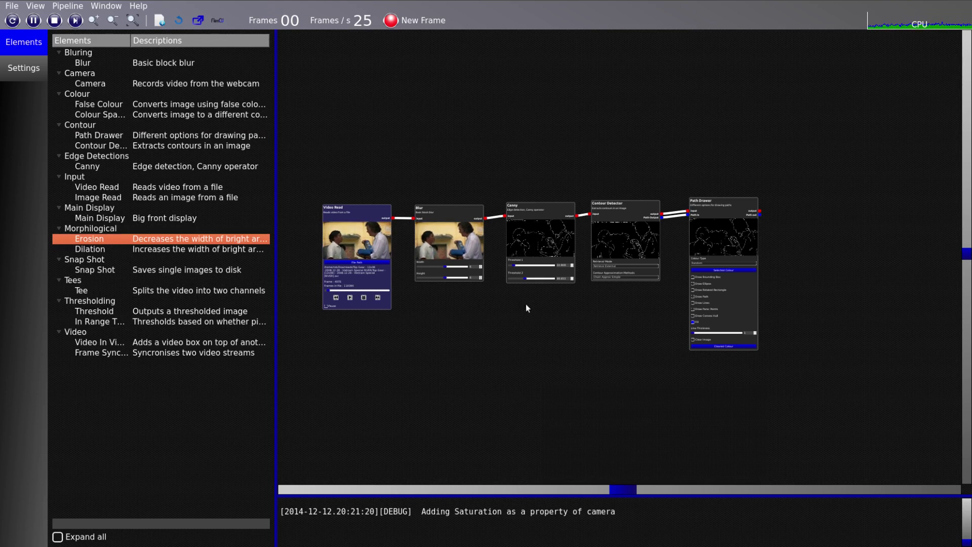
left_click_drag(537, 347, 691, 355)
left_click_drag(578, 243, 495, 241)
left_click_drag(634, 243, 574, 236)
left_click_drag(616, 324, 417, 321)
scroll(418, 321, "down", 1)
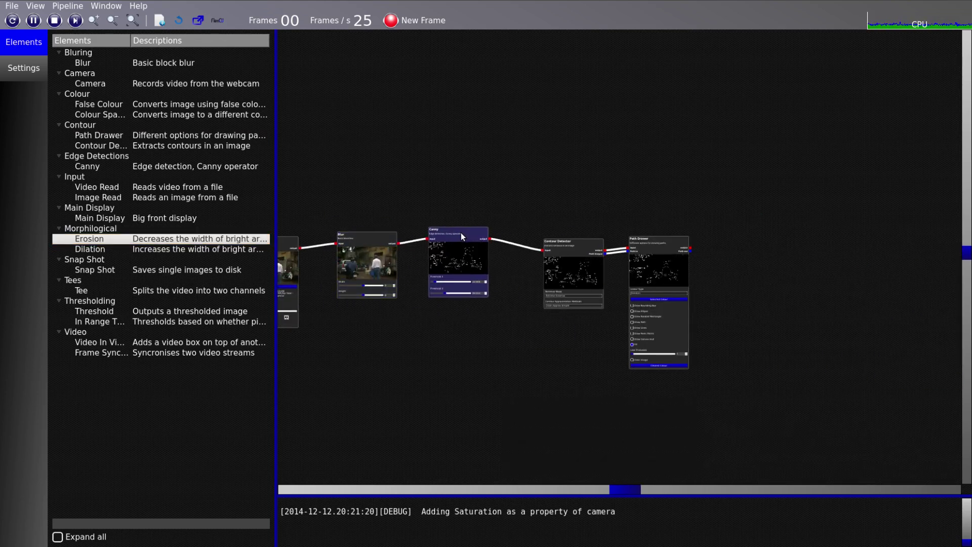
Step: Remove the connection between Canny and Contour Detector and place a Dilation element in the gap
scroll(507, 241, "up", 2)
left_click_drag(567, 249, 606, 233)
right_click(412, 234)
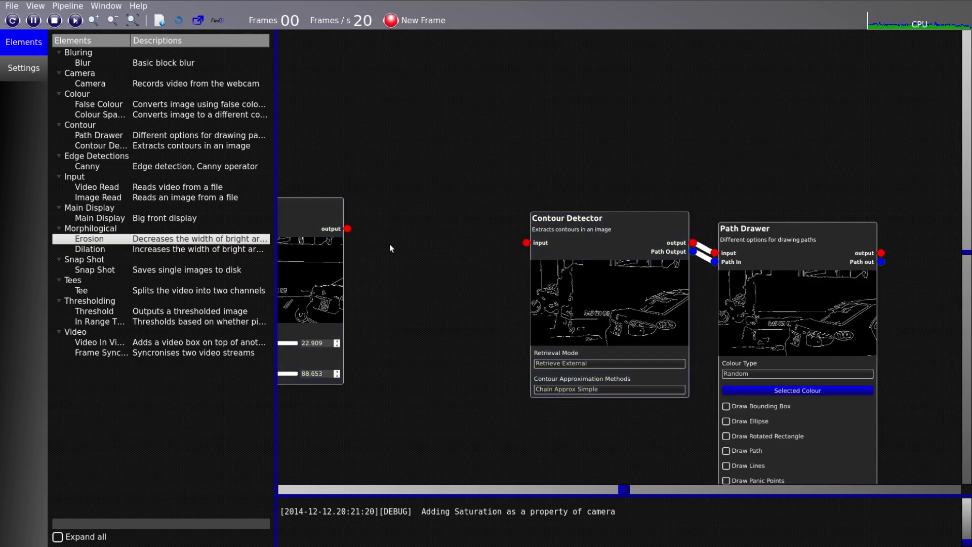
left_click_drag(135, 251, 378, 243)
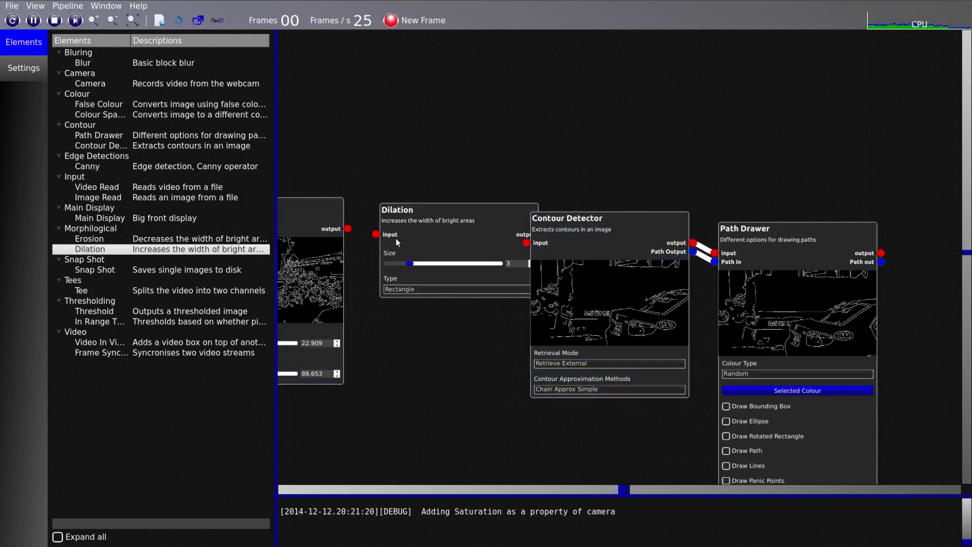
left_click_drag(453, 228, 442, 226)
Step: Connect Canny to Dilation and Dilation to Contour Detector, moving Contour Detector and Path Drawer clear of overlaps
left_click_drag(562, 226, 592, 218)
left_click_drag(348, 228, 360, 229)
left_click_drag(527, 233, 557, 235)
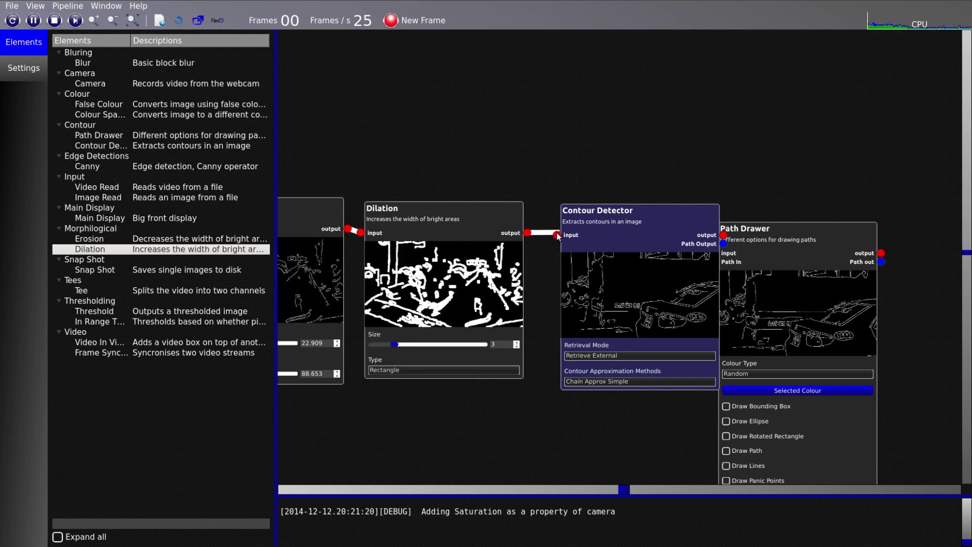
left_click_drag(820, 242, 861, 196)
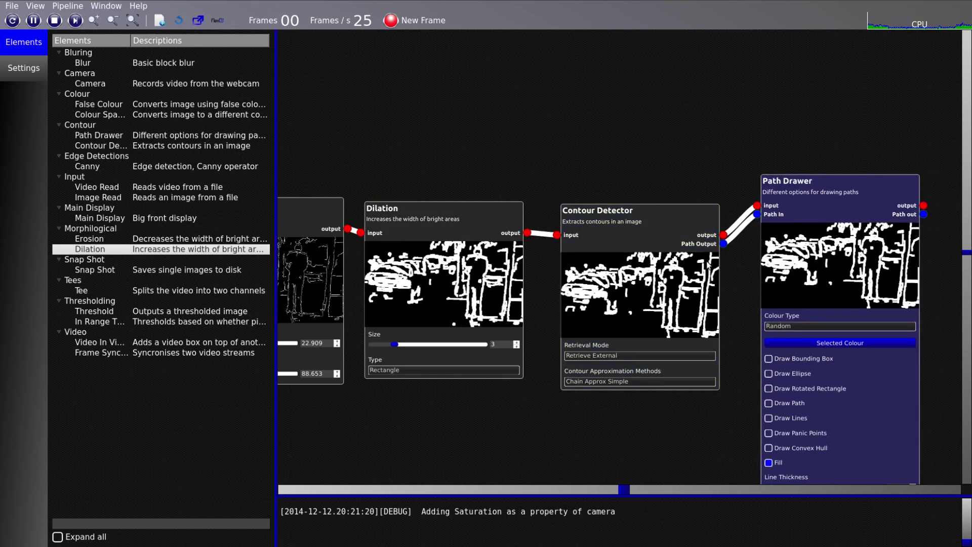
Step: Adjust the Dilation element's Size, settling on 3
left_click_drag(564, 295, 586, 251)
scroll(452, 240, "down", 1)
mouse_move(438, 296)
left_mouse_down()
mouse_move(414, 298)
mouse_move(502, 302)
mouse_move(417, 298)
mouse_move(467, 299)
mouse_move(436, 302)
left_mouse_up()
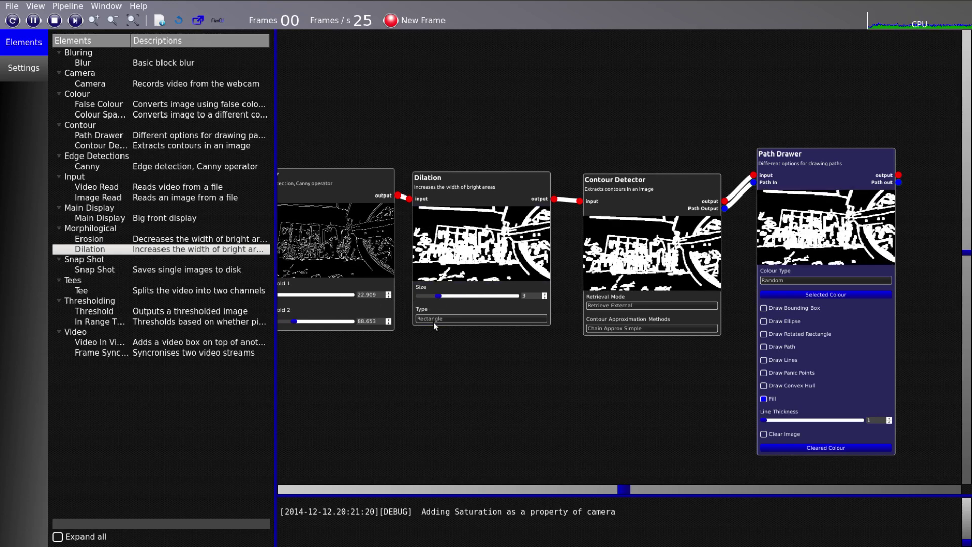
Step: Set the Dilation element's Type to Cross
left_click(433, 322)
left_click(440, 328)
left_click_drag(513, 368, 712, 384)
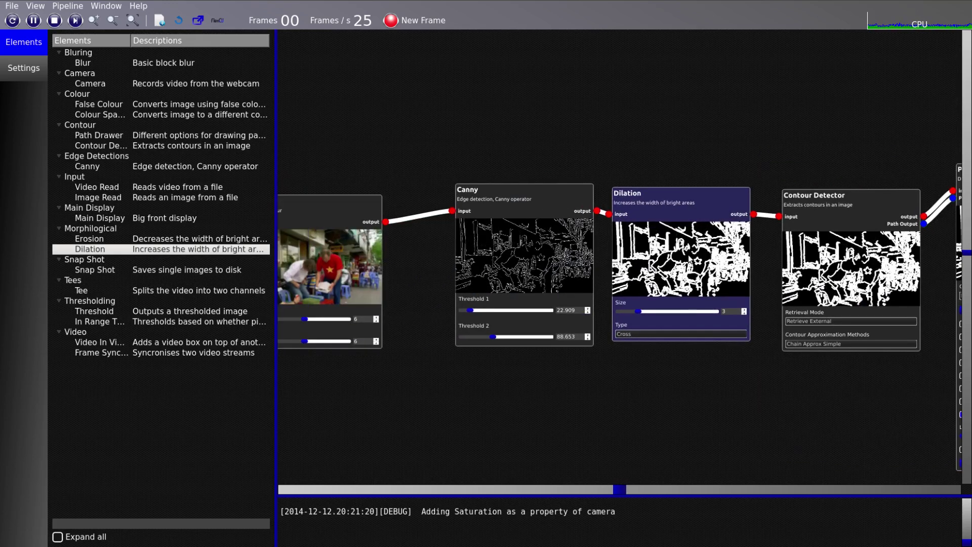
Step: Move Canny away from Dilation, remove both connections around Dilation and delete the Dilation element
left_click_drag(547, 211, 524, 214)
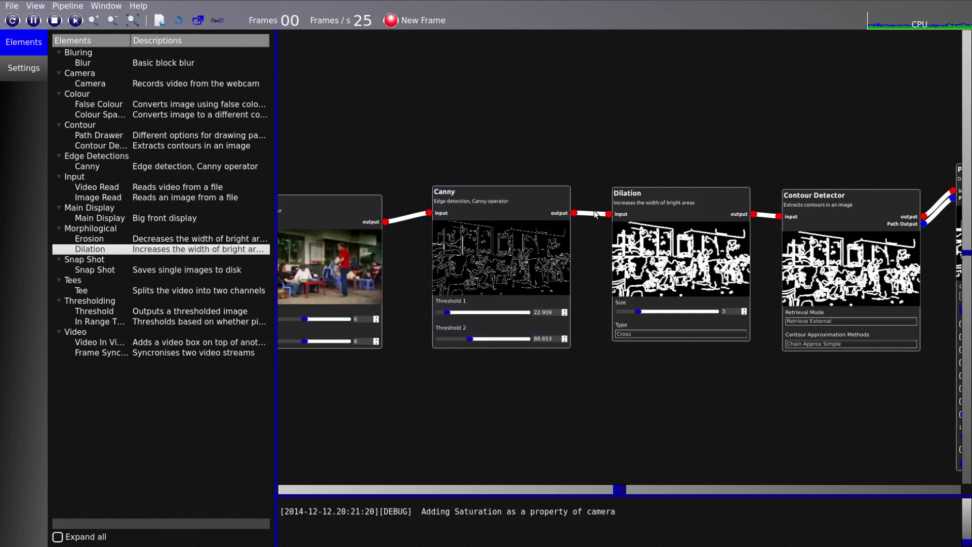
left_click(595, 215)
left_click(766, 218)
right_click(665, 204)
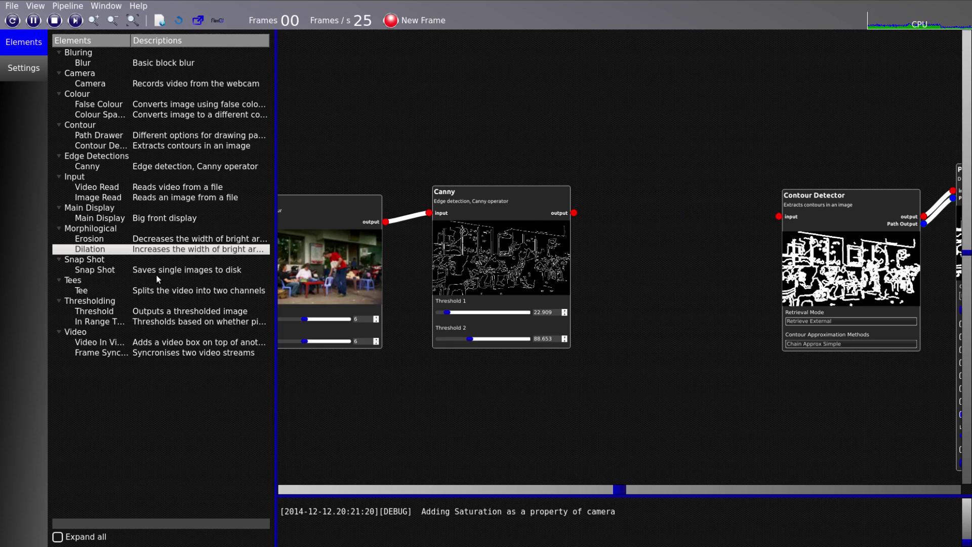
left_click_drag(585, 262, 133, 303)
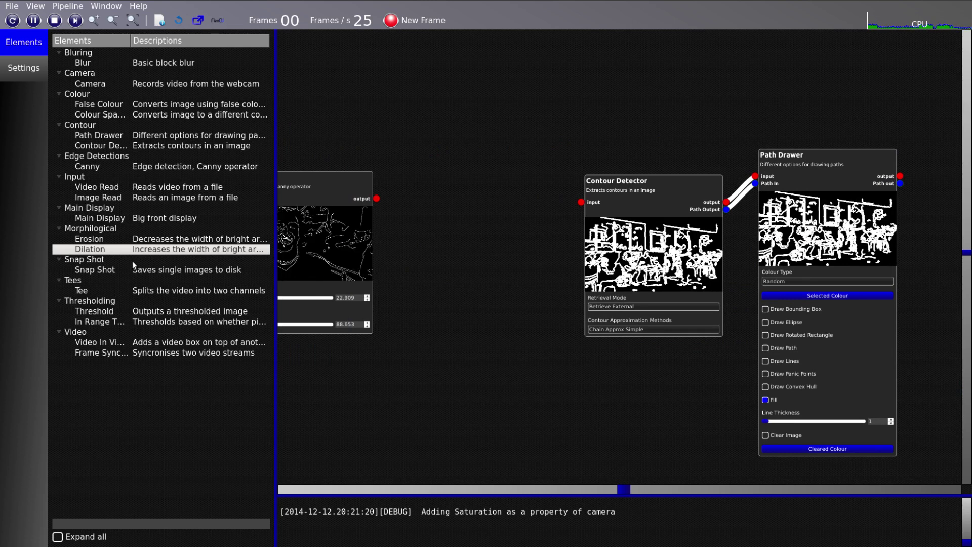
Step: Select the Tee element and spread Video Read and Blur apart to make room for it
left_click(105, 62)
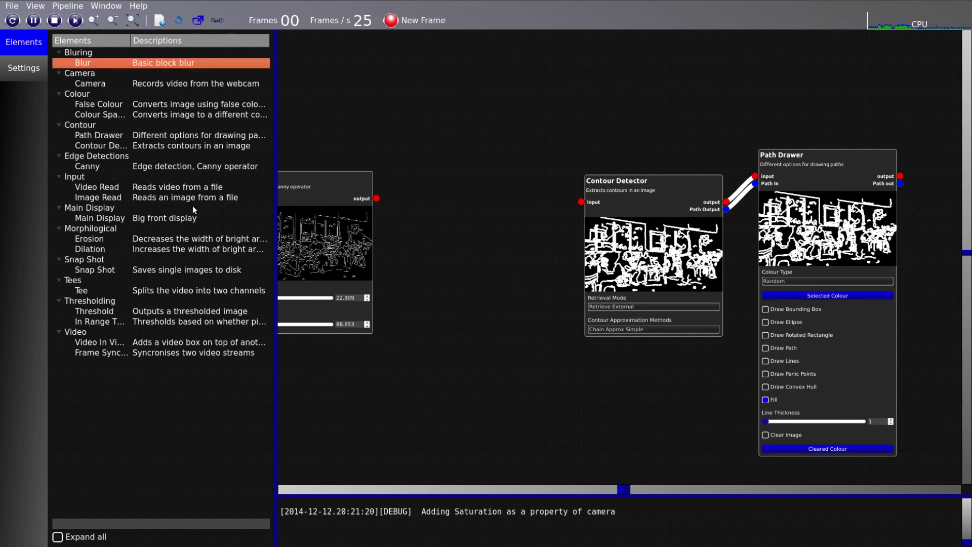
left_click(167, 218)
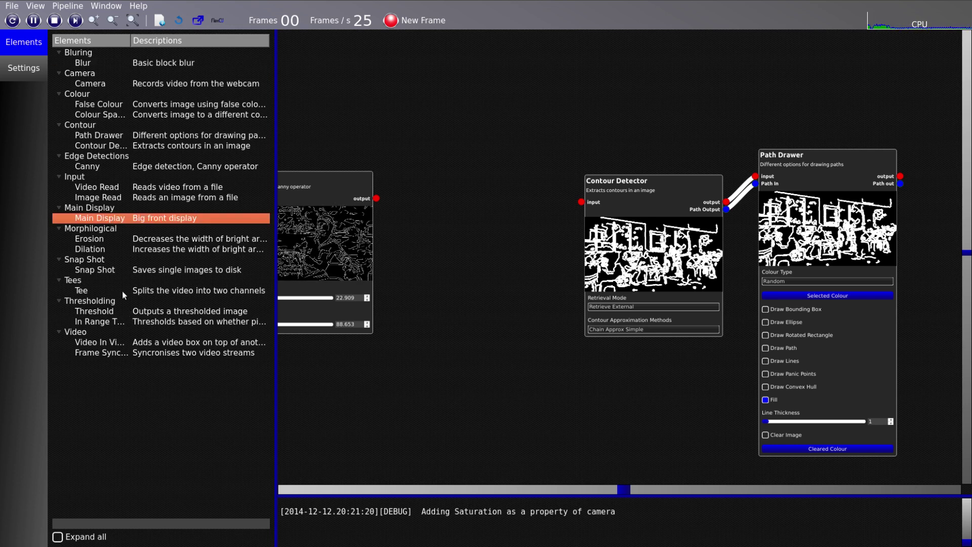
left_click(123, 291)
left_click_drag(379, 323, 630, 286)
left_click_drag(334, 157, 427, 156)
left_click_drag(348, 223, 542, 246)
left_click_drag(350, 204, 323, 202)
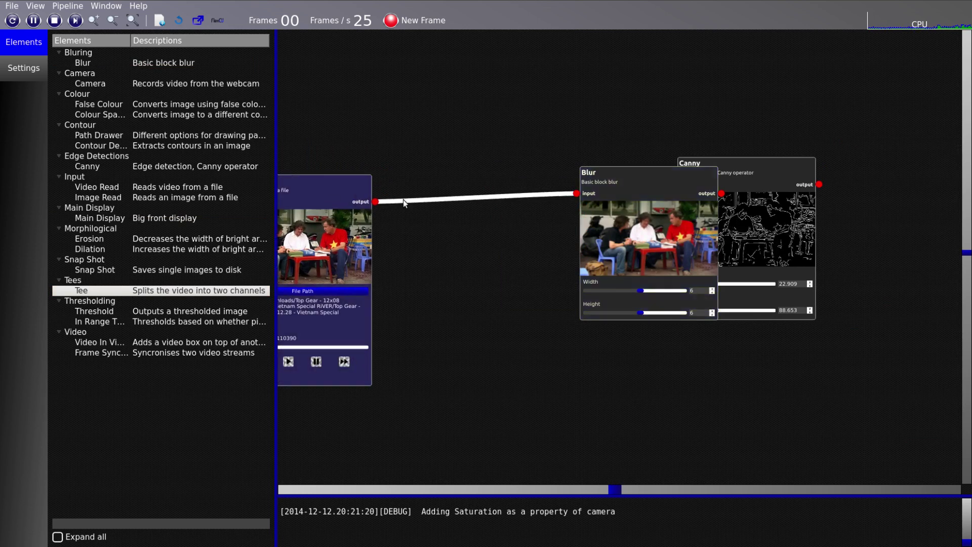
Step: Replace the connection between Video Read and Blur with a Tee element fed by Video Read
left_click(403, 202)
double_click(395, 207)
mouse_move(408, 194)
left_mouse_down()
mouse_move(413, 217)
mouse_move(397, 196)
left_mouse_up()
left_click_drag(615, 338, 485, 340)
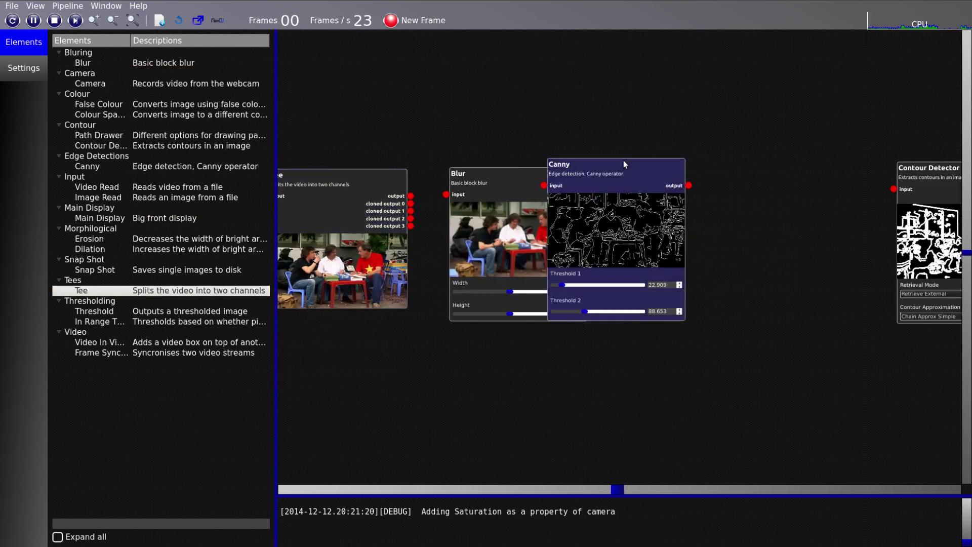
Step: Move Blur and Canny higher, keep them connected, and link the Tee's main output to Blur
left_click_drag(624, 160, 679, 200)
left_click_drag(542, 185, 546, 68)
left_click_drag(665, 197, 708, 27)
left_click_drag(451, 89, 450, 77)
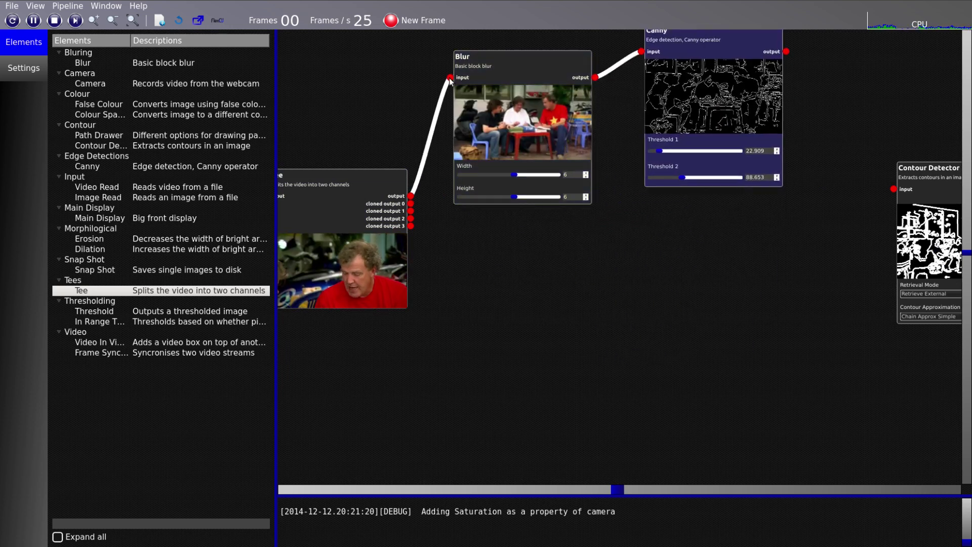
left_click_drag(634, 172, 591, 216)
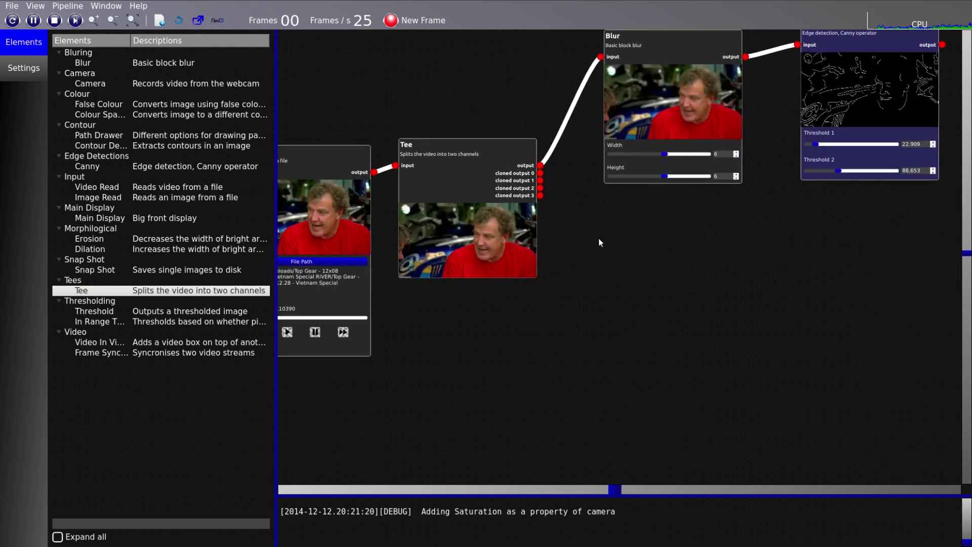
Step: Add a False Colour element below Blur and connect the Tee's cloned output 0 to it
left_click(91, 248)
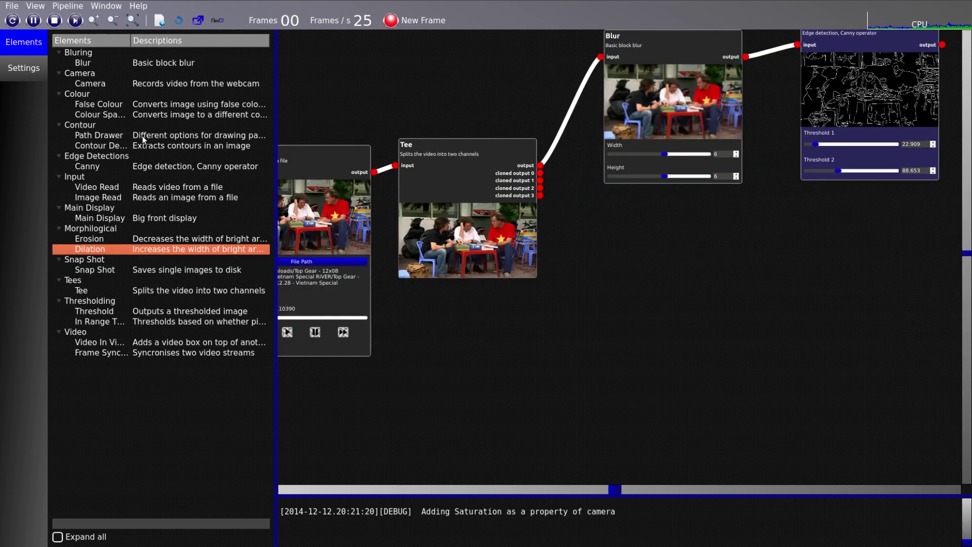
left_click_drag(99, 104, 626, 223)
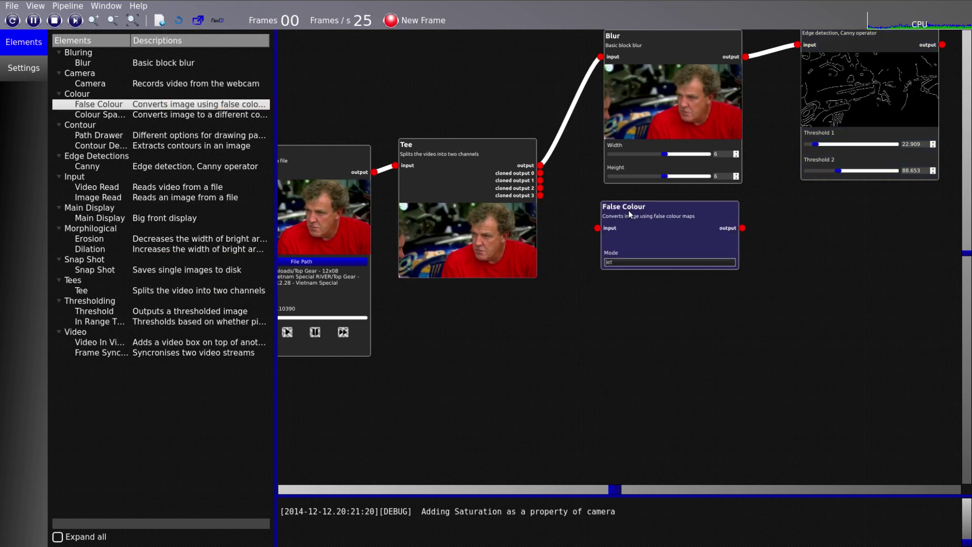
left_click_drag(556, 178, 598, 228)
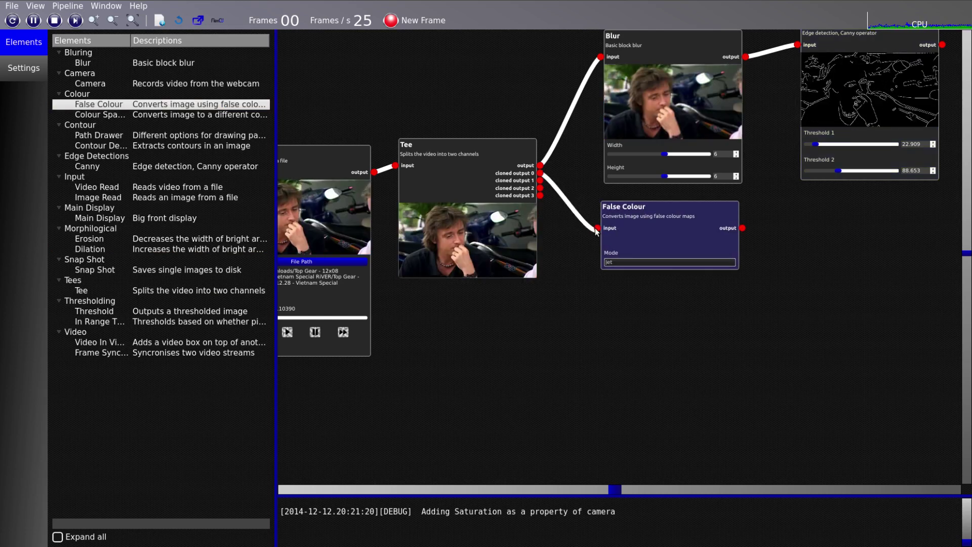
left_click_drag(569, 325, 444, 321)
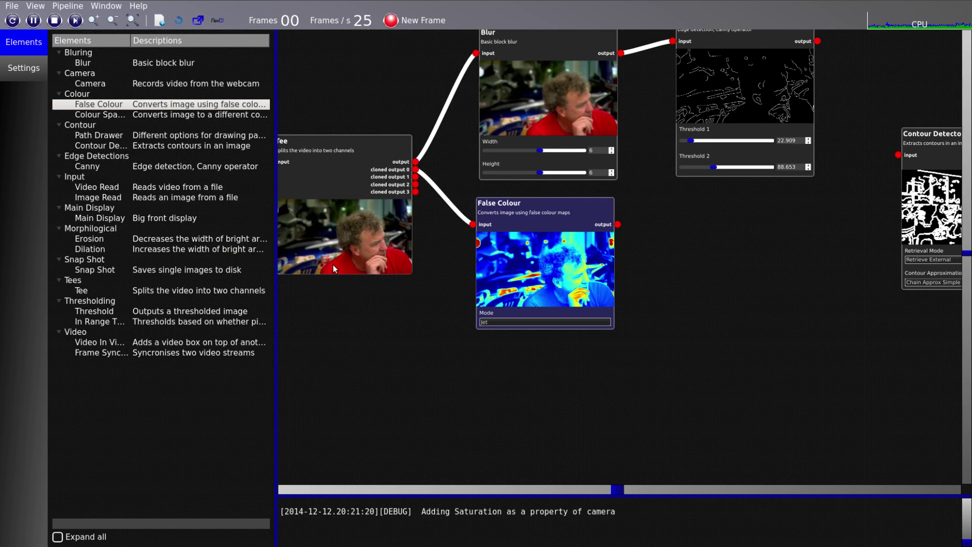
Step: Rearrange Video Read and Tee lower in the pipeline to make room for another branch
left_click(93, 114)
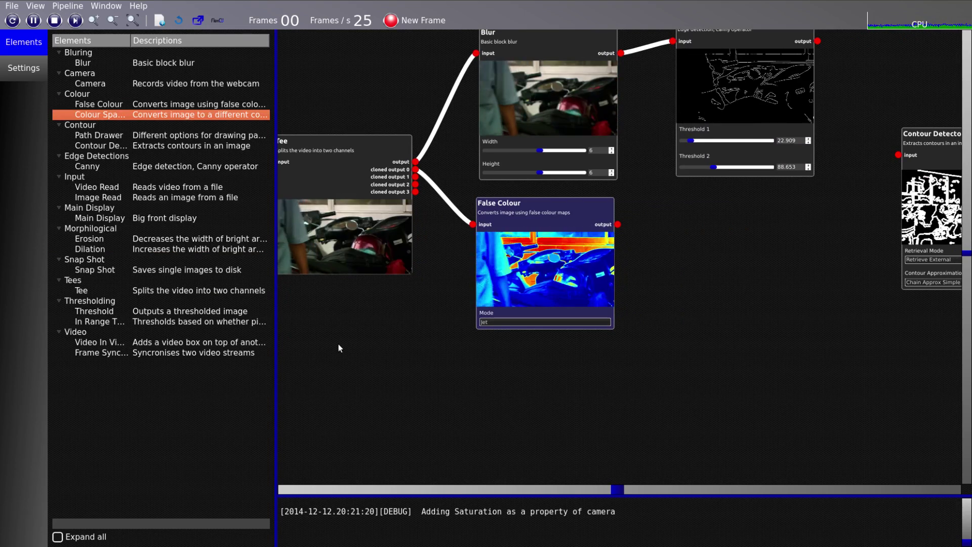
scroll(327, 356, "down", 1)
left_click_drag(476, 332, 685, 342)
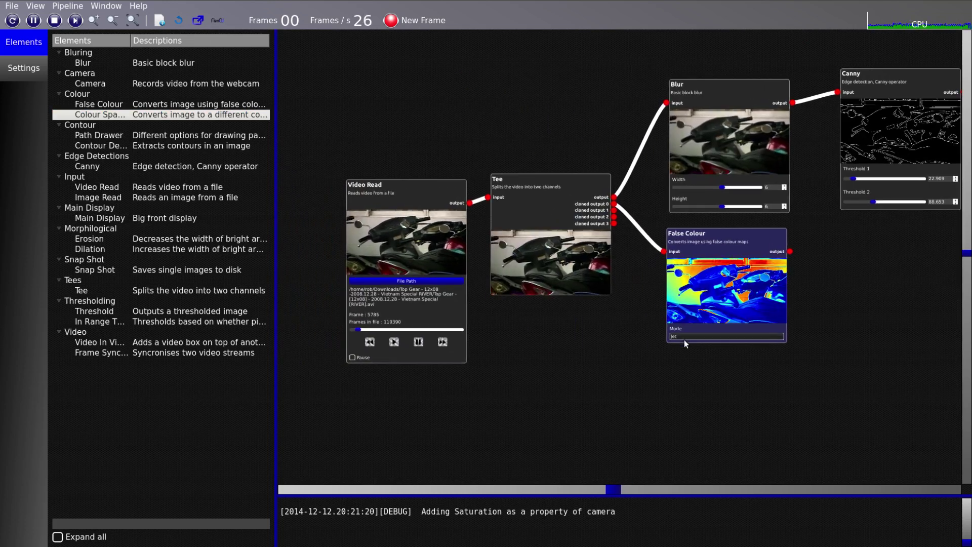
left_click_drag(378, 181, 320, 229)
left_click_drag(510, 197, 492, 279)
left_click_drag(655, 399, 758, 319)
left_click_drag(658, 353, 629, 337)
Step: Pause the Video Read playback on the frame of three people at the table and examine the Tee and False Colour previews
scroll(565, 233, "up", 5)
scroll(500, 276, "down", 4)
left_click_drag(470, 335, 580, 347)
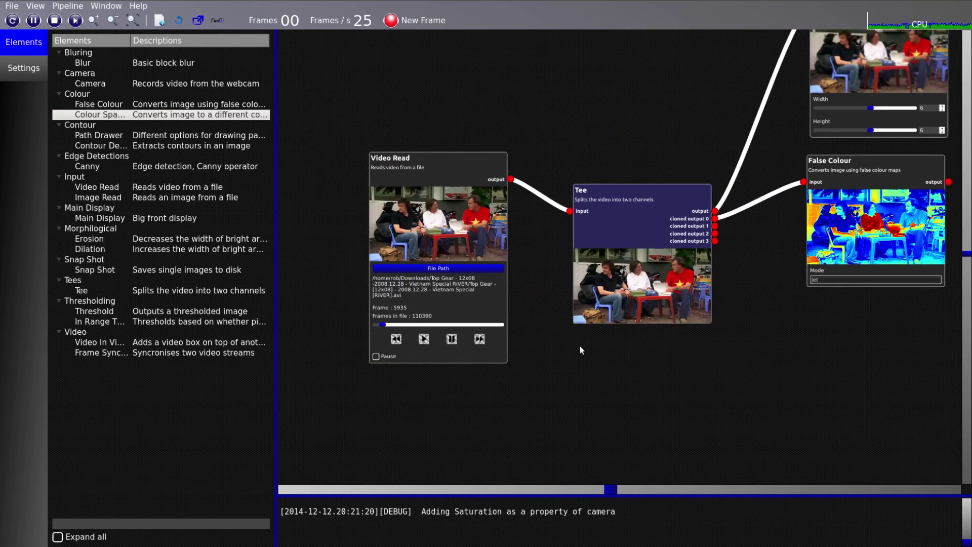
left_click_drag(632, 395, 538, 397)
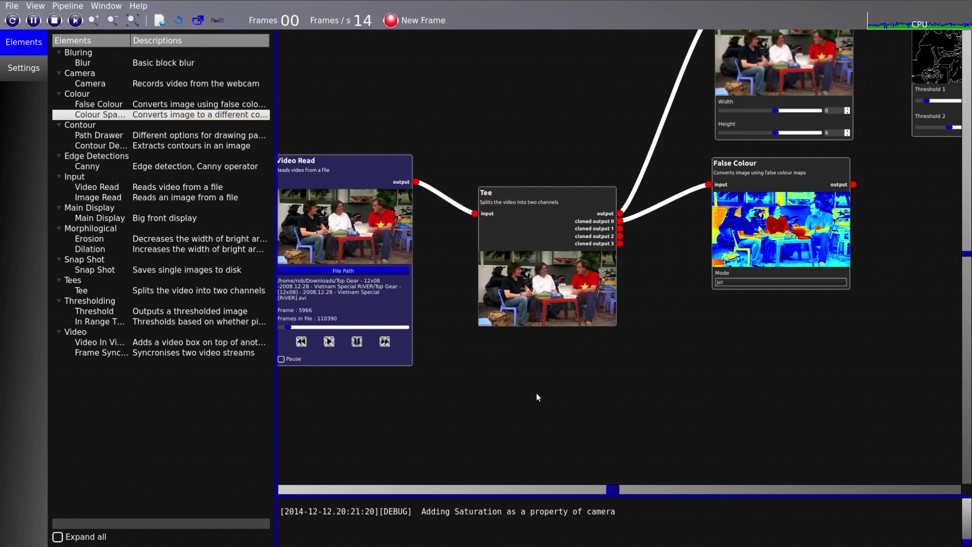
scroll(386, 226, "up", 8)
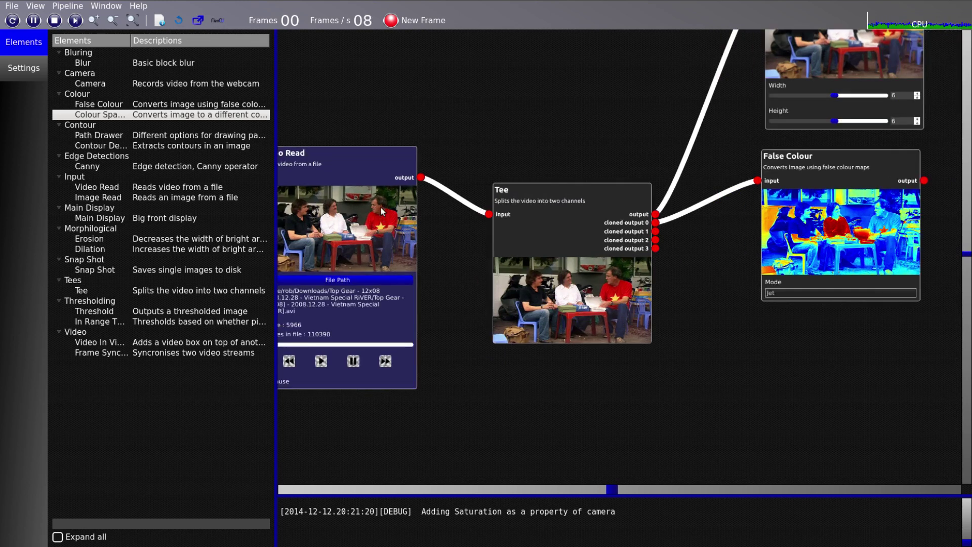
scroll(393, 238, "down", 6)
left_click_drag(545, 341, 340, 272)
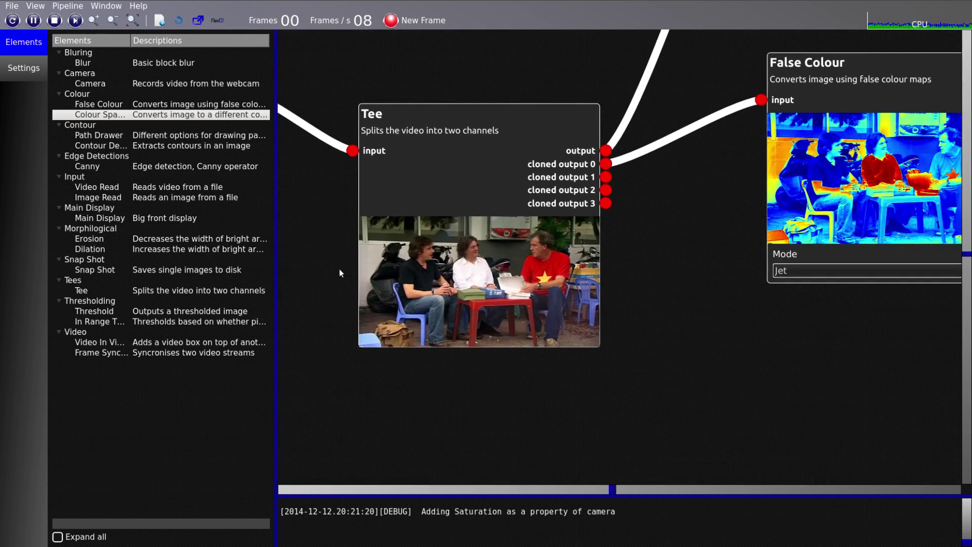
scroll(666, 357, "down", 4)
Step: Move Tee lower and add an In Range Threshold element below False Colour
left_click_drag(667, 358, 365, 309)
left_click_drag(282, 180, 308, 293)
left_click_drag(483, 335, 629, 323)
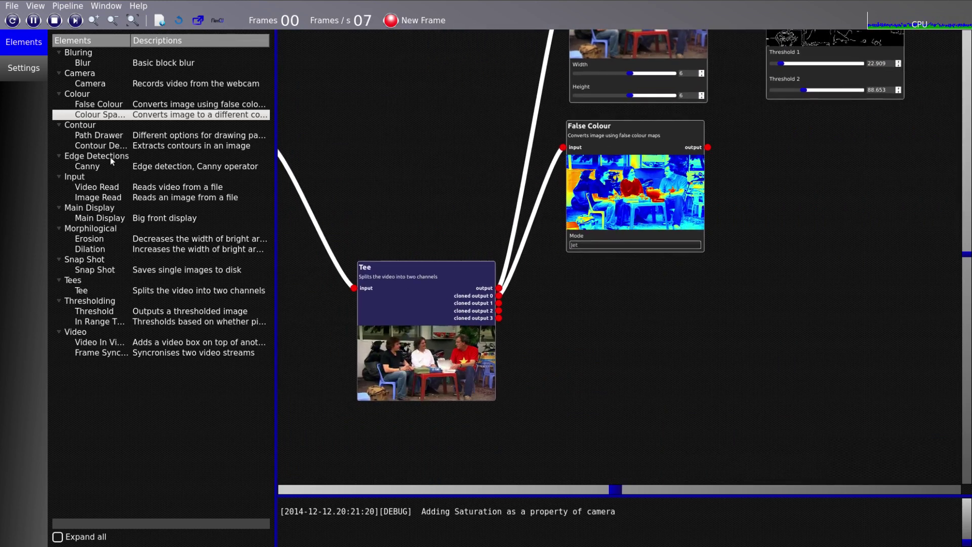
left_click_drag(115, 325, 715, 326)
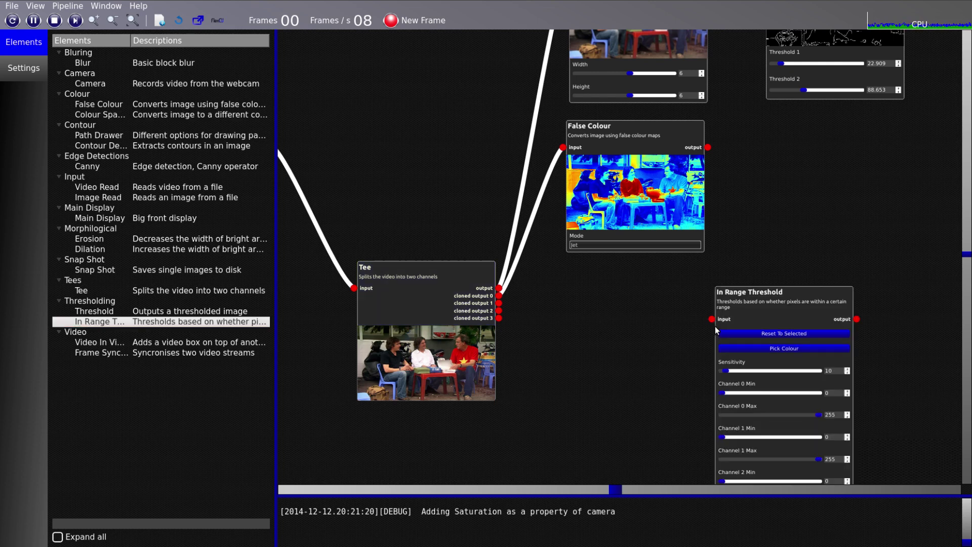
Step: Insert a Colour Space Conversion element between the Tee's cloned output 1 and In Range Threshold, with Output Colourspace set to HSV
left_click(100, 103)
left_click_drag(95, 114, 549, 336)
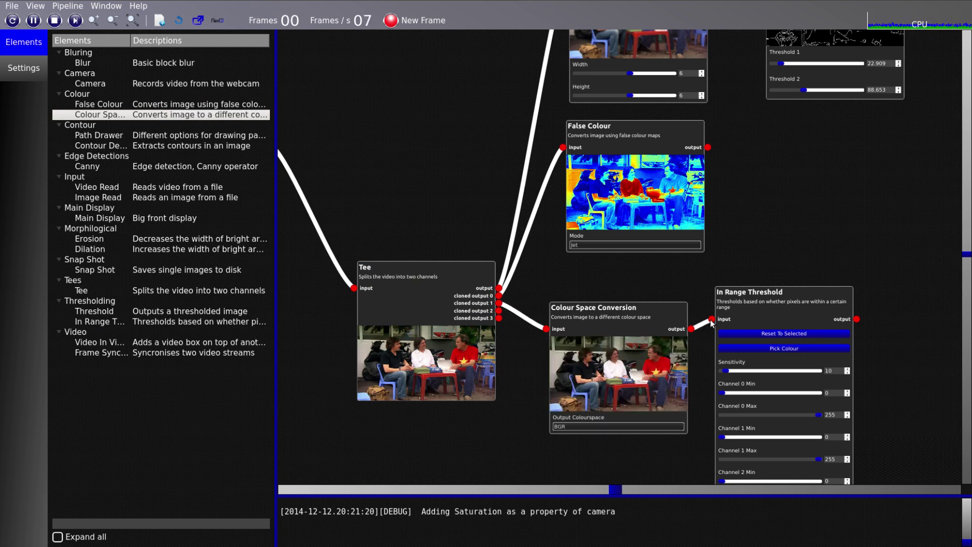
left_click_drag(512, 405, 424, 284)
left_click(496, 296)
left_click(493, 312)
Step: Set the In Range Threshold's Channel 1 Max and Channel 2 Max to 255
left_click_drag(506, 360, 351, 357)
scroll(390, 325, "up", 1)
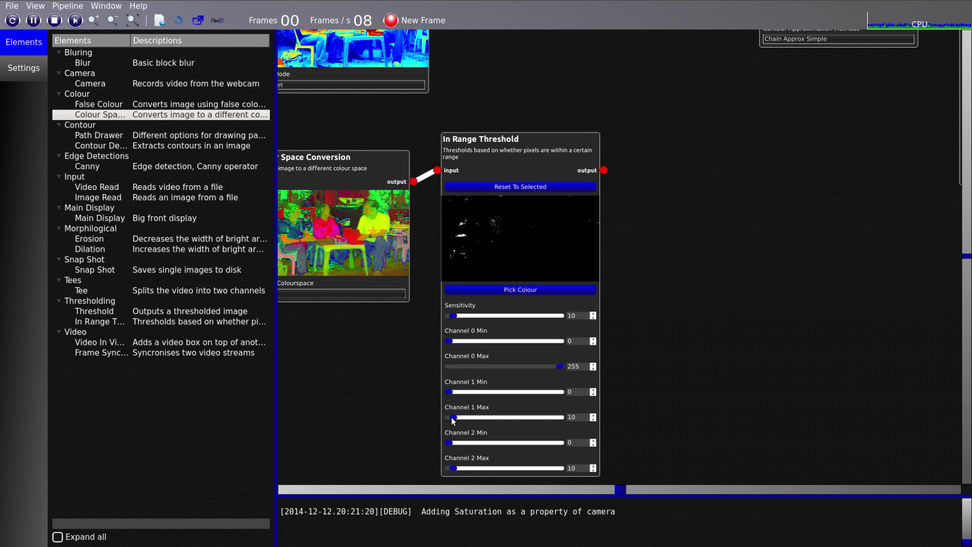
left_click_drag(461, 470, 562, 468)
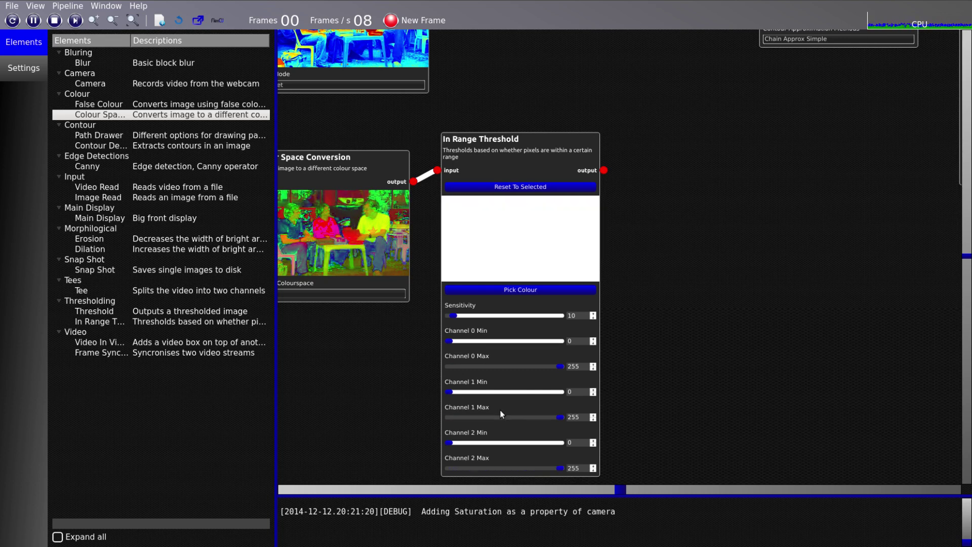
left_click_drag(402, 343, 540, 339)
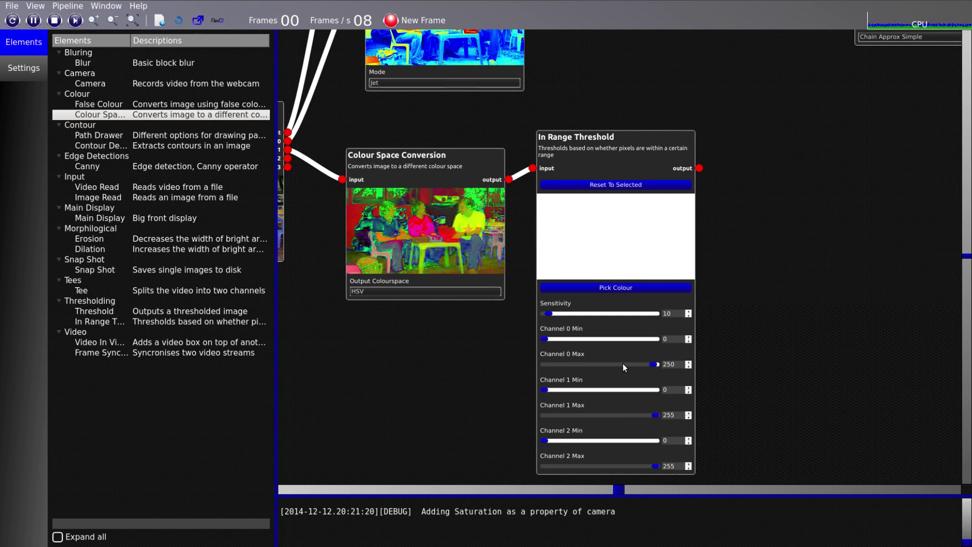
Step: Isolate the shirt's star in In Range Threshold with Channel 0 Max 78, Channel 1 Min 147 and Max 211, and Channel 2 Min 239
left_click_drag(622, 368, 567, 369)
mouse_move(655, 414)
left_mouse_down()
mouse_move(617, 414)
mouse_move(648, 415)
left_mouse_up()
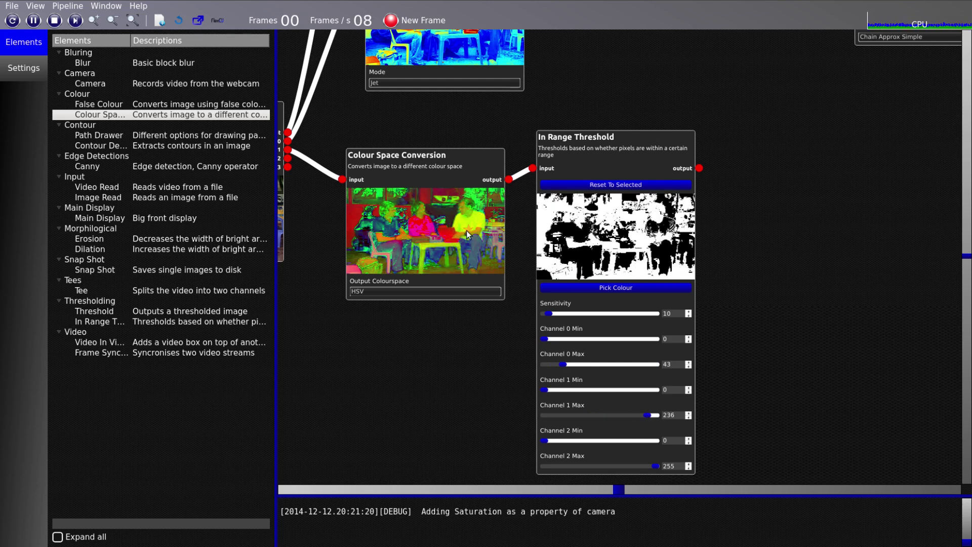
left_click_drag(553, 391, 598, 394)
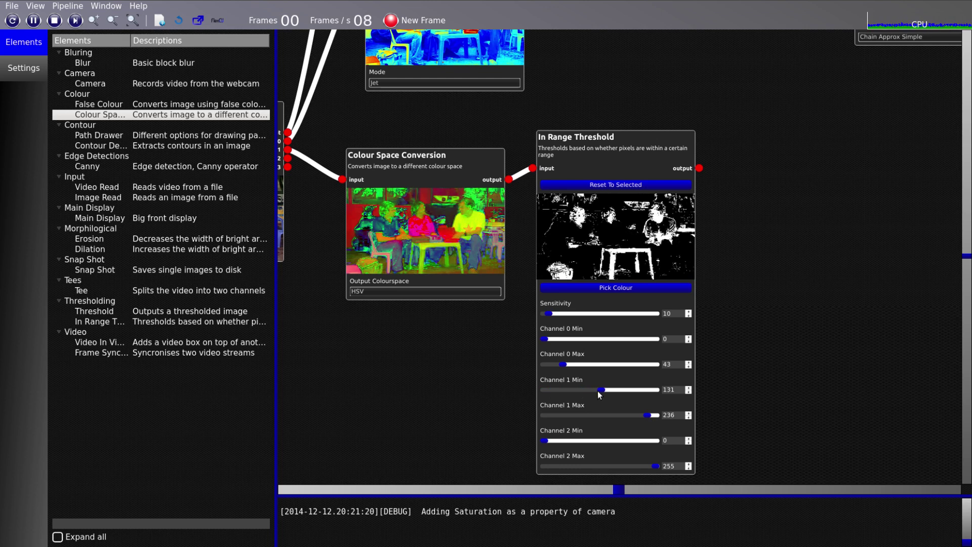
left_click_drag(546, 441, 585, 441)
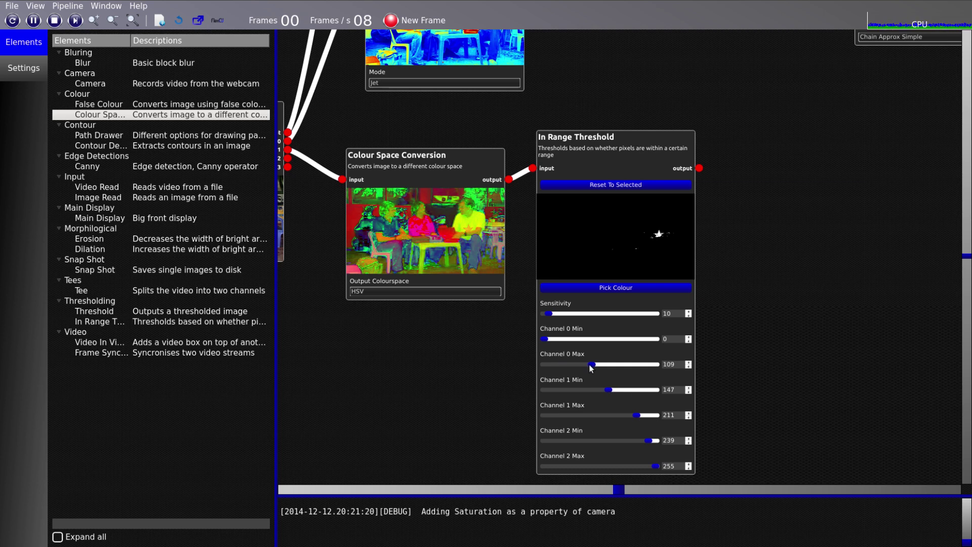
scroll(645, 248, "up", 5)
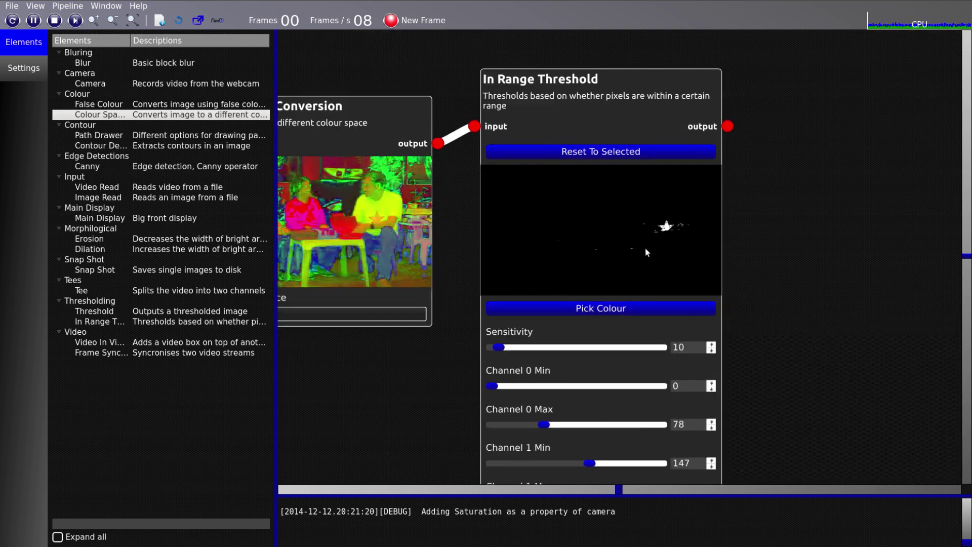
scroll(666, 226, "down", 3)
scroll(634, 241, "up", 6)
scroll(707, 266, "down", 5)
Step: Add an Erosion element beside In Range Threshold and connect the threshold output to its input
left_click_drag(730, 272, 546, 258)
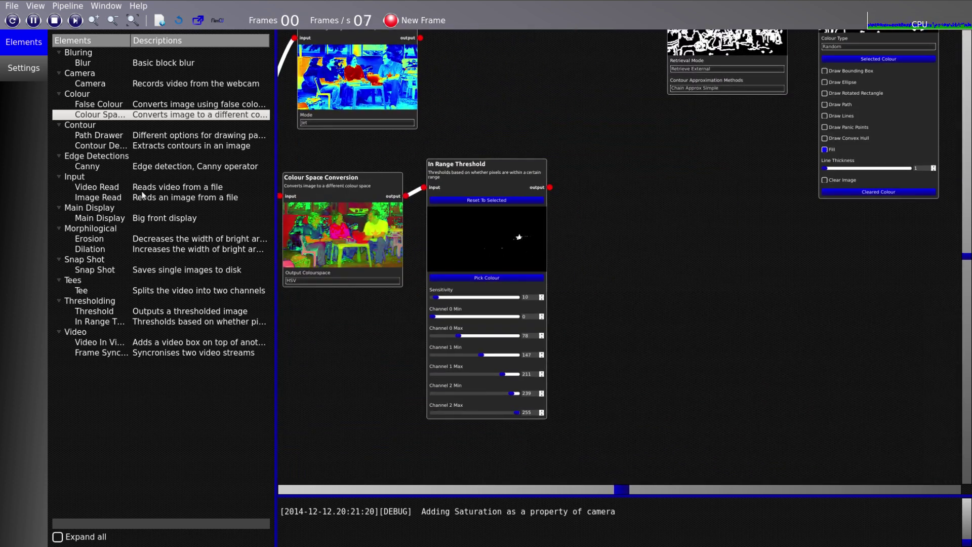
left_click_drag(108, 241, 612, 211)
left_click_drag(546, 190, 586, 184)
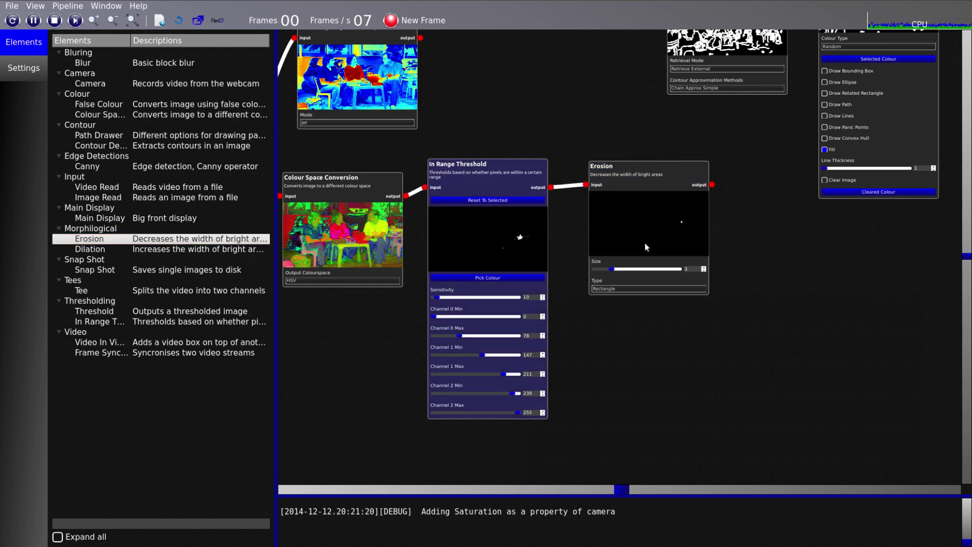
Step: Set the Erosion element's Size to 1
scroll(697, 309, "up", 2)
scroll(625, 230, "up", 5)
scroll(435, 318, "down", 3)
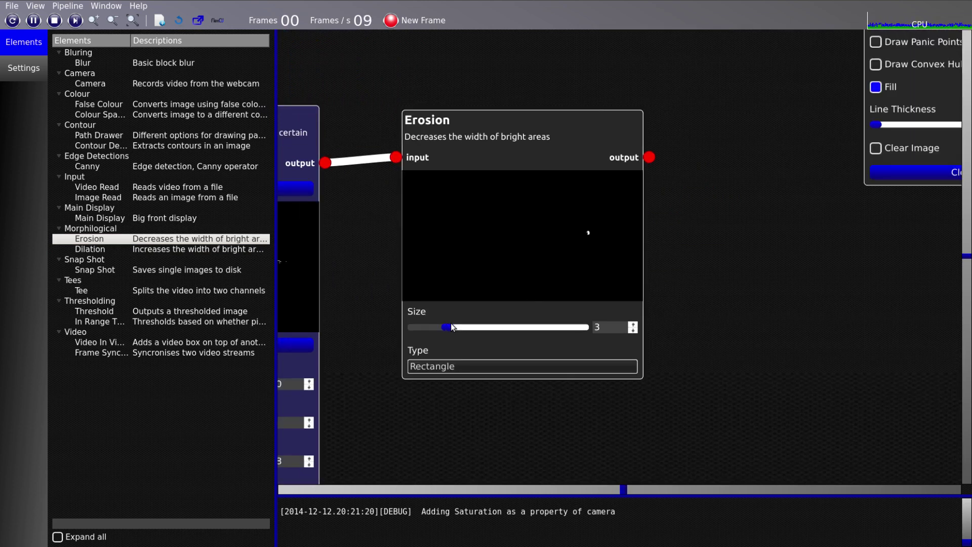
left_click_drag(457, 317, 555, 329)
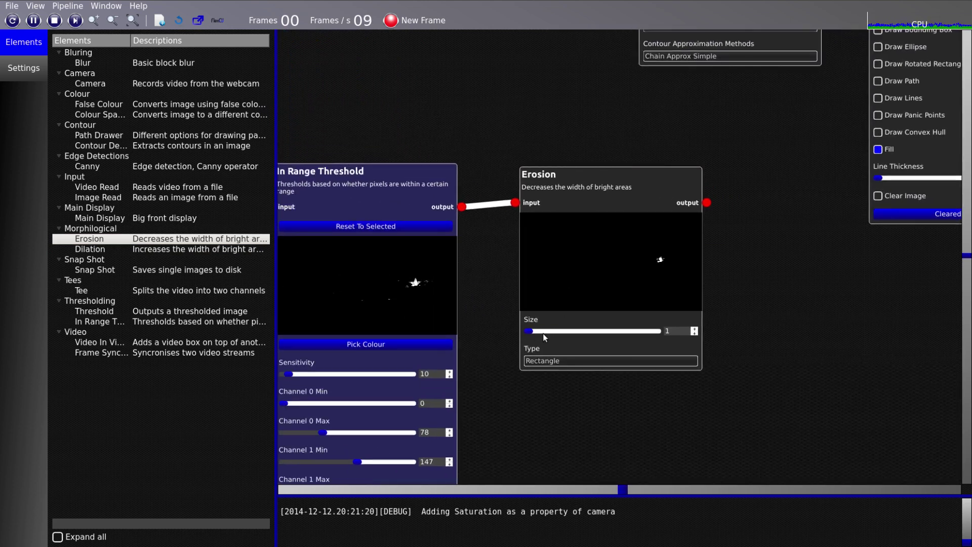
scroll(609, 286, "down", 4)
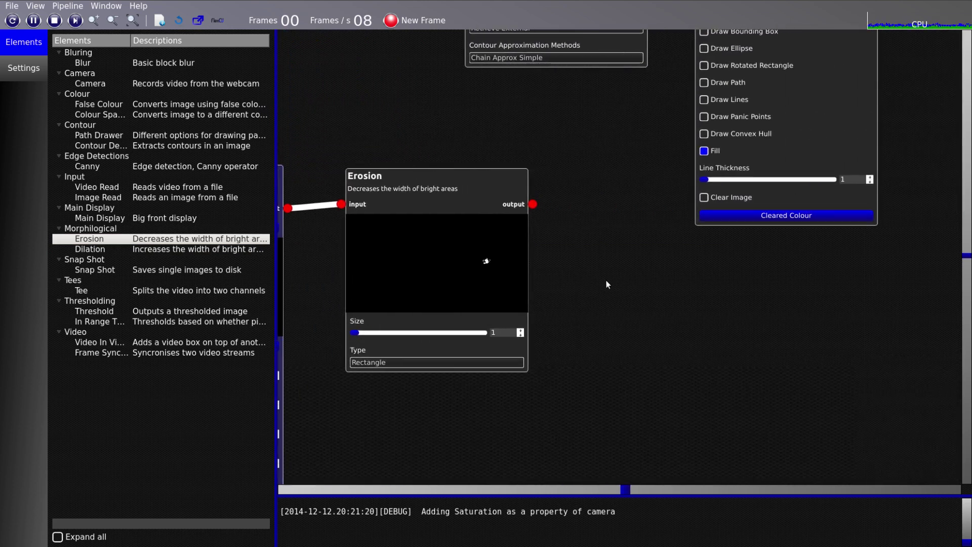
Step: Move the Contour Detector beside Erosion and connect the Erosion output to the Contour Detector input
left_click_drag(610, 305, 504, 319)
left_click_drag(578, 82, 783, 137)
left_click_drag(499, 102, 562, 257)
scroll(482, 272, "up", 2)
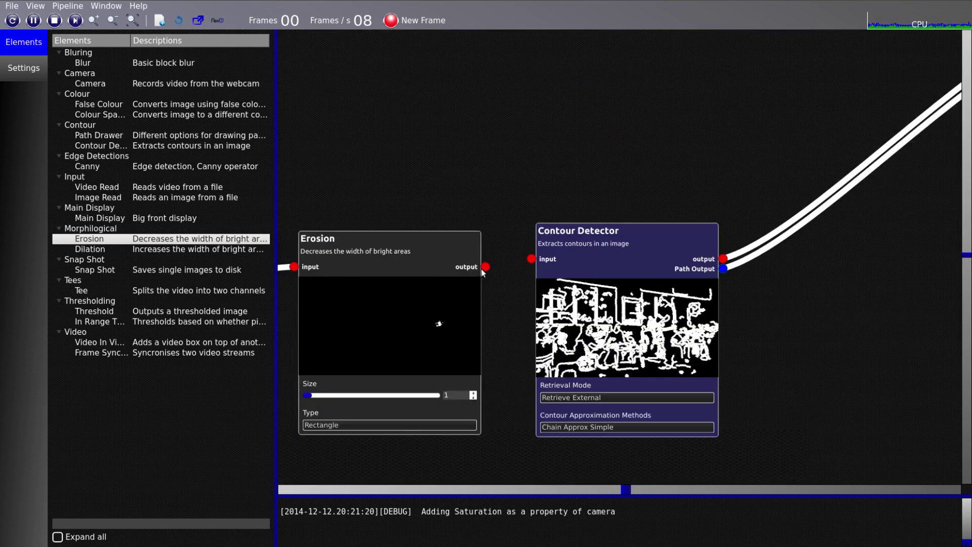
left_click_drag(889, 317, 585, 285)
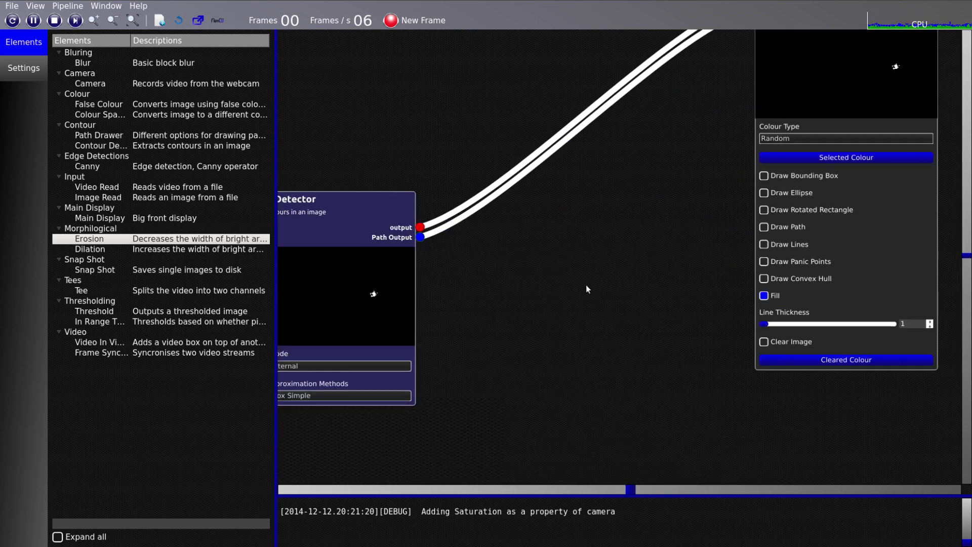
Step: Move the Path Drawer closer to the Contour Detector and enable Draw Bounding Box
scroll(603, 285, "down", 2)
left_click_drag(678, 237, 500, 230)
left_click(568, 95)
left_click_drag(568, 94, 476, 185)
scroll(416, 282, "up", 2)
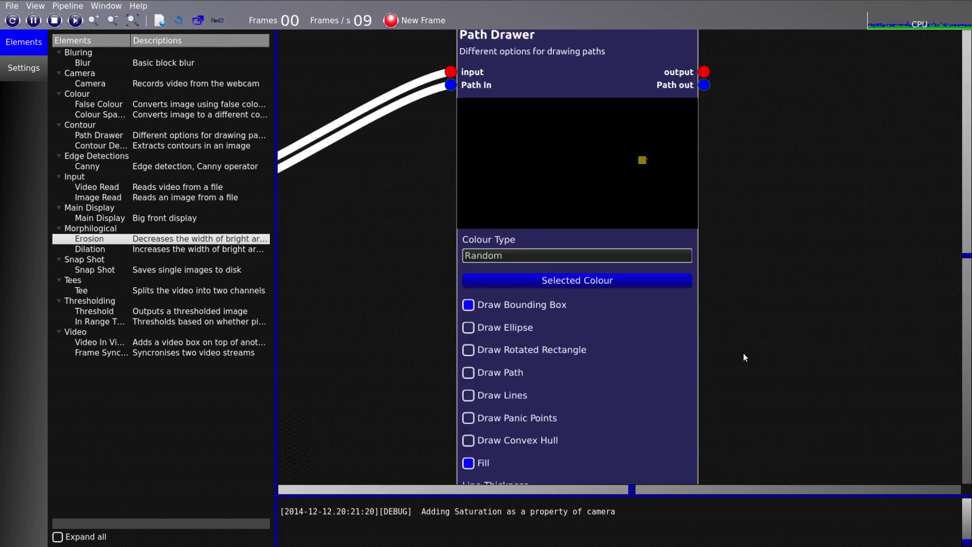
Step: Turn off Fill in the Path Drawer and set the Line Thickness to 7
left_click_drag(754, 337, 665, 366)
scroll(557, 201, "up", 2)
scroll(553, 280, "down", 2)
left_click_drag(314, 293, 440, 89)
left_click_drag(506, 370, 540, 370)
left_click_drag(434, 303, 399, 352)
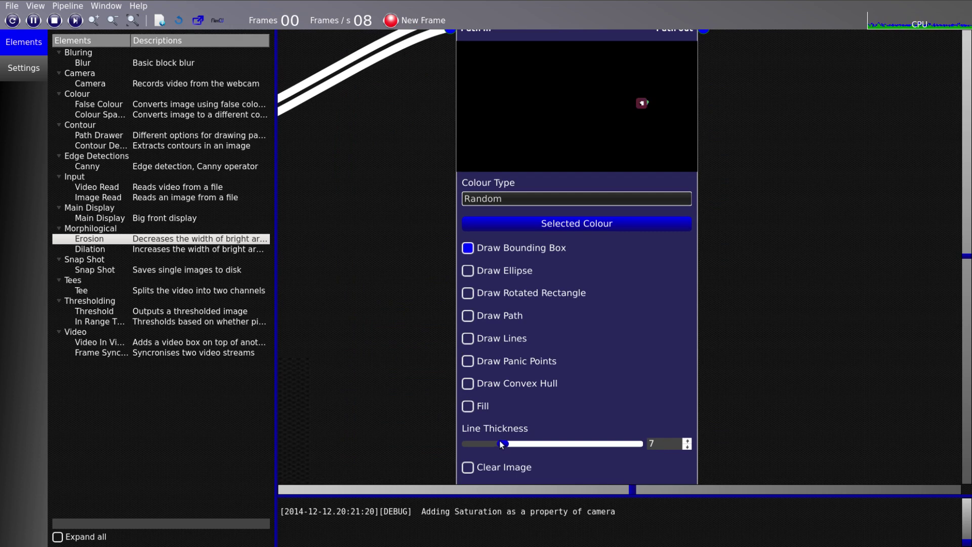
Step: Examine the pipeline from the Path Drawer back to the Video Read playback and the three Tee branches
scroll(405, 200, "up", 3)
left_click_drag(400, 225, 205, 386)
scroll(605, 203, "down", 3)
scroll(393, 227, "down", 3)
left_click_drag(340, 262, 590, 238)
scroll(582, 243, "down", 6)
left_click_drag(448, 284, 626, 336)
scroll(475, 263, "up", 4)
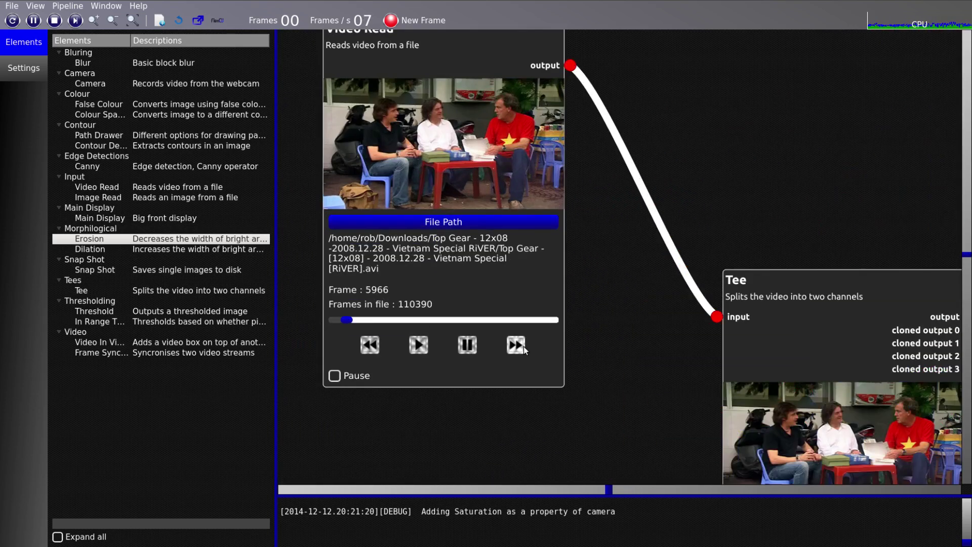
scroll(661, 372, "down", 4)
left_click_drag(748, 395, 547, 362)
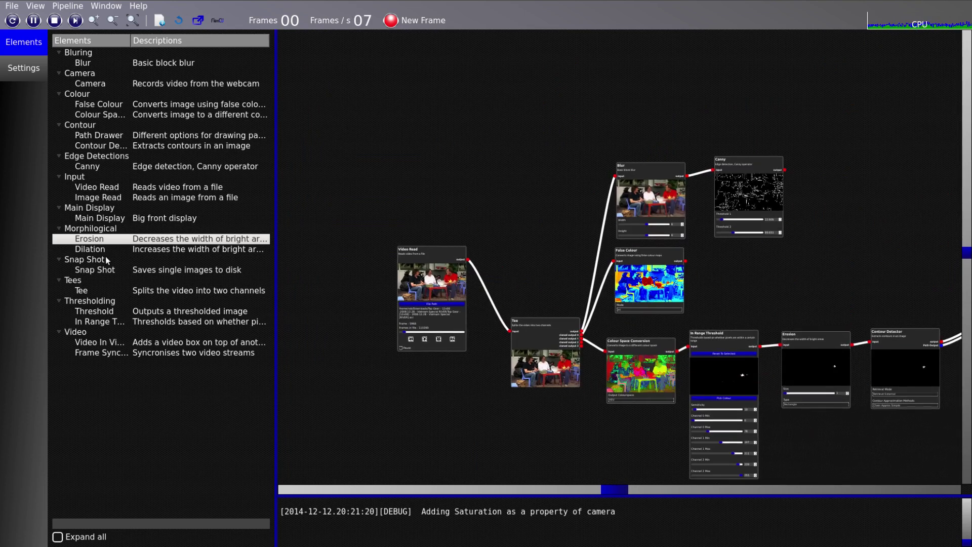
Step: Add a Main Display element beside the Path Drawer and connect the Path Drawer output to its input
left_click(112, 219)
left_click_drag(623, 284, 223, 243)
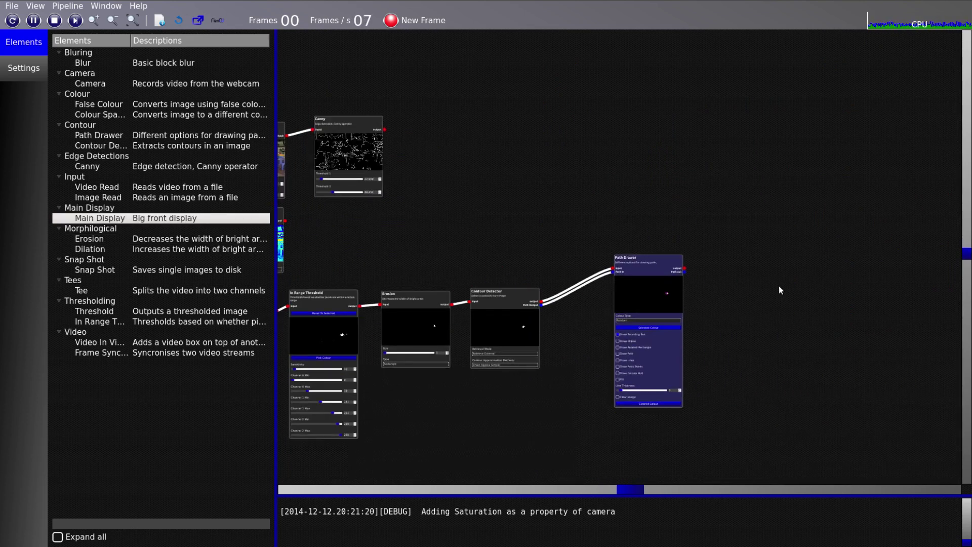
left_click(716, 269)
scroll(724, 269, "up", 5)
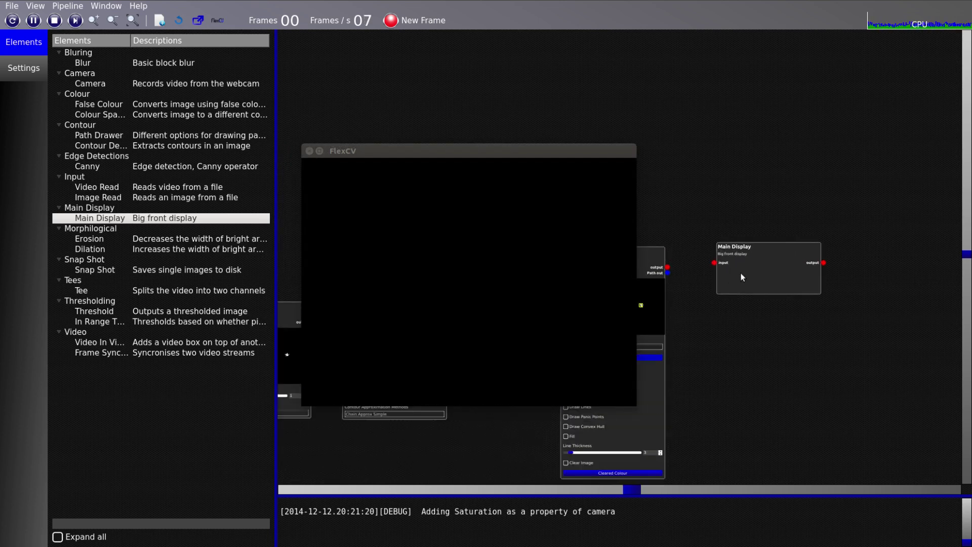
left_click_drag(668, 310, 855, 304)
left_click_drag(803, 255, 884, 248)
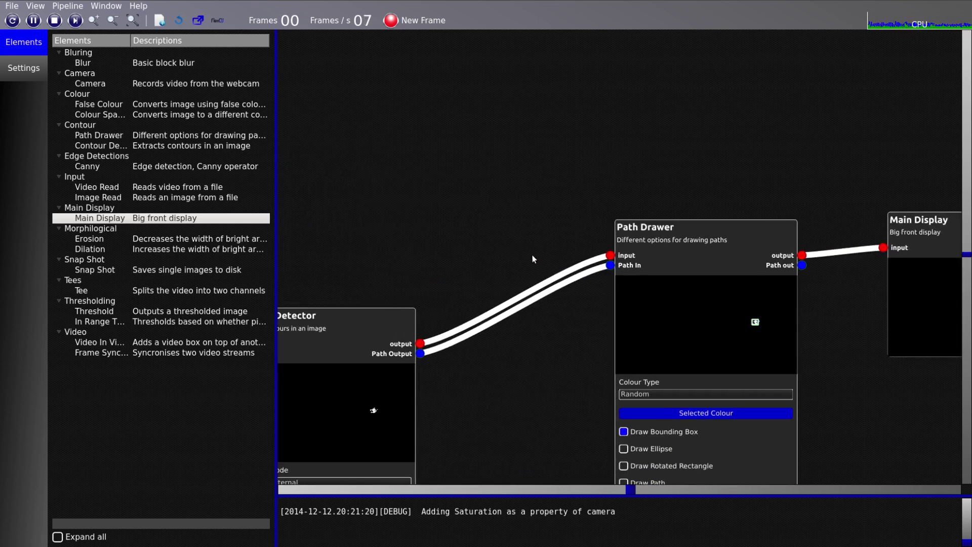
Step: Bring the Main Display's output window in front of the pipeline window
left_click_drag(533, 255, 748, 243)
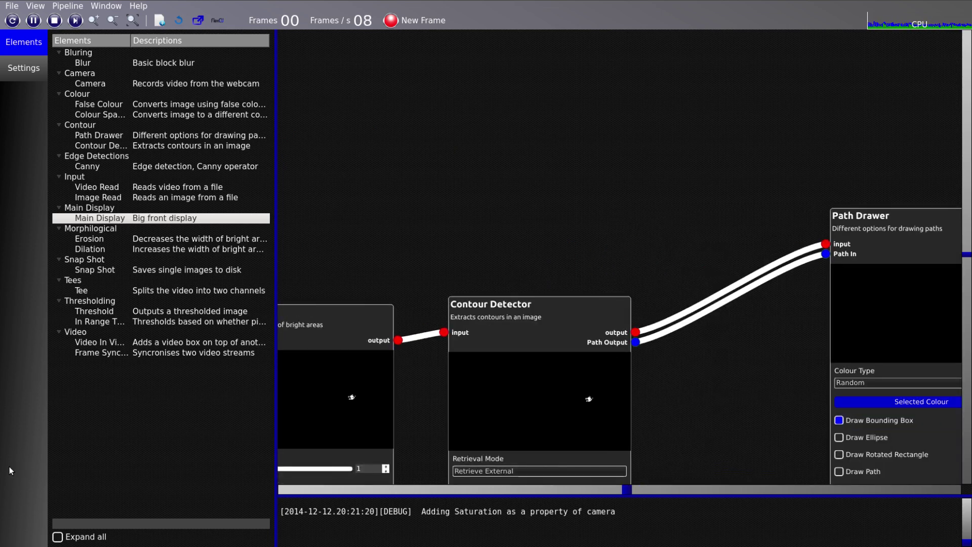
mouse_move(0, 546)
left_click(246, 305)
left_click_drag(426, 151, 700, 37)
scroll(389, 215, "down", 3)
left_click_drag(349, 257, 835, 169)
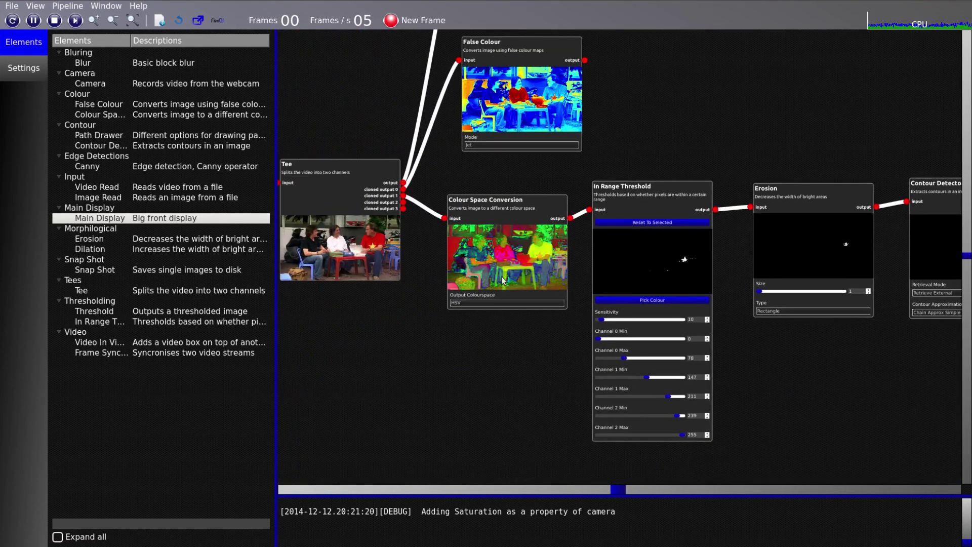
left_click_drag(291, 351, 375, 383)
mouse_move(1, 546)
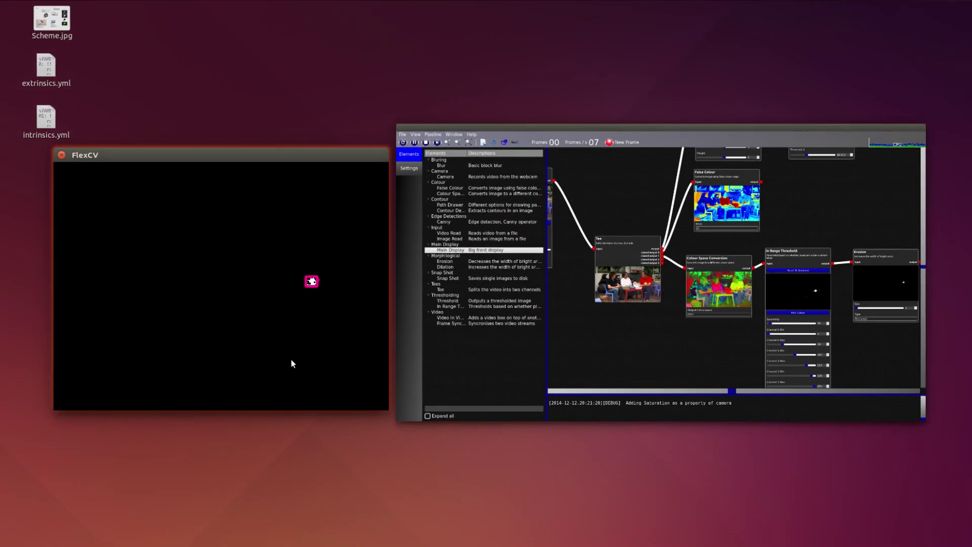
left_click(291, 363)
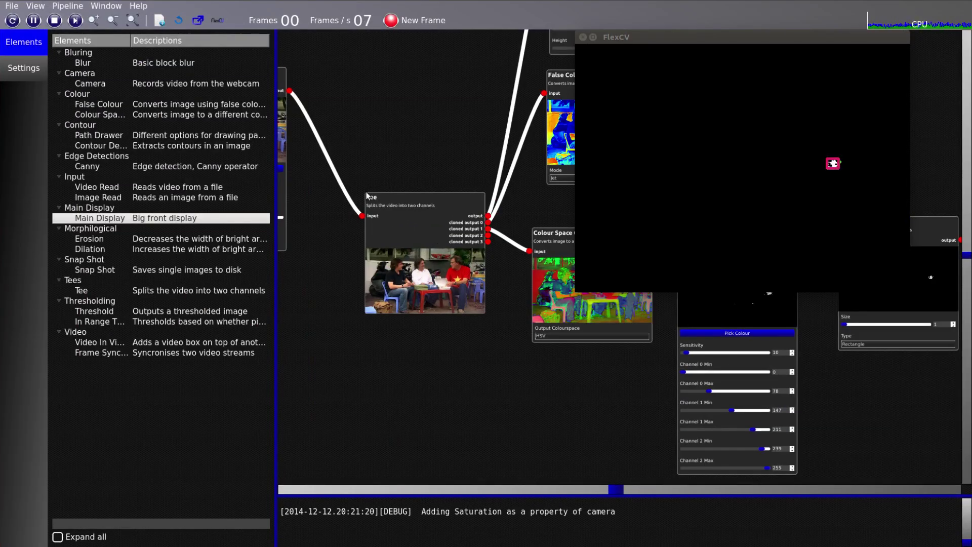
Step: Move the Video Read element closer to the Tee and play the video
left_click_drag(285, 75, 469, 262)
scroll(380, 400, "up", 2)
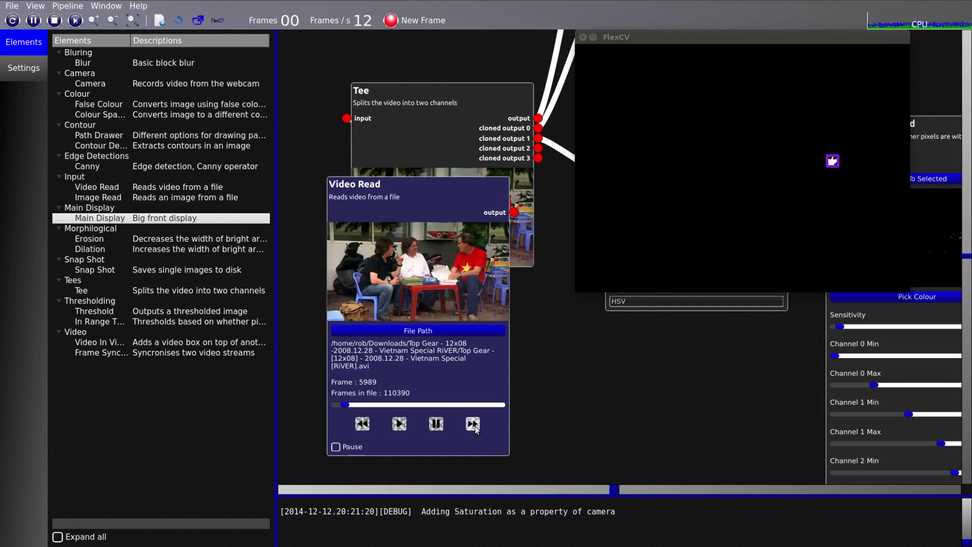
left_click(406, 426)
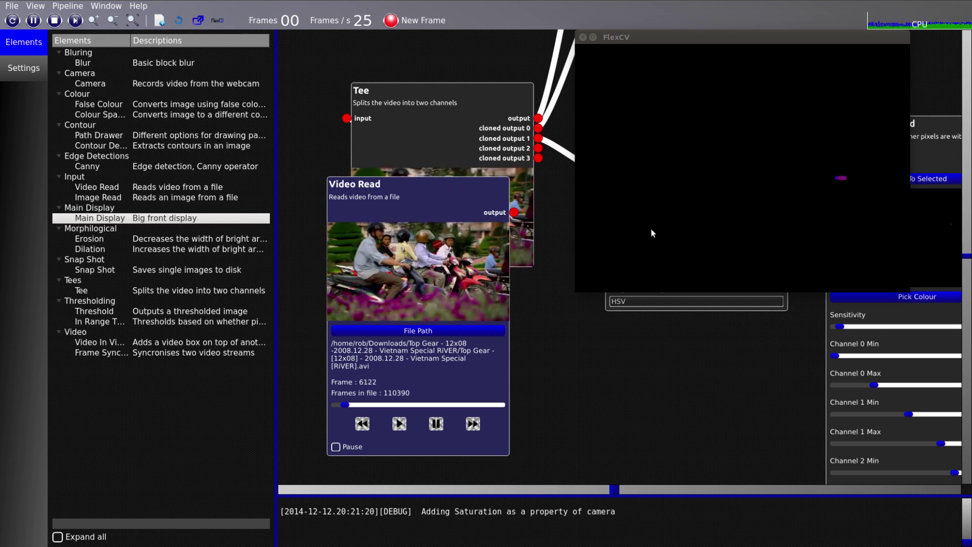
Step: Place the Video Read element clear of the Tee on its input side and view the whole pipeline
scroll(566, 224, "down", 4)
left_click_drag(634, 317, 737, 361)
left_click_drag(577, 254, 452, 195)
scroll(515, 245, "down", 3)
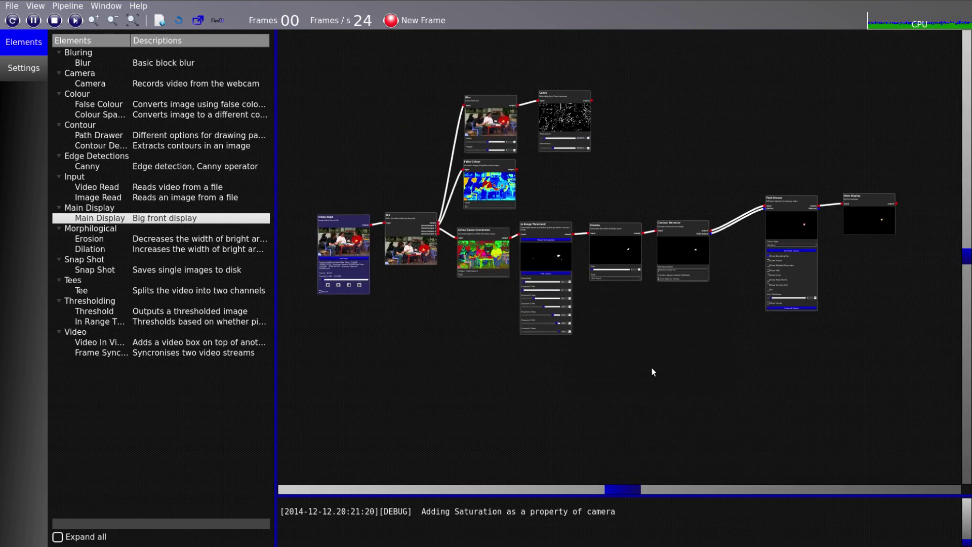
scroll(515, 391, "down", 1)
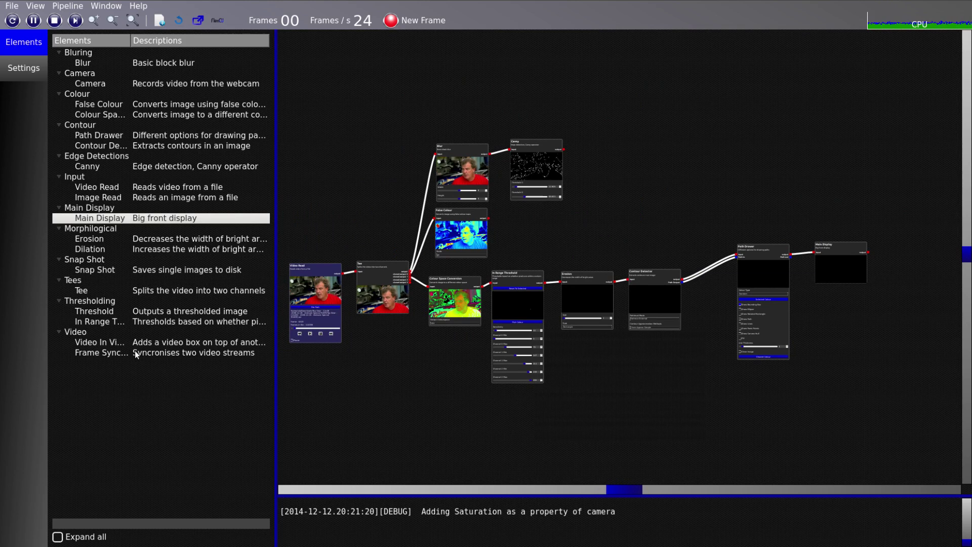
Step: Remove the In Range Threshold, Erosion, Contour Detector, Path Drawer and Main Display elements from the pipeline
left_click(136, 351)
key("Up")
left_click_drag(745, 337, 458, 319)
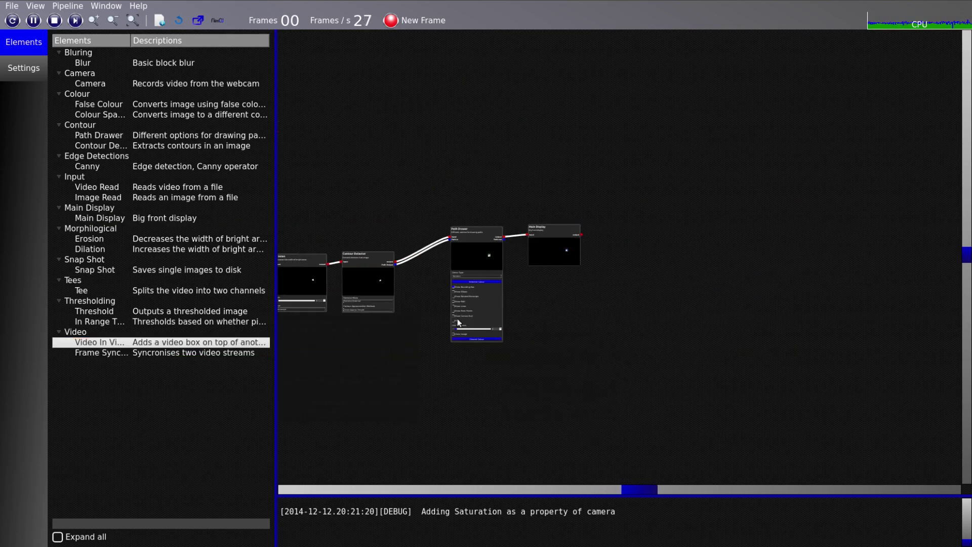
left_click_drag(323, 318, 545, 287)
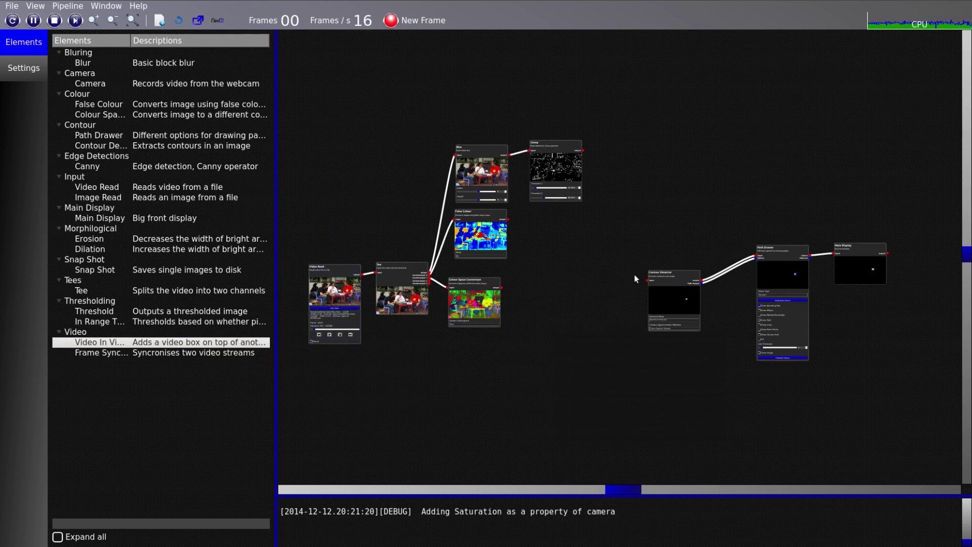
right_click(767, 260)
right_click(684, 282)
right_click(849, 254)
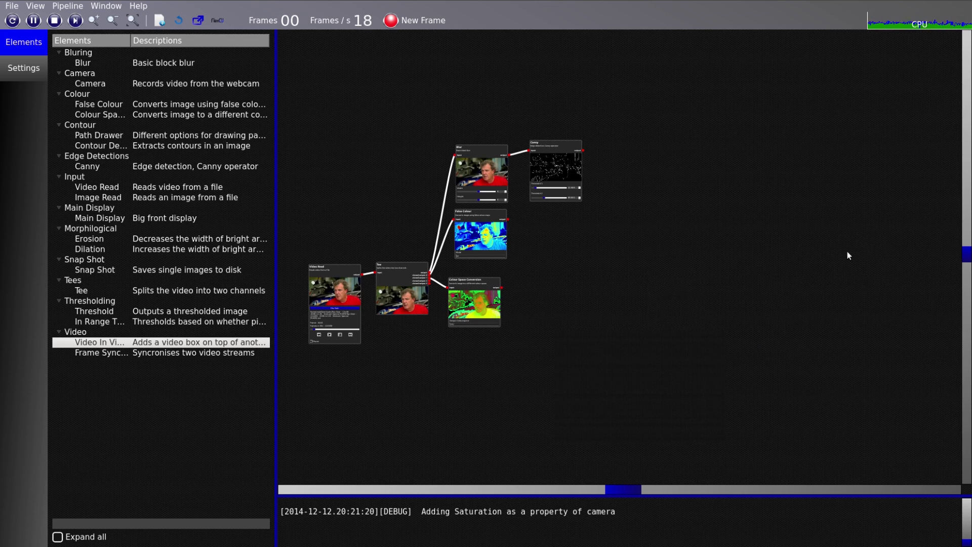
Step: Add a Video In Video element, connecting the Canny output to its input and the False Colour output to its second input
left_click_drag(562, 243, 589, 287)
scroll(537, 259, "up", 5)
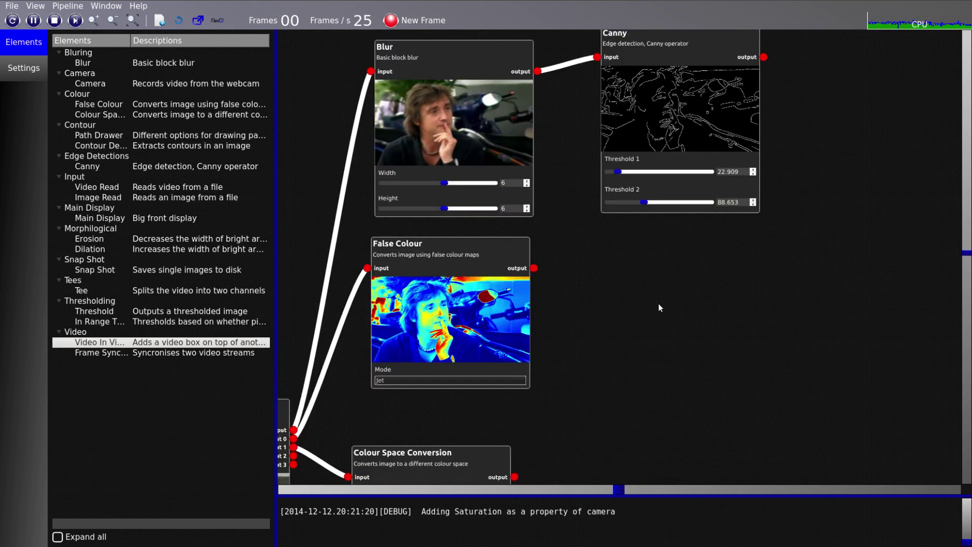
left_click(677, 284)
left_click_drag(647, 222, 483, 270)
left_click_drag(580, 316, 793, 218)
left_click_drag(599, 104, 723, 218)
left_click_drag(461, 315, 812, 228)
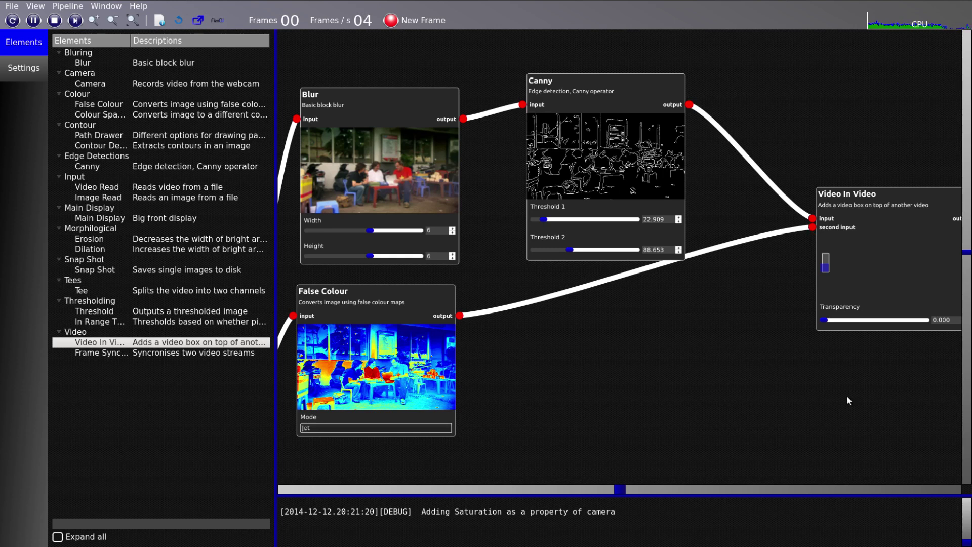
Step: Adjust the Video In Video inset box to 162 x 208 from (127, 62) and reposition the False Colour element
mouse_move(679, 234)
left_mouse_down()
mouse_move(694, 253)
mouse_move(673, 209)
mouse_move(706, 230)
mouse_move(683, 228)
left_mouse_up()
left_click_drag(522, 290, 720, 264)
scroll(556, 327, "down", 3)
left_click_drag(639, 344, 682, 328)
left_click_drag(546, 306, 561, 317)
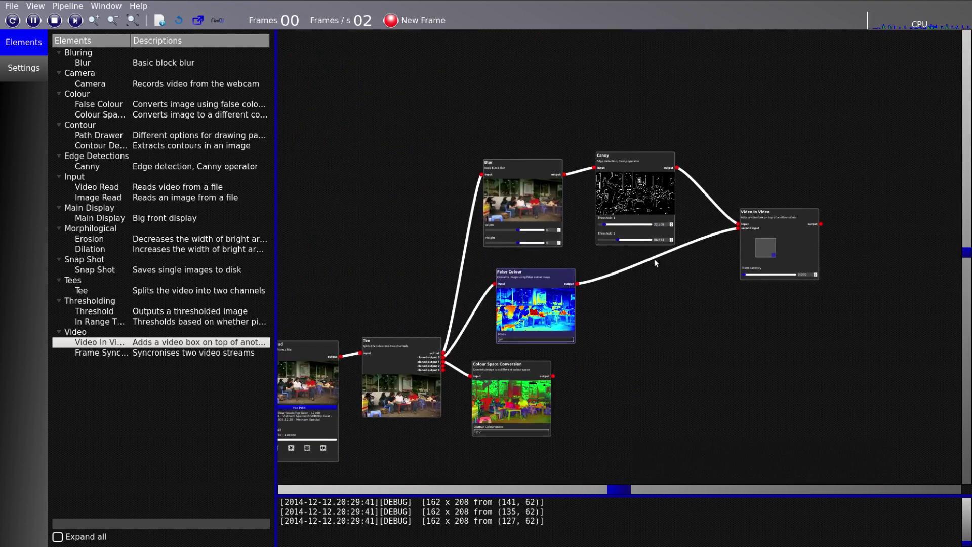
Step: Delete the False Colour connection to Video In Video and remove the Video In Video element
left_click(653, 257)
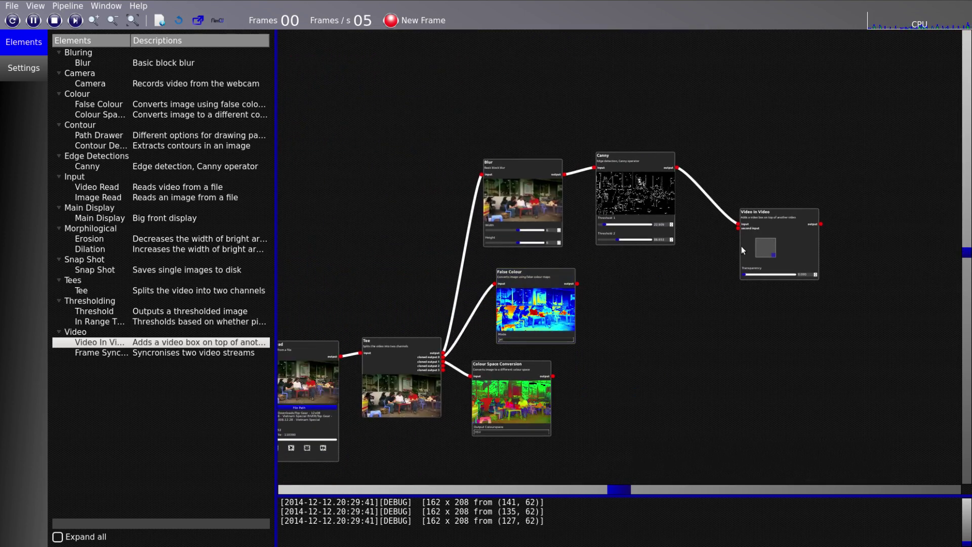
right_click(721, 208)
right_click(774, 214)
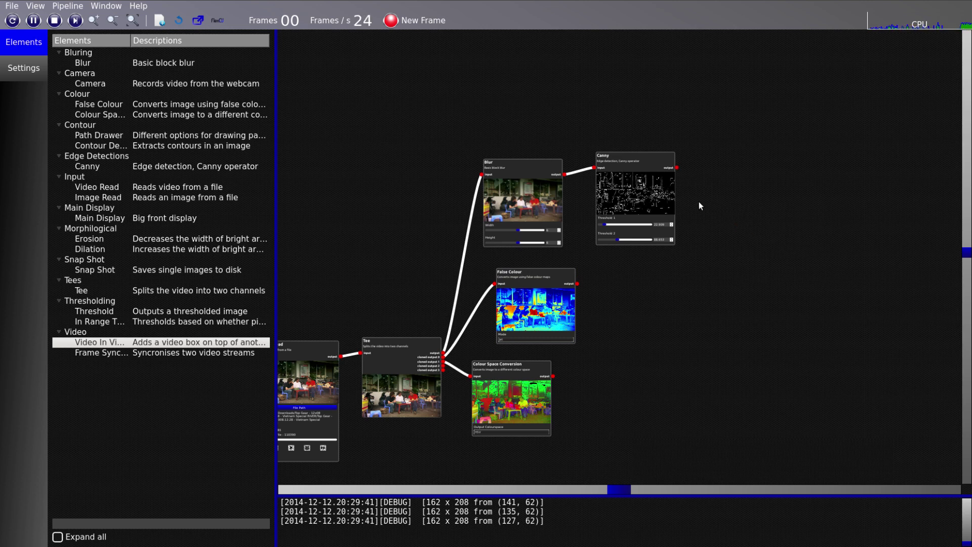
Step: Add a new Video In Video element with False Colour feeding its second input and Canny feeding its first input
double_click(685, 288)
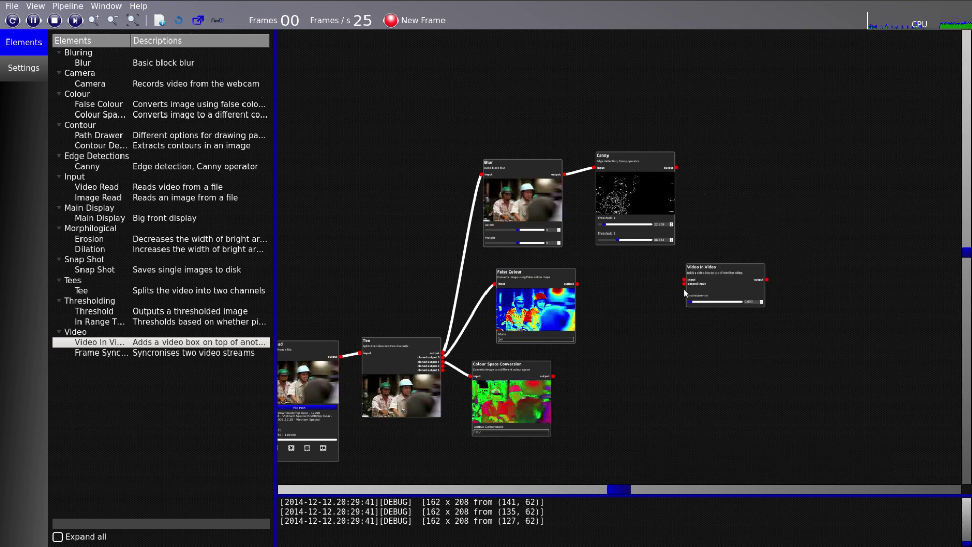
scroll(596, 277, "up", 5)
left_click_drag(559, 290, 774, 289)
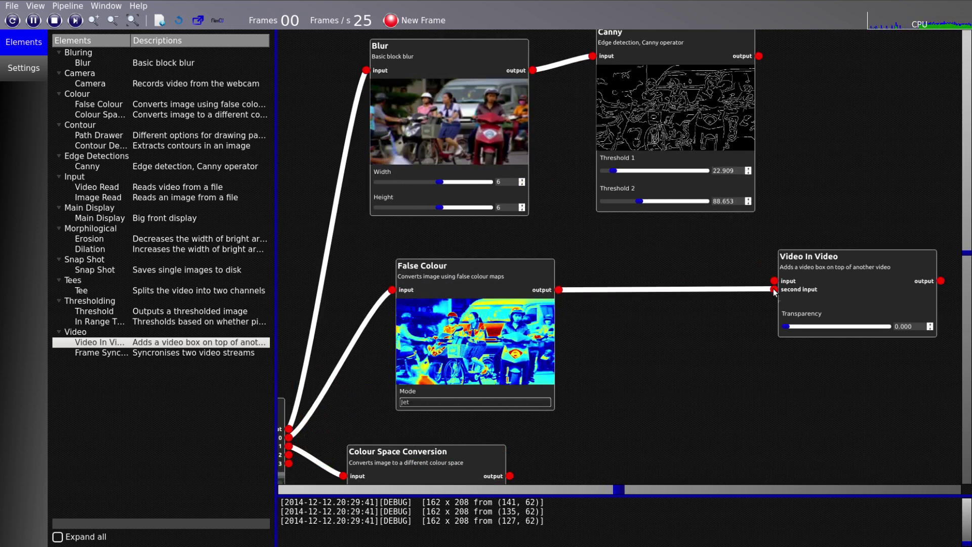
left_click_drag(833, 260, 861, 127)
left_click_drag(760, 52, 819, 164)
scroll(610, 216, "down", 4)
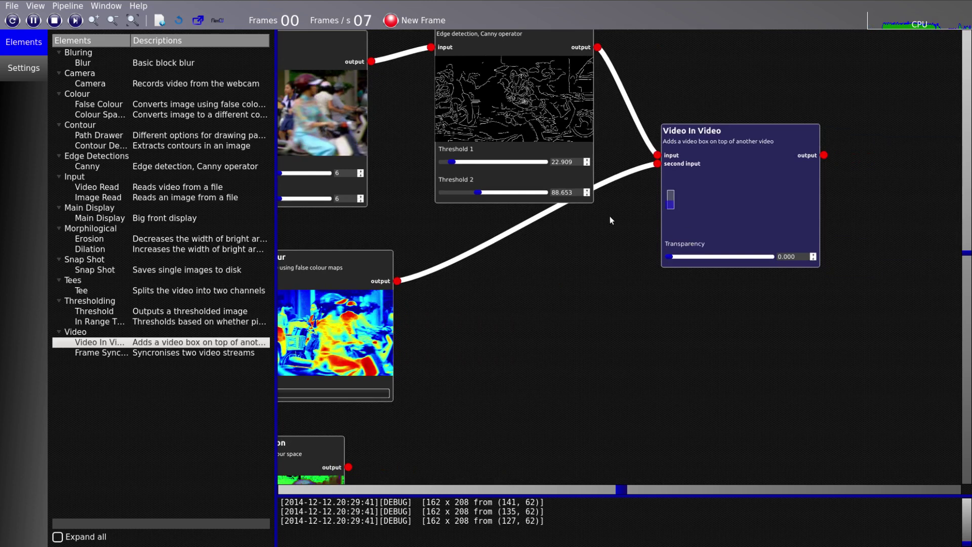
Step: Delete the Canny element and its connections, and connect the Blur output directly to the Video In Video input
left_click(615, 204)
key("Delete")
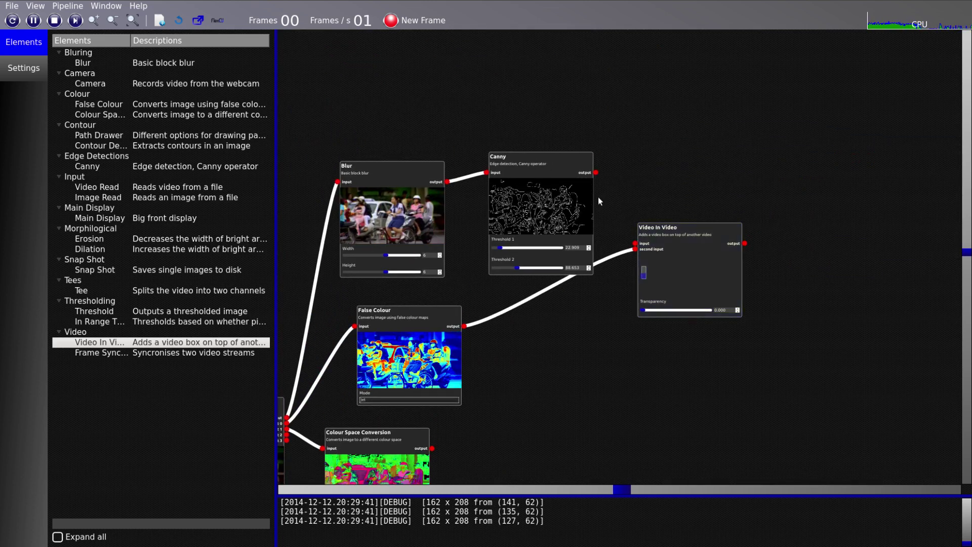
left_click(527, 177)
key("Delete")
left_click_drag(447, 182, 636, 244)
left_click_drag(792, 297, 878, 282)
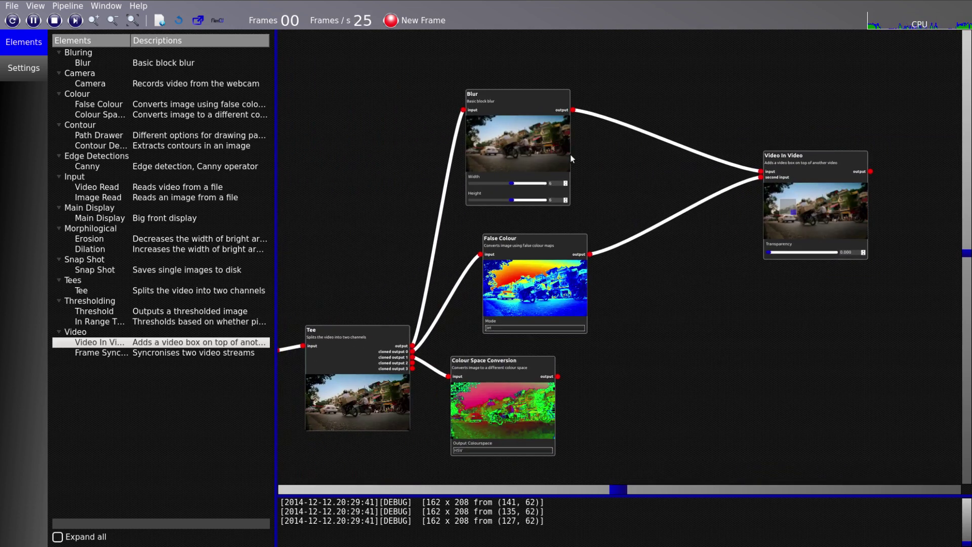
Step: Tidy the layout by aligning Blur above False Colour and moving Video In Video closer to both
left_click_drag(529, 110, 547, 119)
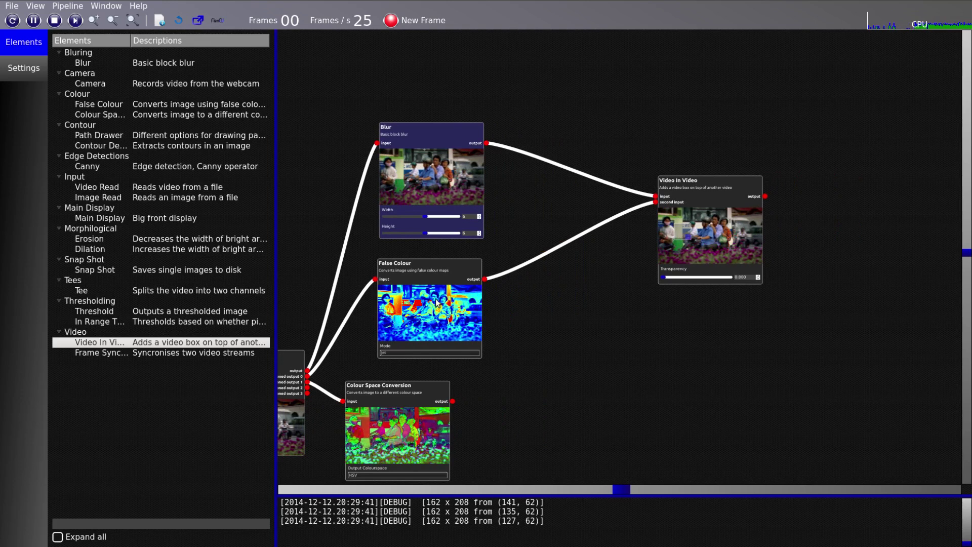
left_click_drag(687, 191, 603, 184)
scroll(593, 229, "up", 7)
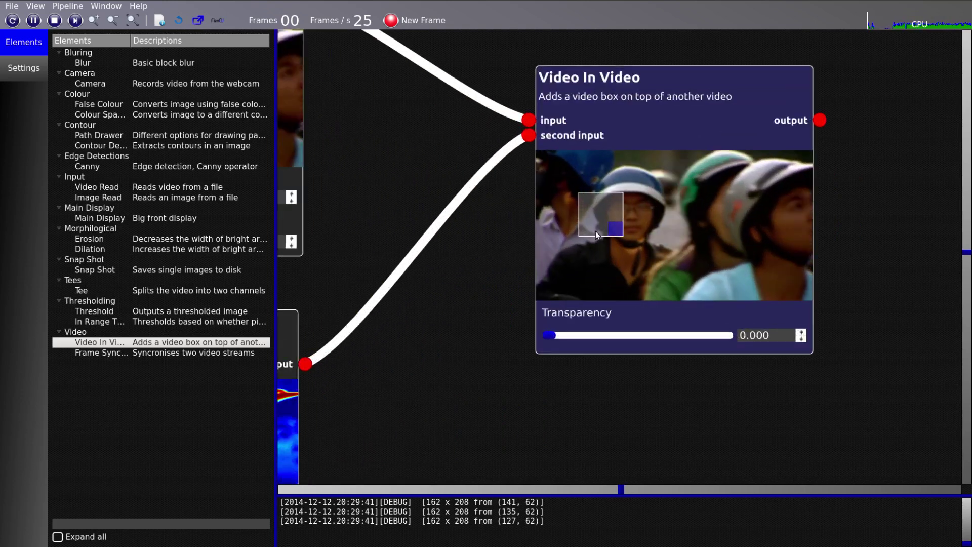
Step: Set Video In Video's Transparency to 0.801 and size and place the false-colour inset at 195 x 213 from (92, 30)
scroll(546, 234, "down", 4)
left_click_drag(520, 310, 560, 319)
left_click_drag(625, 237, 643, 257)
left_click_drag(589, 302, 668, 304)
left_click_drag(621, 230, 591, 201)
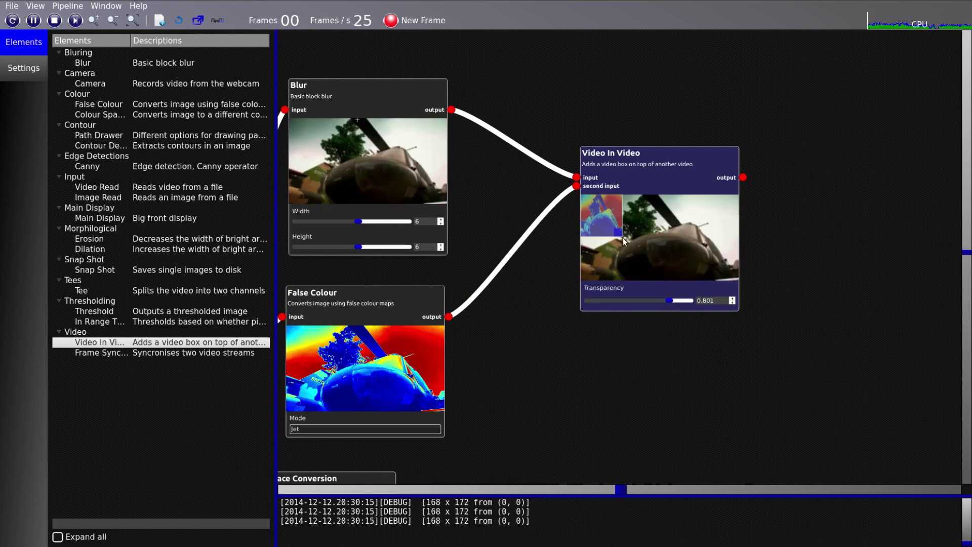
mouse_move(619, 235)
left_mouse_down()
mouse_move(627, 245)
mouse_move(653, 233)
mouse_move(636, 237)
left_mouse_up()
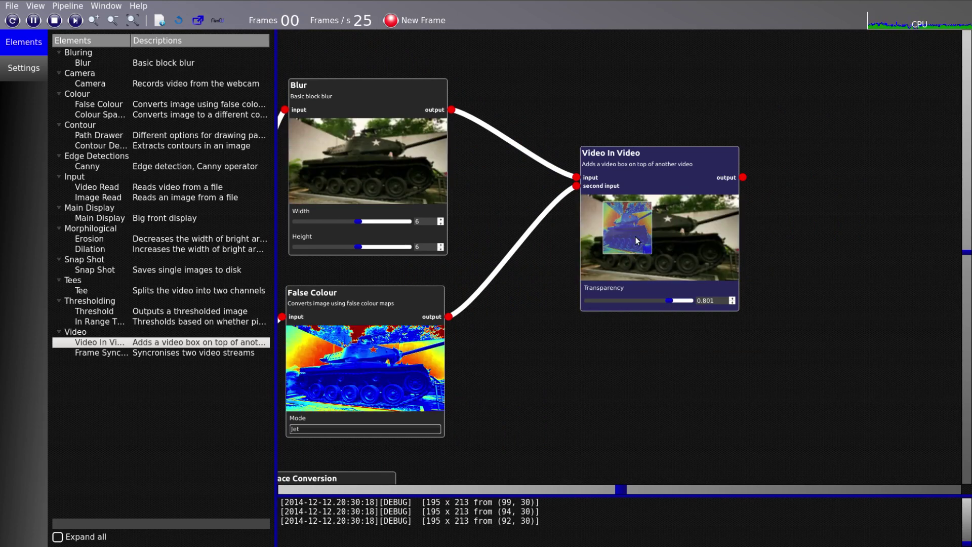
left_click_drag(552, 342, 433, 321)
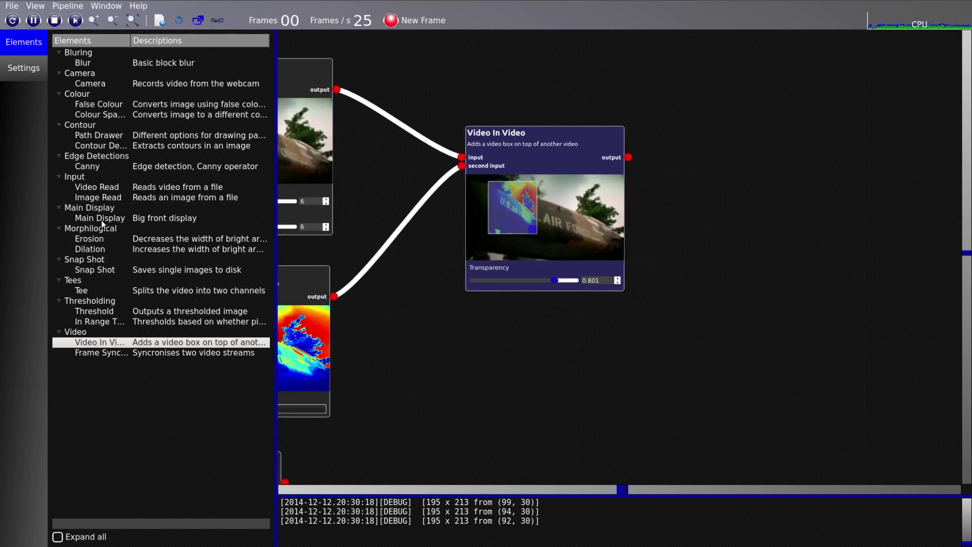
Step: Add a second Blur element after Video In Video and connect Video In Video's output to its input
scroll(542, 208, "up", 4)
scroll(542, 202, "down", 5)
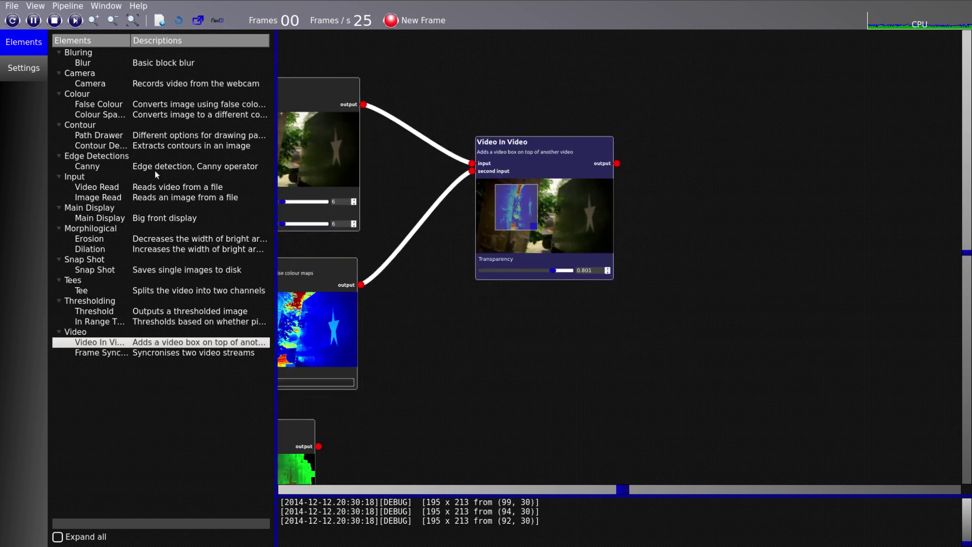
left_click(105, 136)
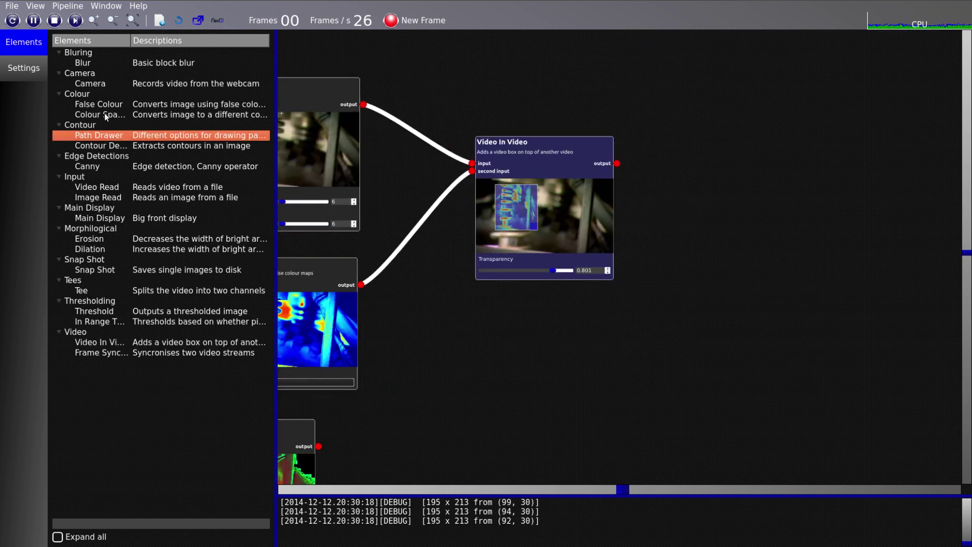
left_click(108, 112)
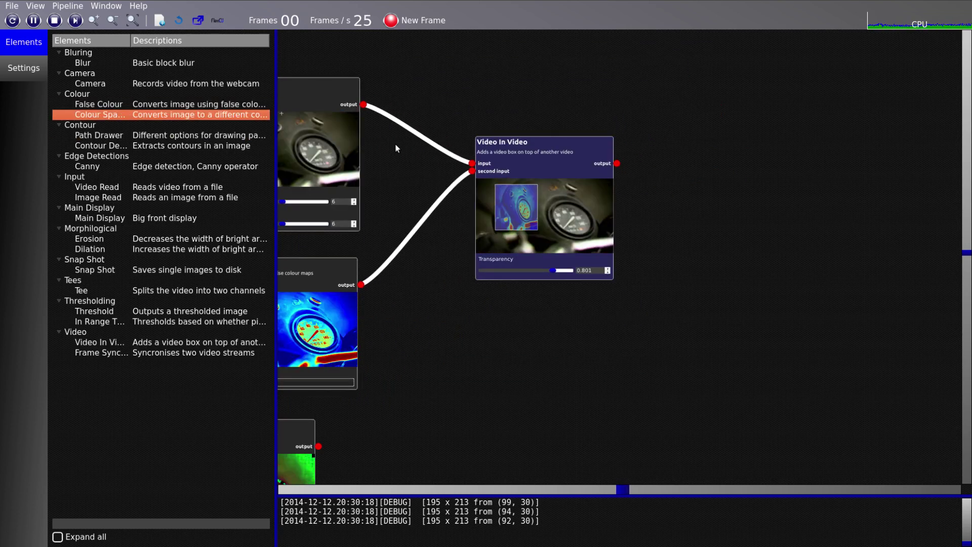
left_click_drag(83, 62, 637, 170)
scroll(685, 206, "up", 5)
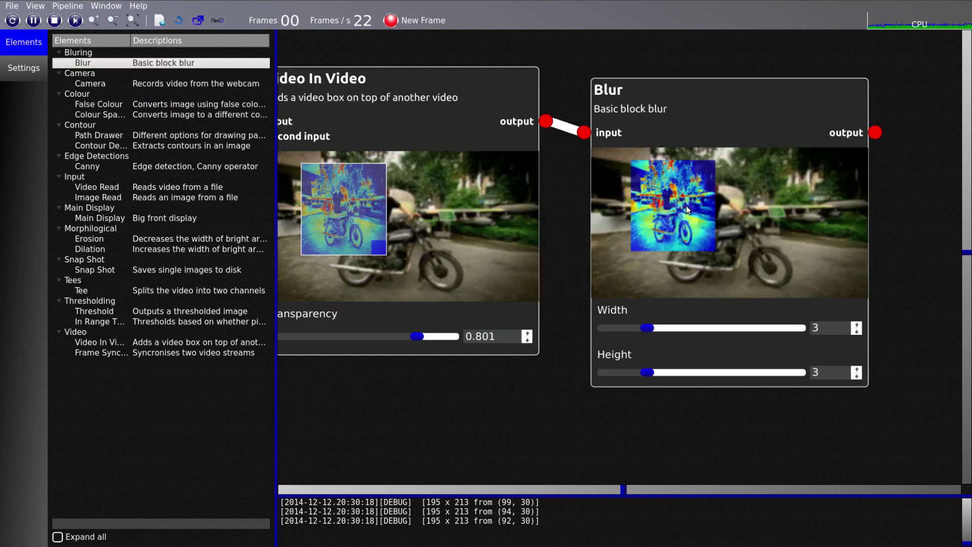
Step: Enlarge the false-colour inset in Video In Video to 310 x 285 and position it at (80, 36)
scroll(621, 211, "down", 3)
left_click_drag(401, 224, 527, 226)
mouse_move(429, 217)
left_mouse_down()
mouse_move(506, 227)
mouse_move(423, 232)
mouse_move(399, 223)
mouse_move(518, 238)
mouse_move(413, 217)
left_mouse_up()
left_click_drag(463, 257, 496, 281)
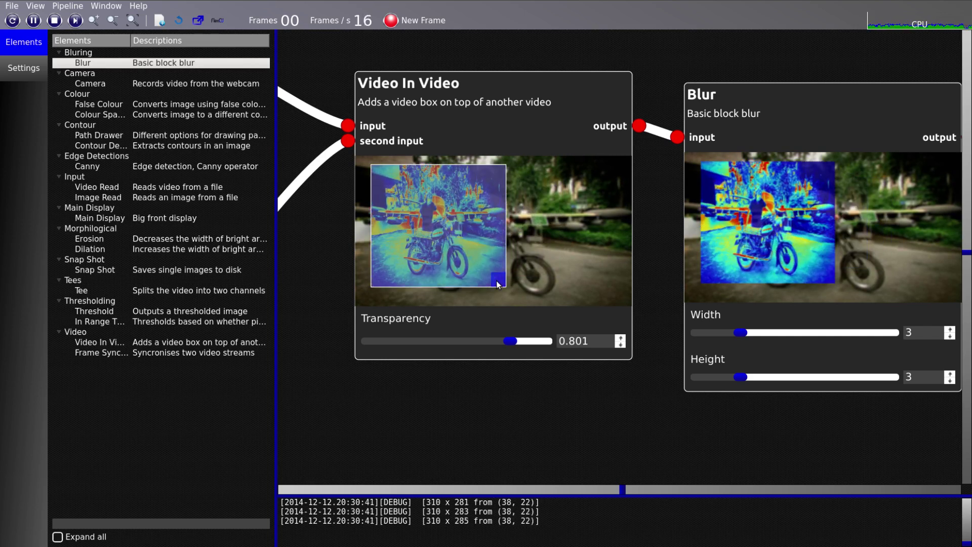
left_click_drag(447, 254, 464, 241)
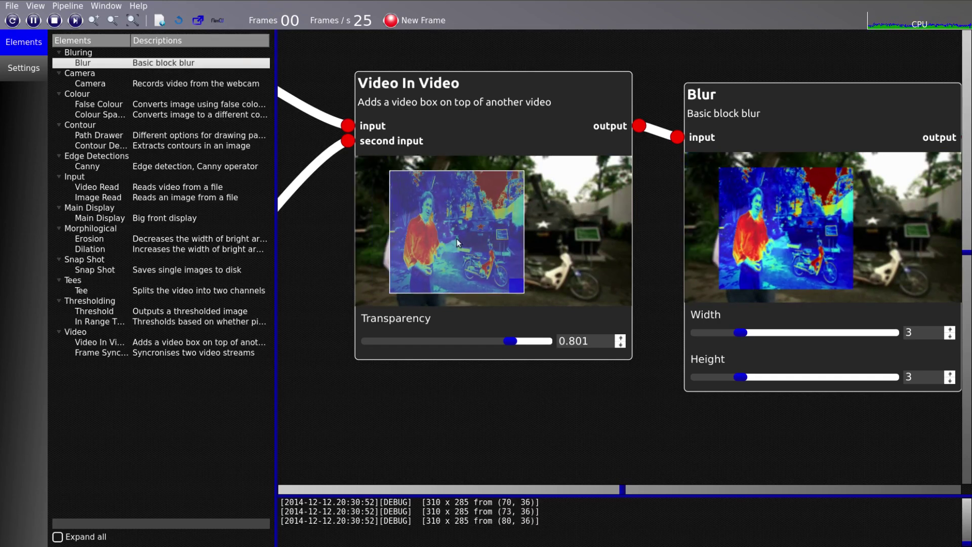
Step: Delete the False Colour element between Tee and Video In Video
left_click_drag(387, 233, 673, 228)
scroll(673, 228, "down", 6)
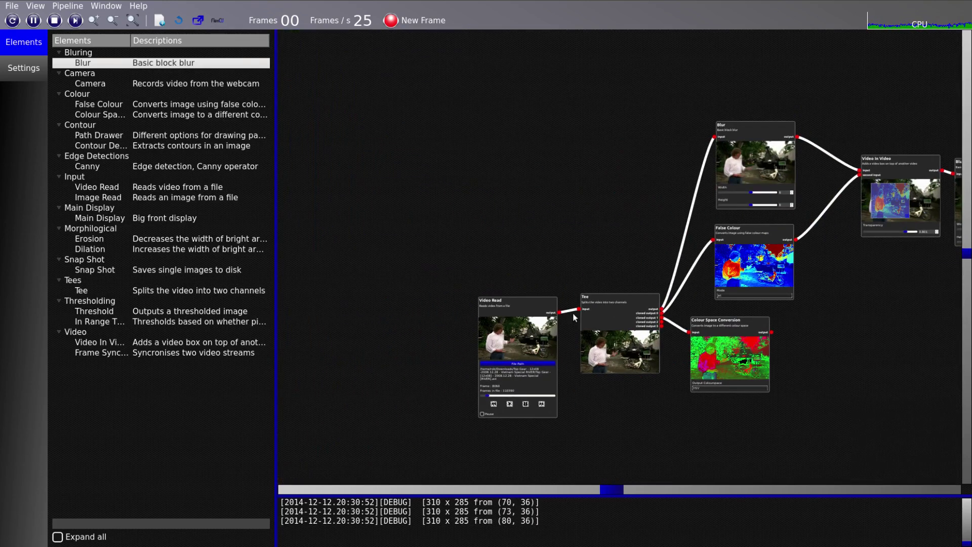
scroll(625, 282, "up", 5)
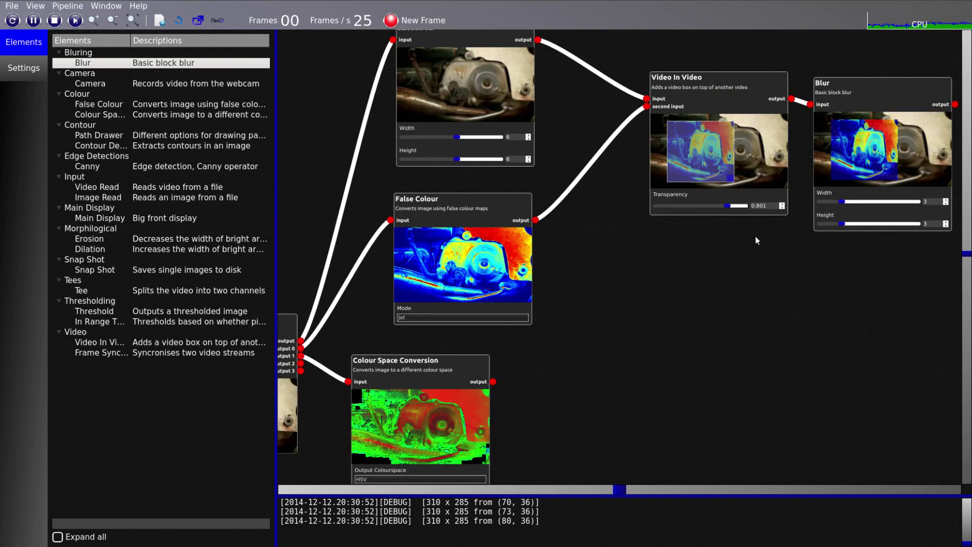
left_click_drag(578, 256, 711, 270)
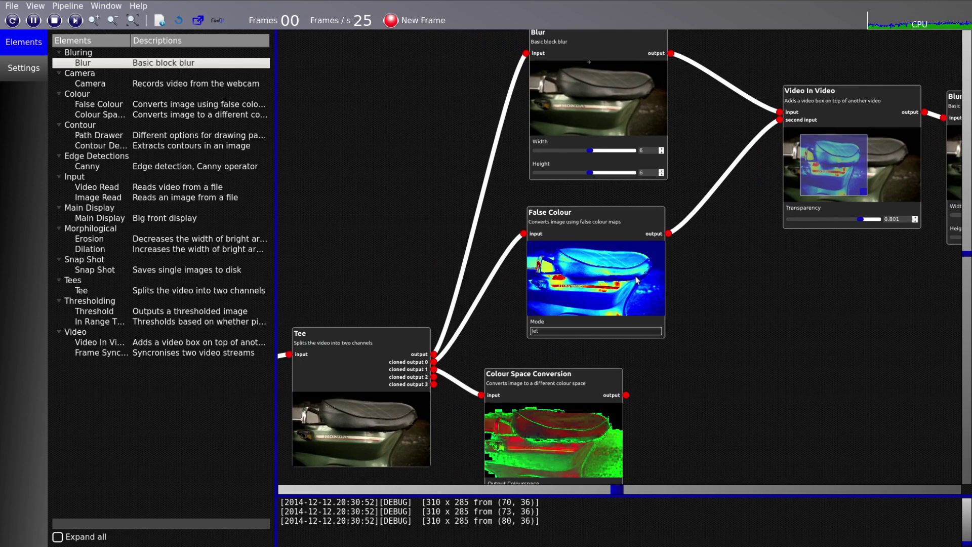
left_click(585, 214)
key("Delete")
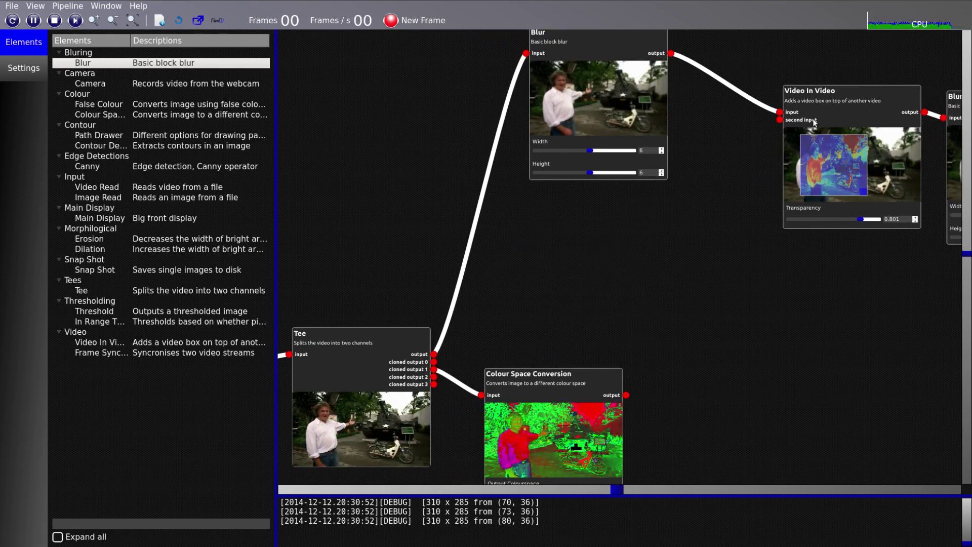
Step: Add a Camera element and connect its Video Out to Video In Video's second input
left_click_drag(90, 83, 592, 246)
left_click_drag(705, 240, 780, 120)
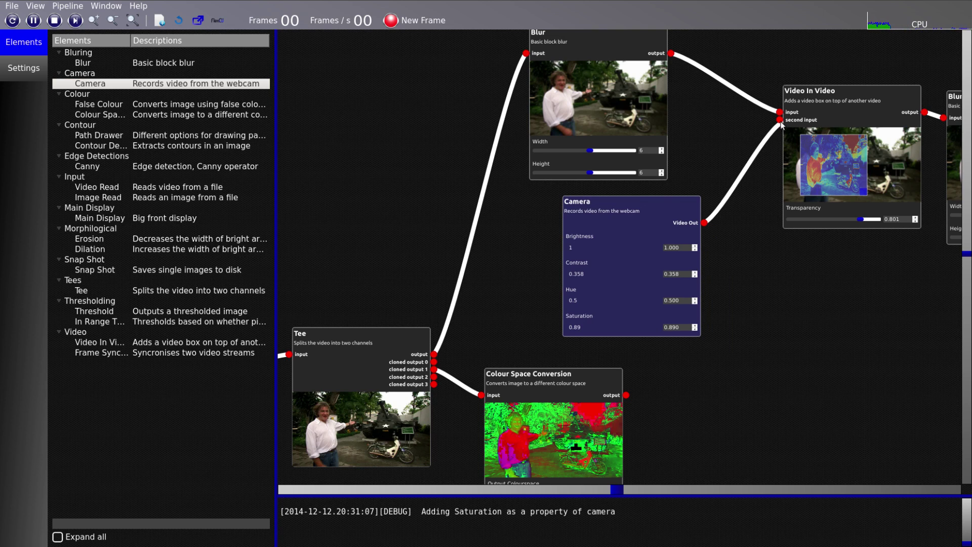
left_click_drag(838, 318, 606, 278)
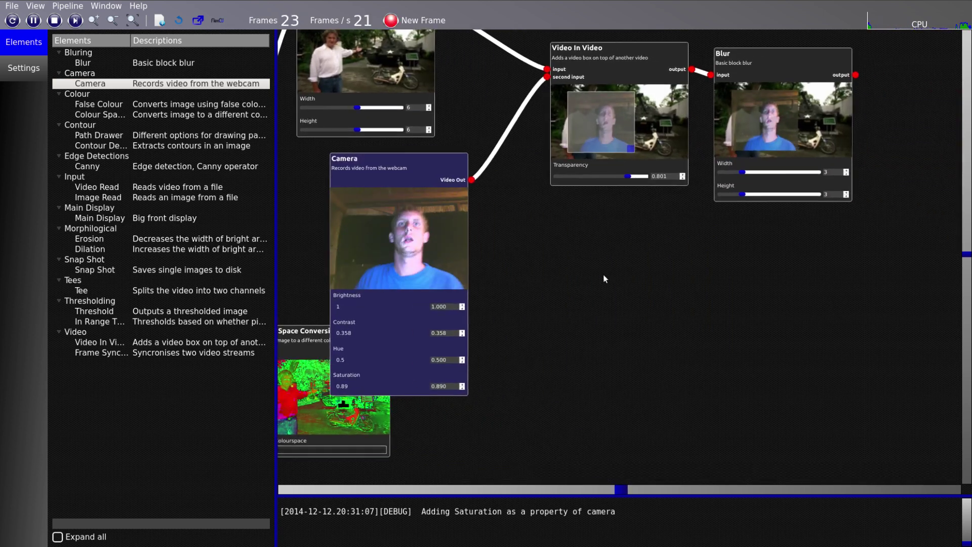
Step: Shrink the webcam inset in Video In Video to 198 x 169 and place it at (0, 0)
left_click_drag(613, 144, 583, 107)
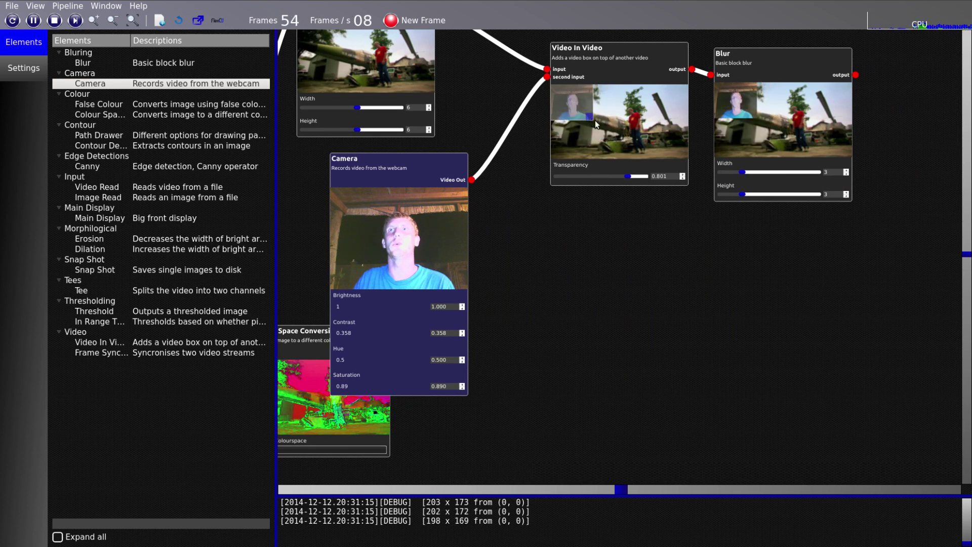
scroll(558, 260, "down", 2)
scroll(565, 166, "up", 5)
scroll(556, 165, "down", 1)
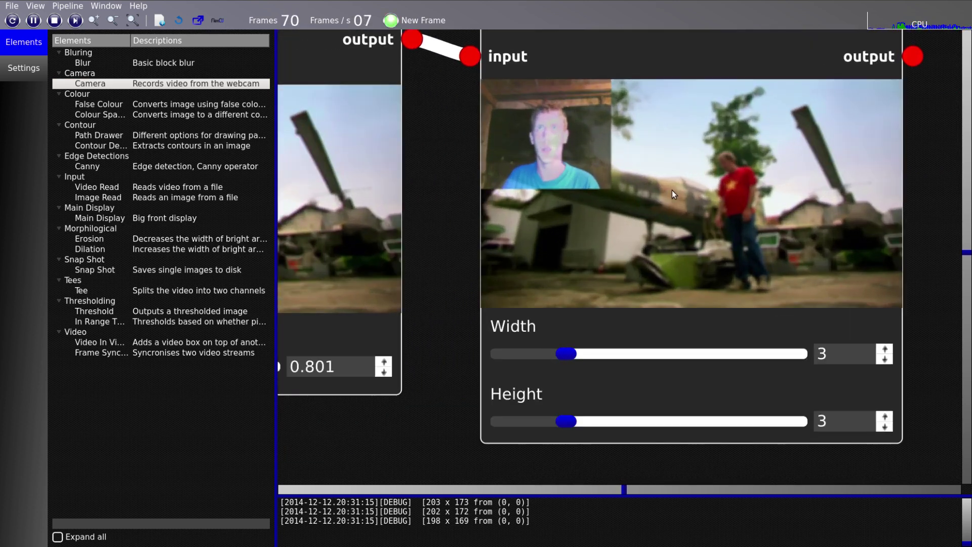
Step: Set both Width and Height of the Blur element after Video In Video to 1
scroll(672, 190, "down", 1)
scroll(510, 258, "down", 3)
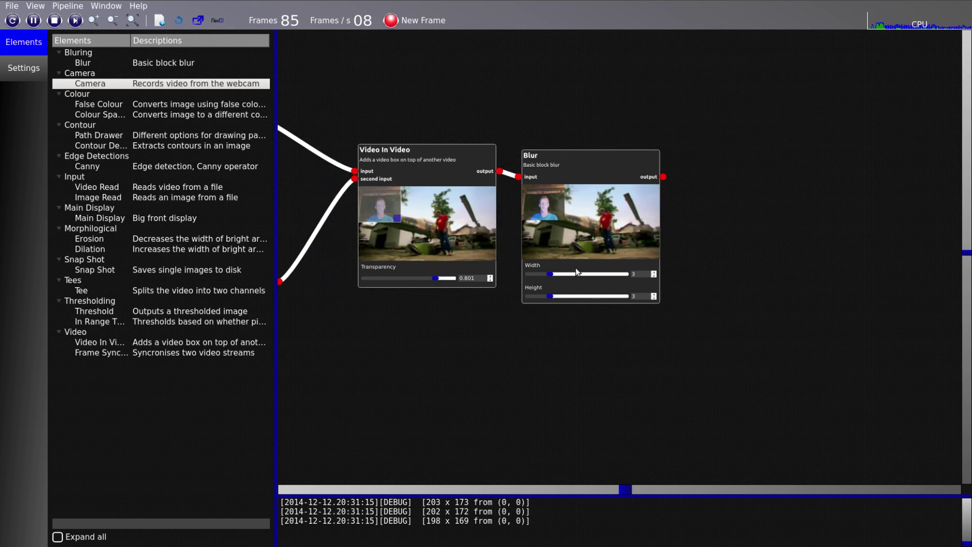
scroll(575, 272, "up", 2)
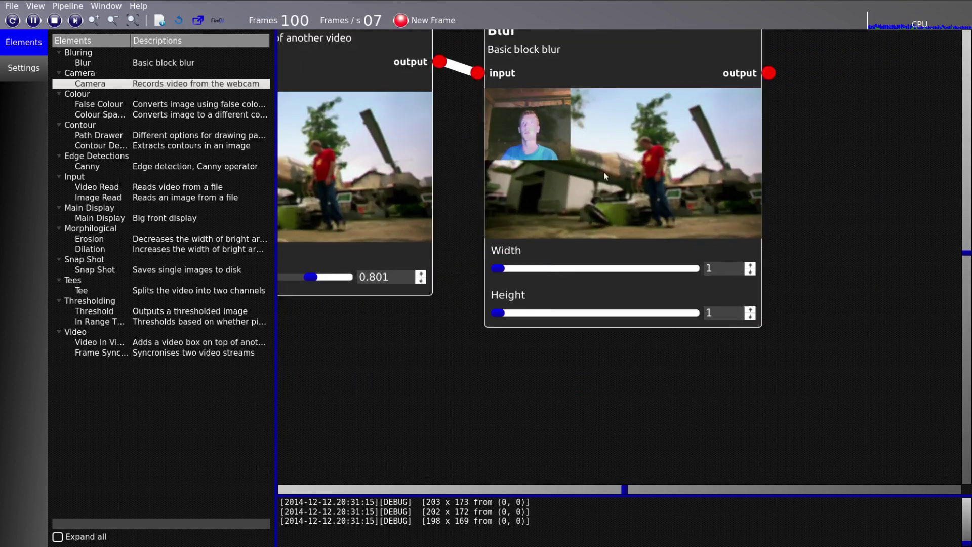
scroll(622, 164, "up", 2)
scroll(610, 203, "down", 4)
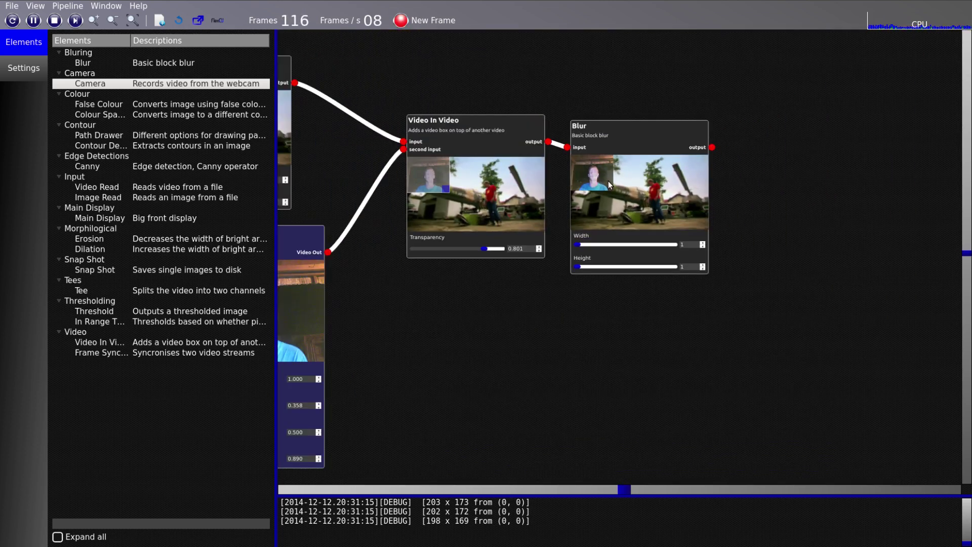
Step: Move the webcam inset to (336, 128) and set Video In Video's Transparency to 1.000
left_click_drag(436, 180, 493, 202)
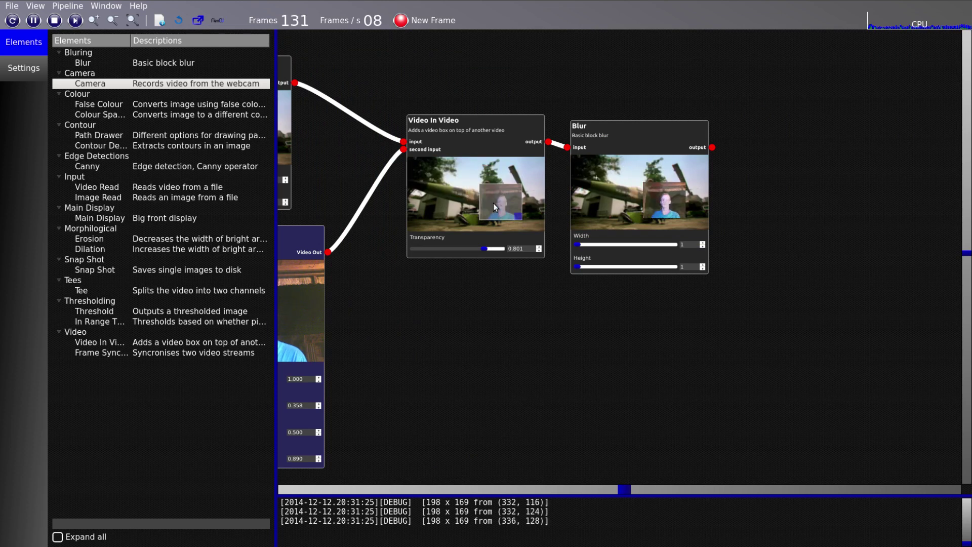
scroll(651, 227, "up", 3)
left_click_drag(548, 233, 675, 241)
left_click_drag(391, 385, 643, 280)
scroll(643, 279, "down", 2)
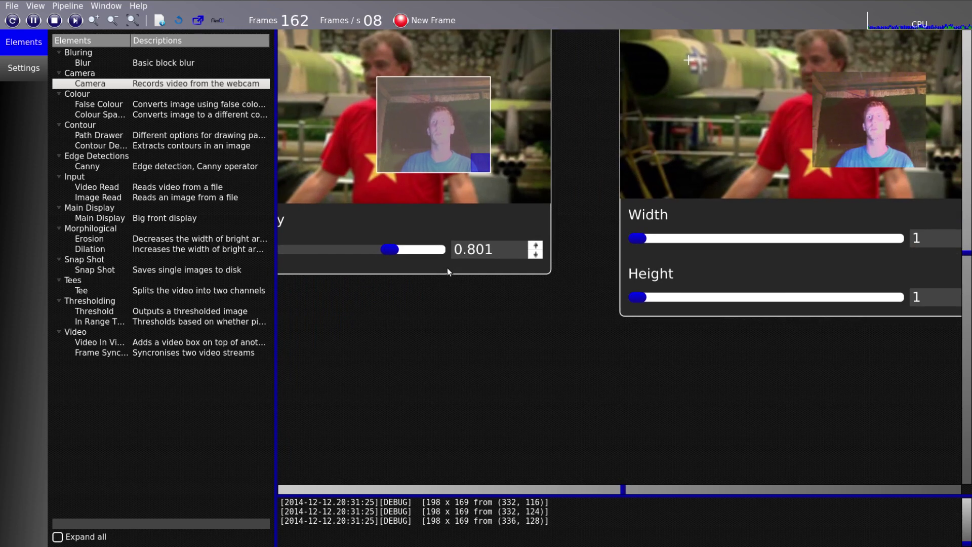
left_click_drag(422, 260, 497, 272)
scroll(481, 338, "down", 2)
Step: Reposition the first Blur, Camera, Tee and Video Read elements to separate the pipeline's branches
left_click_drag(481, 337, 805, 285)
left_click_drag(562, 123, 493, 57)
left_click_drag(594, 232, 549, 165)
left_click_drag(432, 316, 429, 305)
left_click_drag(322, 312, 326, 286)
left_click_drag(675, 316, 673, 336)
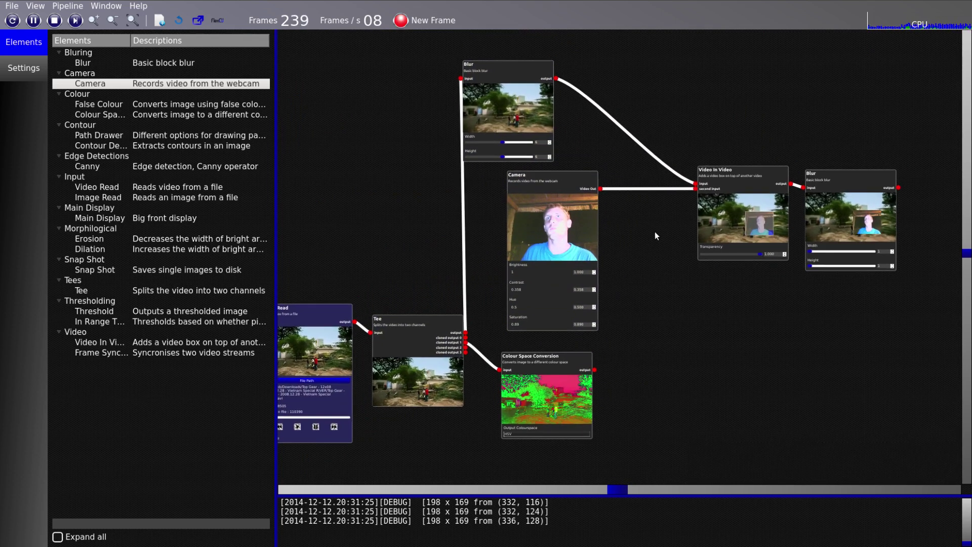
Step: Spread out the pipeline, lowering Colour Space Conversion, Tee and Video Read and shifting both Blurs, Camera and Video In Video towards the output side
scroll(621, 228, "down", 2)
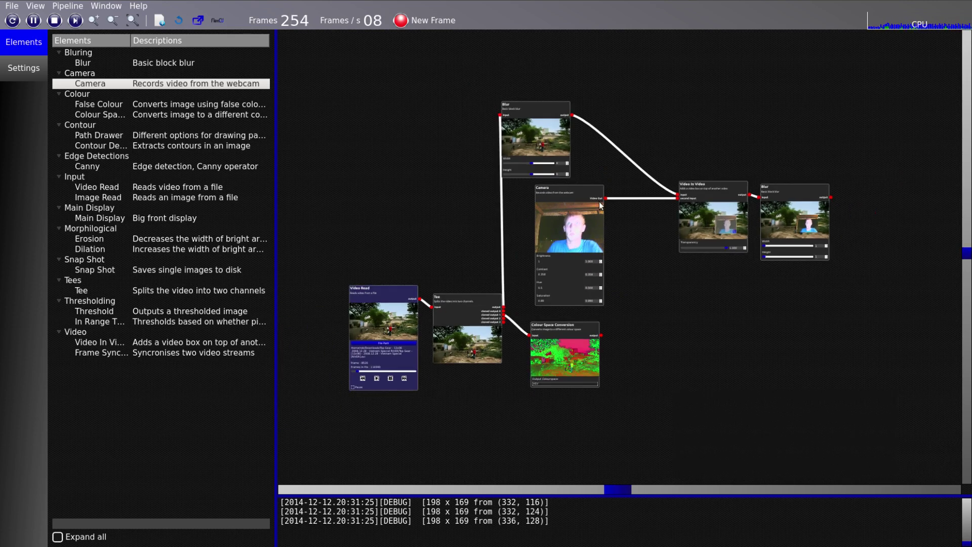
left_click_drag(576, 191, 620, 209)
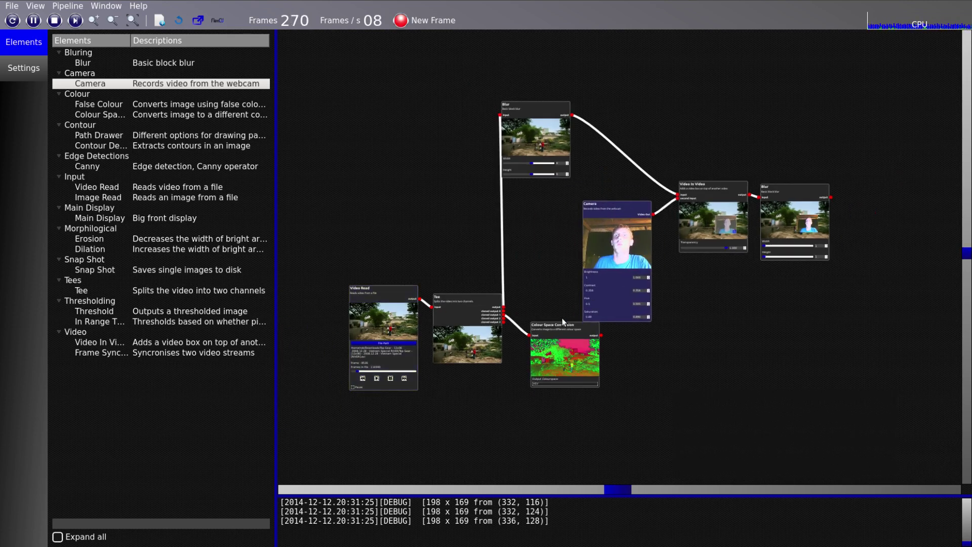
left_click_drag(561, 326, 567, 364)
left_click_drag(478, 306, 492, 318)
left_click_drag(380, 292, 389, 306)
left_click_drag(533, 111, 583, 118)
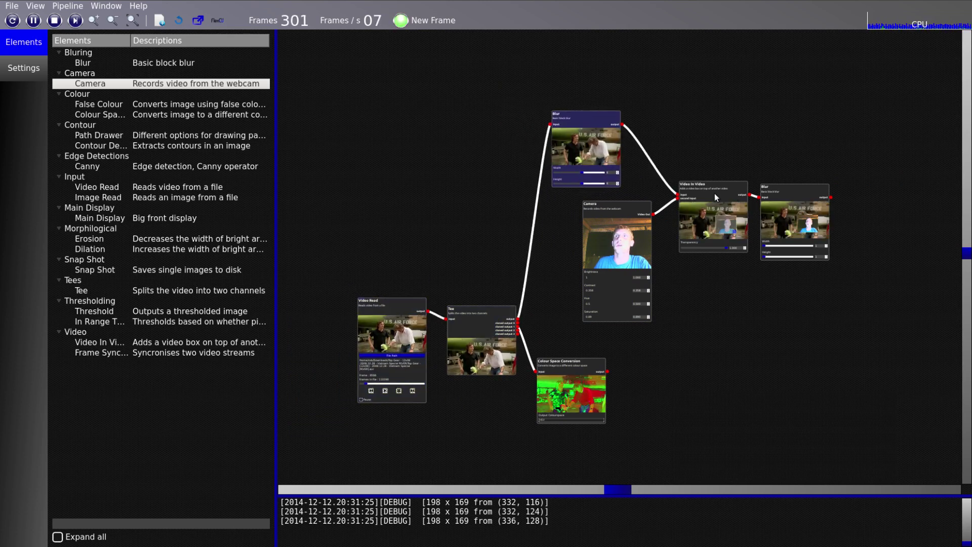
left_click_drag(775, 191, 837, 194)
left_click_drag(727, 191, 767, 198)
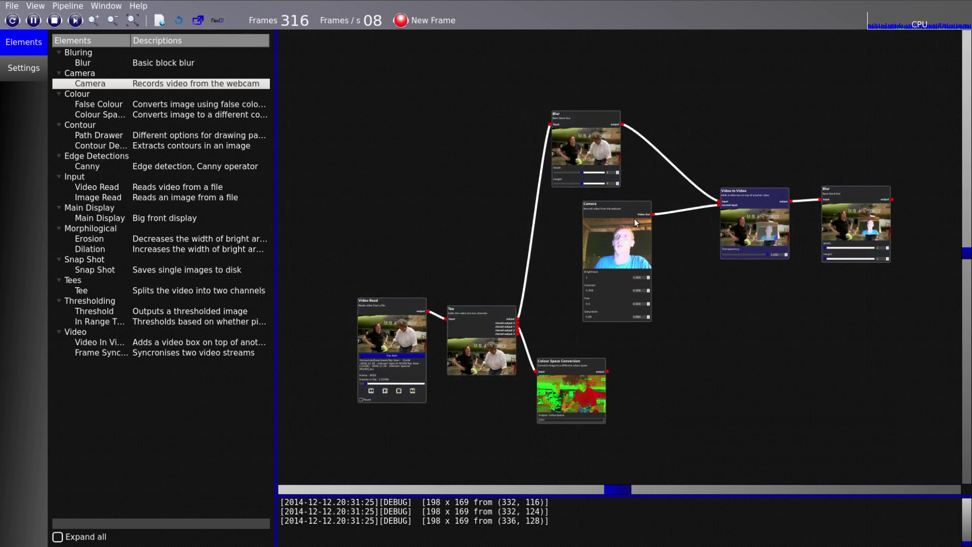
Step: Move Camera closer to Video In Video and lower the first Blur towards Tee
left_click_drag(625, 212, 668, 228)
left_click_drag(582, 120, 580, 193)
left_click_drag(854, 330, 882, 301)
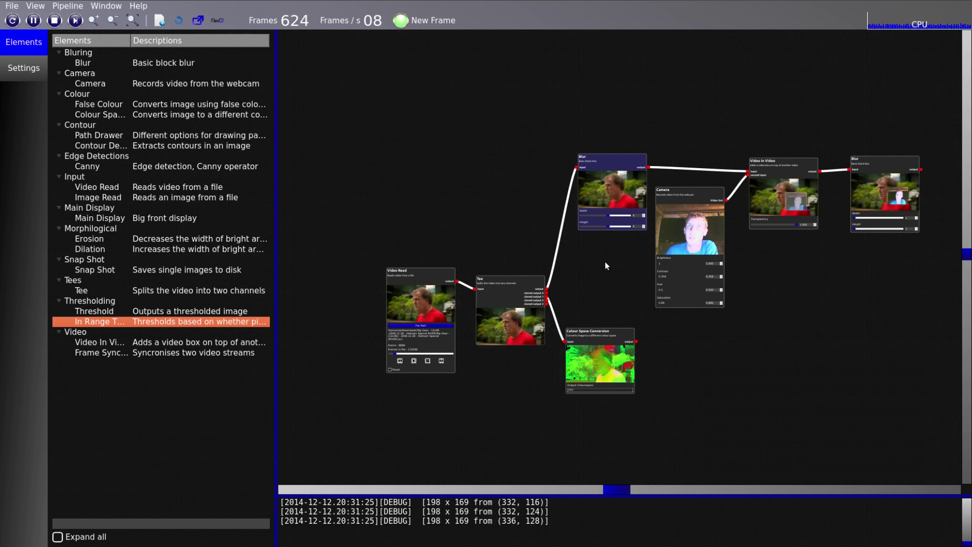
Step: Rearrange the Tee branches by shifting Video Read and Tee left, lowering Blur and Camera, and raising Colour Space Conversion
left_click_drag(428, 284, 380, 284)
left_click_drag(524, 294, 493, 272)
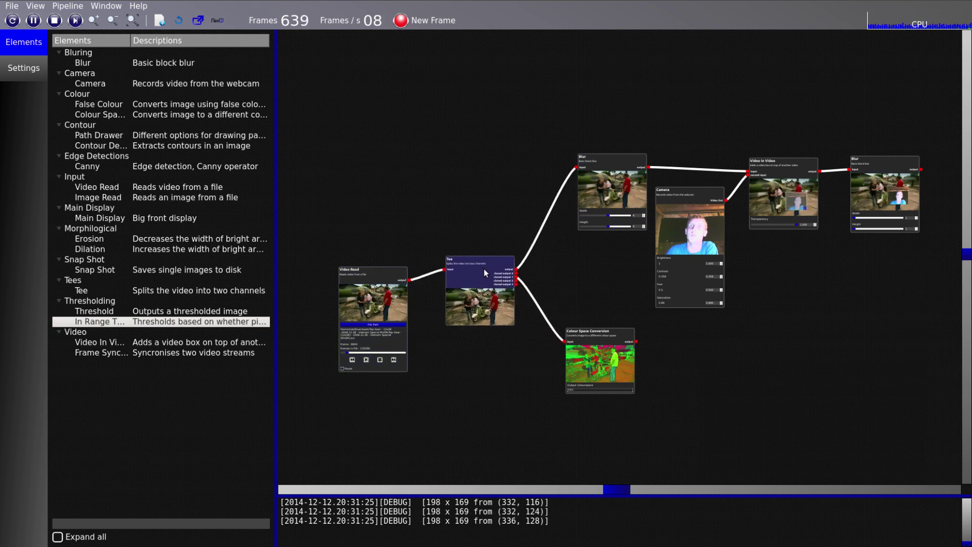
left_click_drag(603, 167, 576, 196)
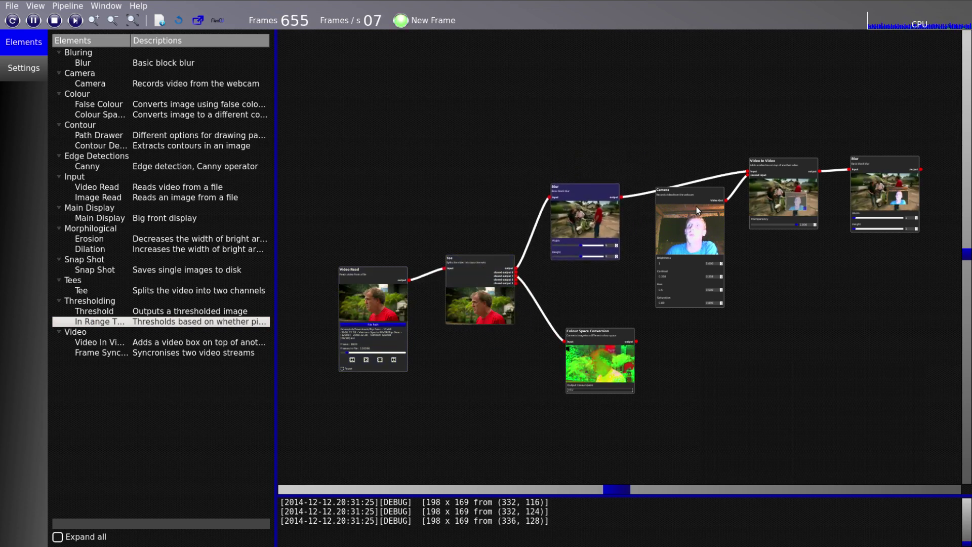
left_click_drag(696, 205, 695, 238)
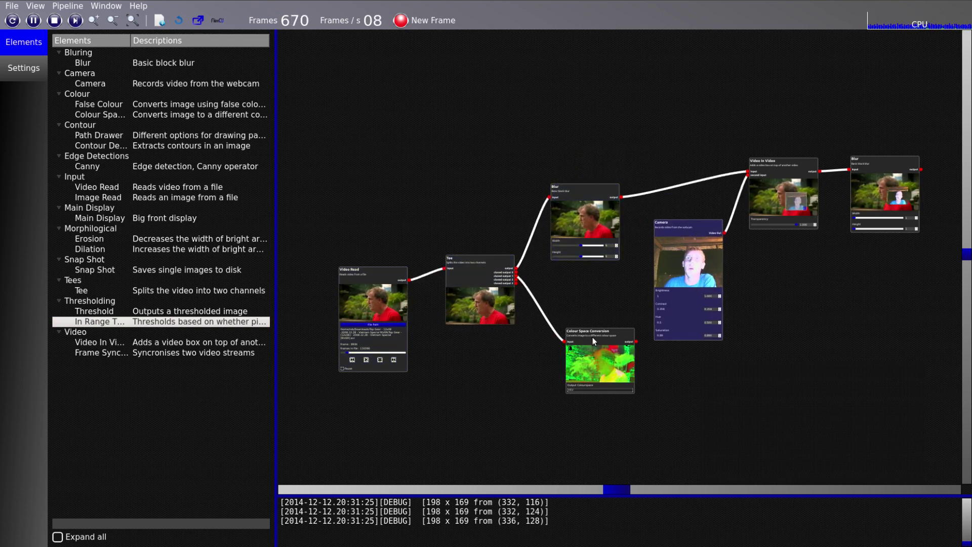
left_click_drag(595, 338, 576, 299)
Step: Move Tee closer to Video Read, and lower Camera, Video In Video and the output Blur
left_click_drag(770, 320, 769, 216)
scroll(470, 244, "up", 3)
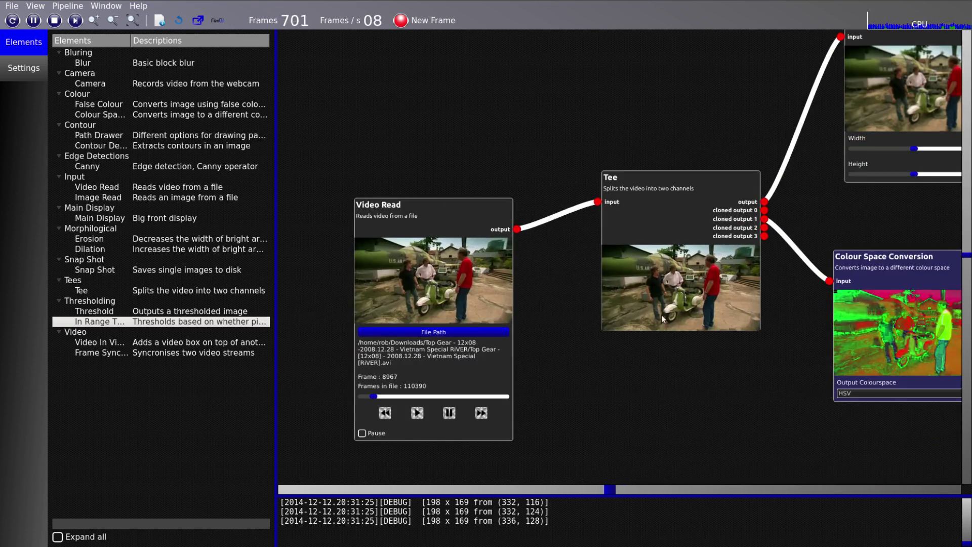
left_click_drag(766, 348, 487, 333)
left_click_drag(435, 187, 408, 203)
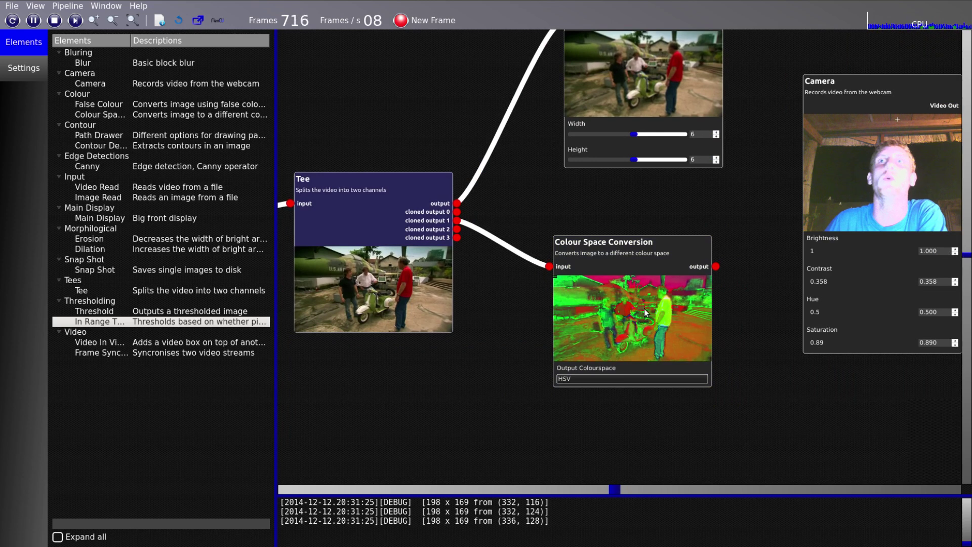
left_click_drag(675, 302, 519, 318)
scroll(569, 279, "down", 3)
scroll(570, 276, "down", 2)
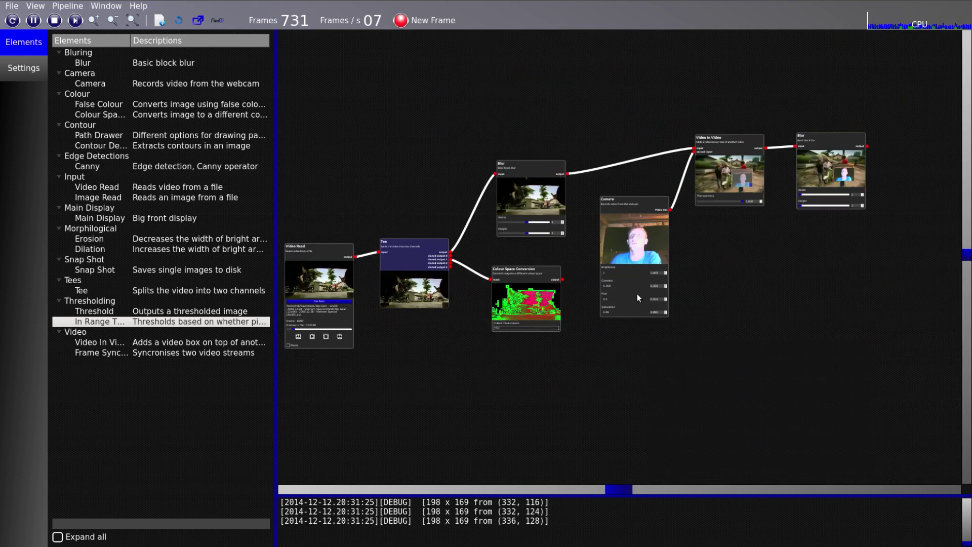
left_click_drag(629, 208, 625, 263)
left_click_drag(735, 147, 739, 194)
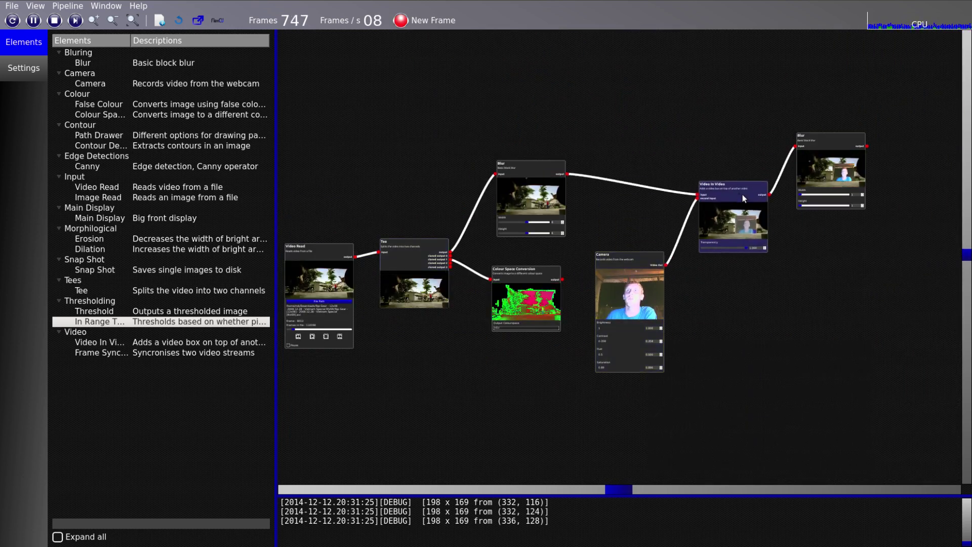
left_click_drag(832, 159, 842, 207)
Step: Delete the output Blur, Video In Video and Camera elements, leaving the first Blur and Colour Space Conversion on Tee
left_click_drag(825, 299, 943, 295)
scroll(943, 295, "down", 3)
left_click_drag(895, 233, 682, 230)
left_click(682, 229)
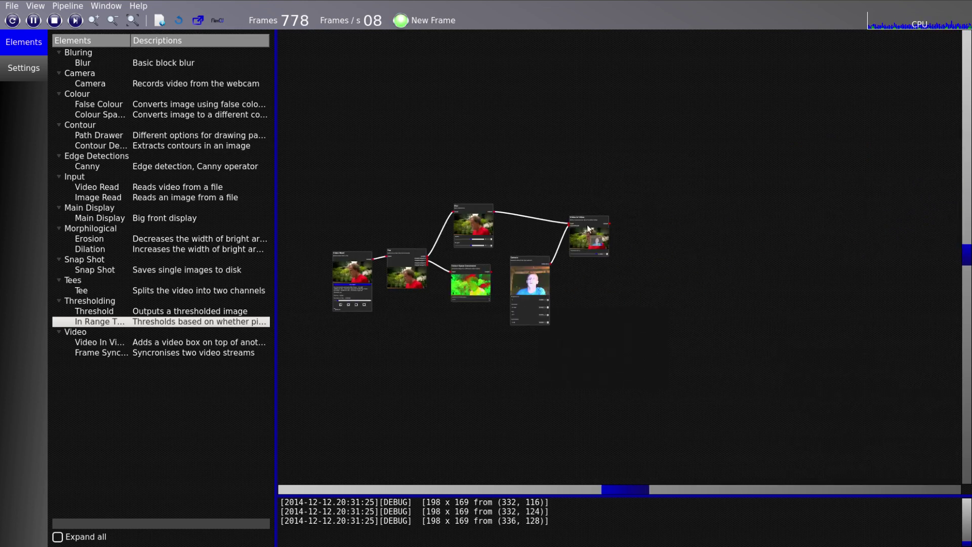
scroll(522, 263, "up", 4)
key("Delete")
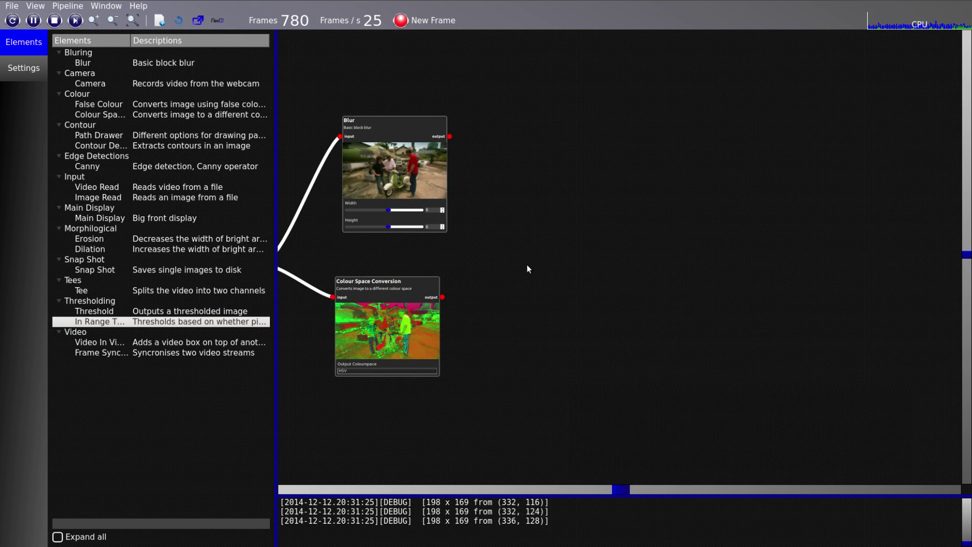
left_click_drag(526, 264, 833, 232)
scroll(558, 265, "up", 4)
scroll(489, 331, "down", 3)
left_click_drag(418, 335, 650, 308)
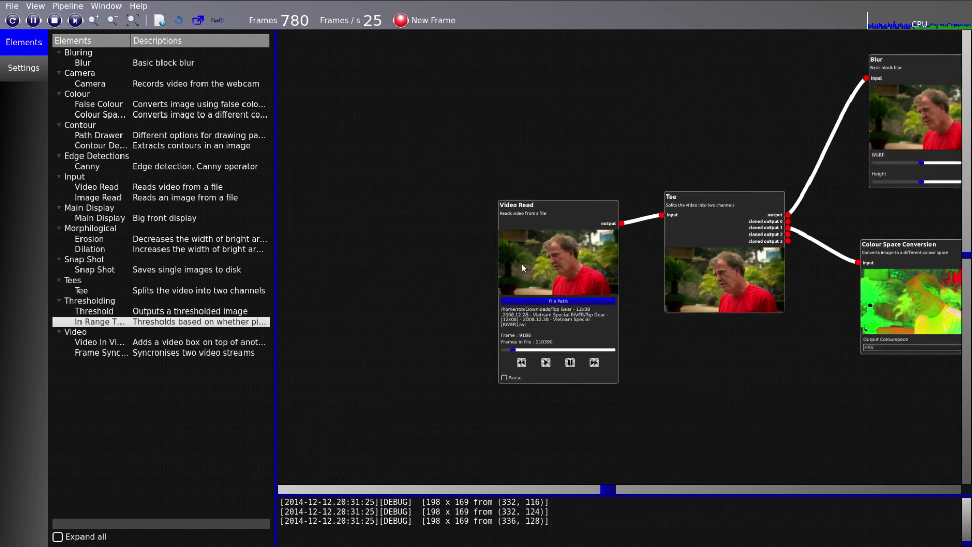
Step: Move Video Read, Tee, Blur and Colour Space Conversion up and left, keeping Tee beside Video Read and its two branches to the right
scroll(668, 368, "down", 3)
left_click_drag(776, 379, 703, 378)
left_click_drag(565, 297, 418, 201)
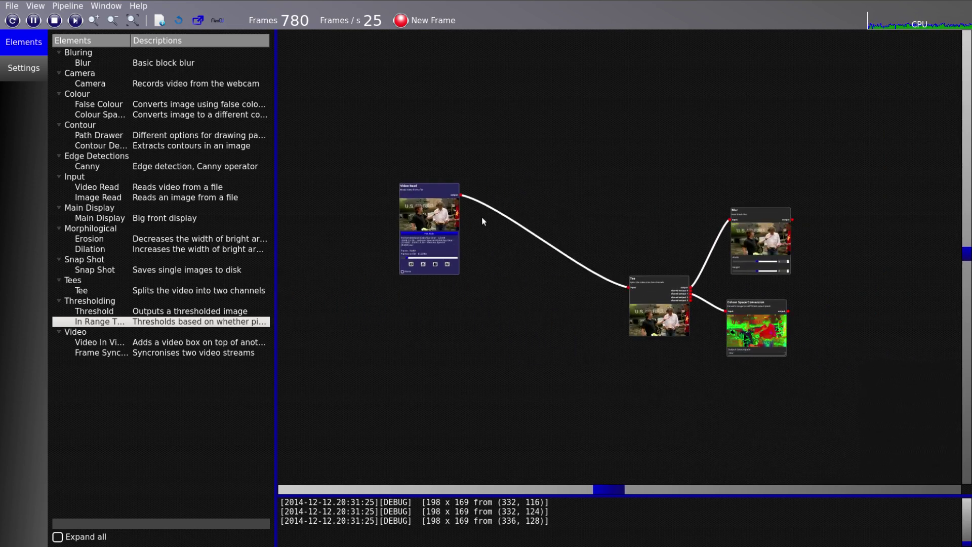
left_click_drag(632, 284, 505, 190)
left_click_drag(739, 213, 628, 121)
left_click_drag(741, 304, 634, 219)
left_click_drag(529, 269, 517, 335)
scroll(461, 285, "up", 5)
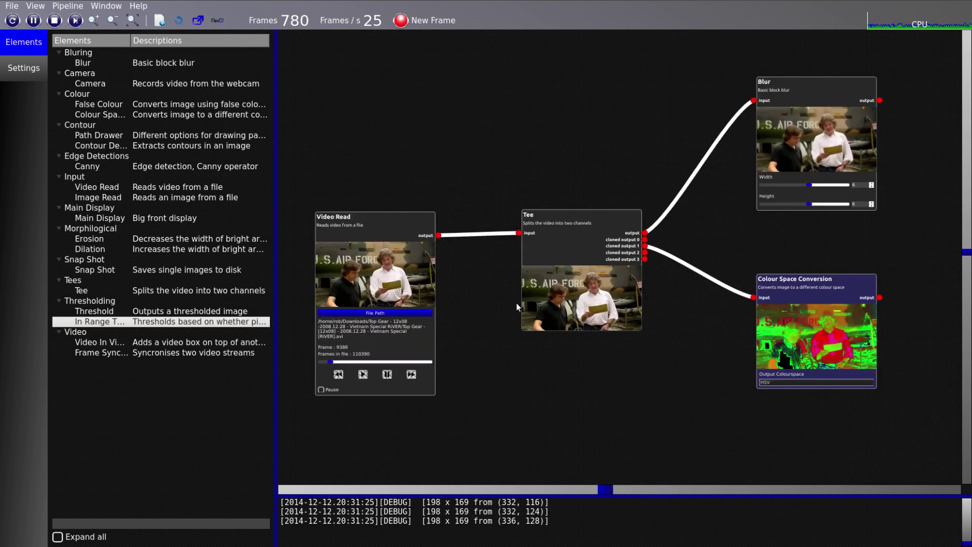
scroll(532, 316, "down", 2)
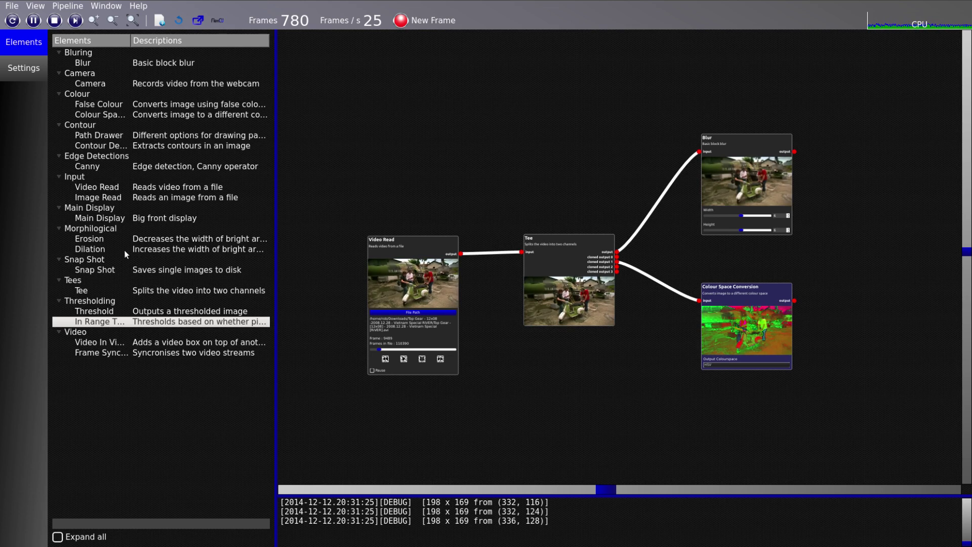
Step: Collapse the Contour and Edge Detections categories in the elements list, then select the Input category
left_click(89, 97)
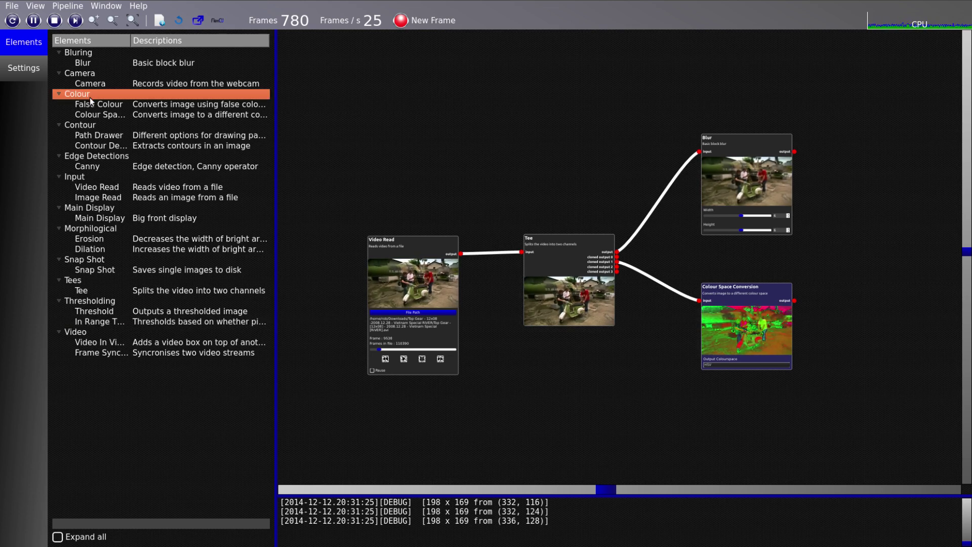
double_click(87, 127)
double_click(107, 136)
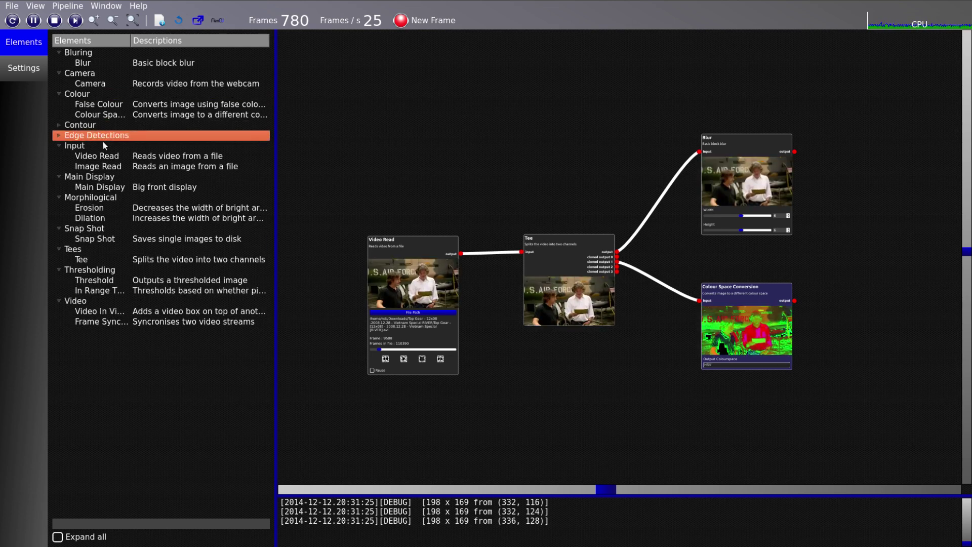
left_click(98, 148)
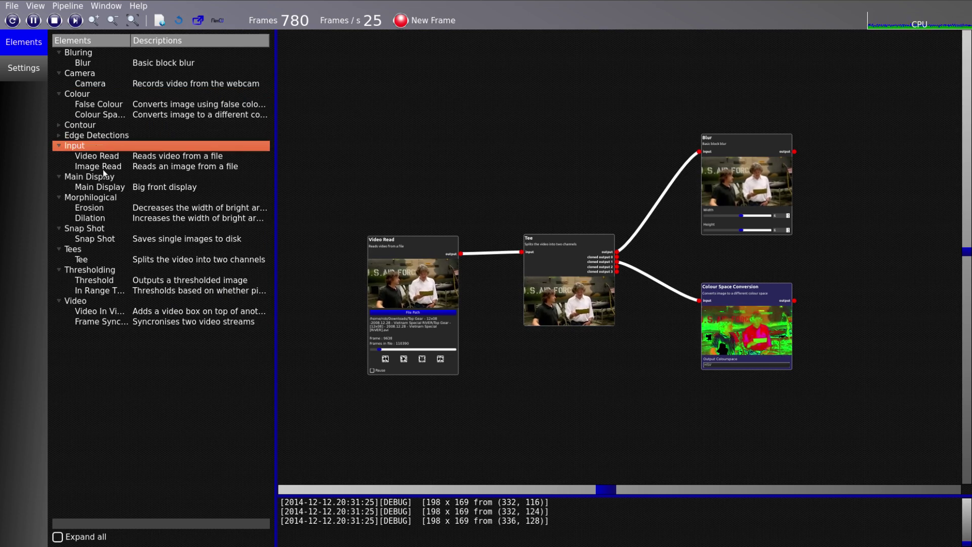